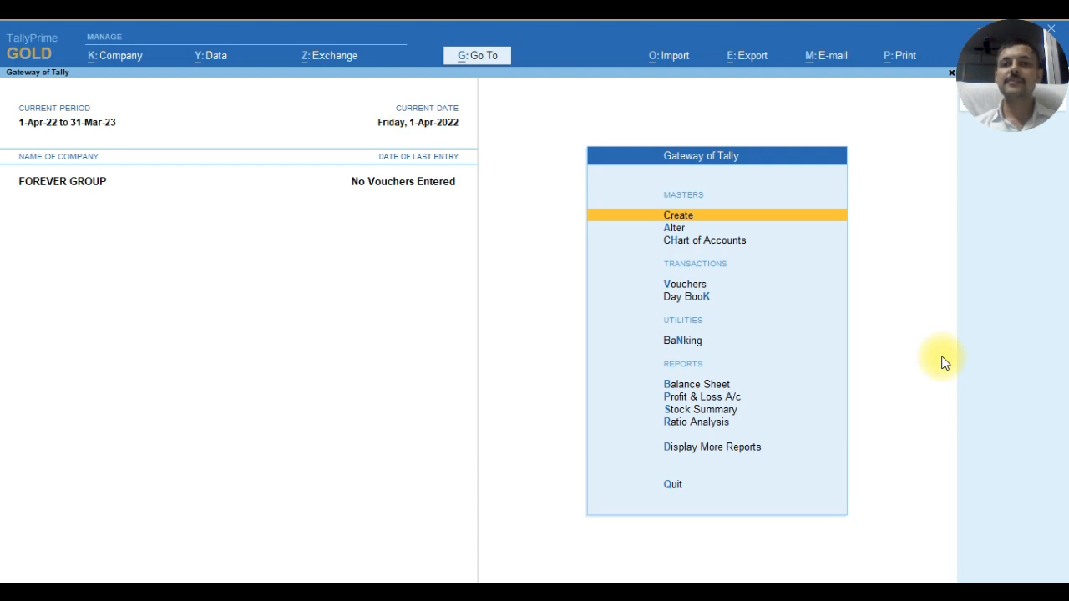
# - Open voucher entry for the FOREVER GROUP company to record a receipt
pyautogui.press('Down')
pyautogui.press('Down')
pyautogui.press('Down')
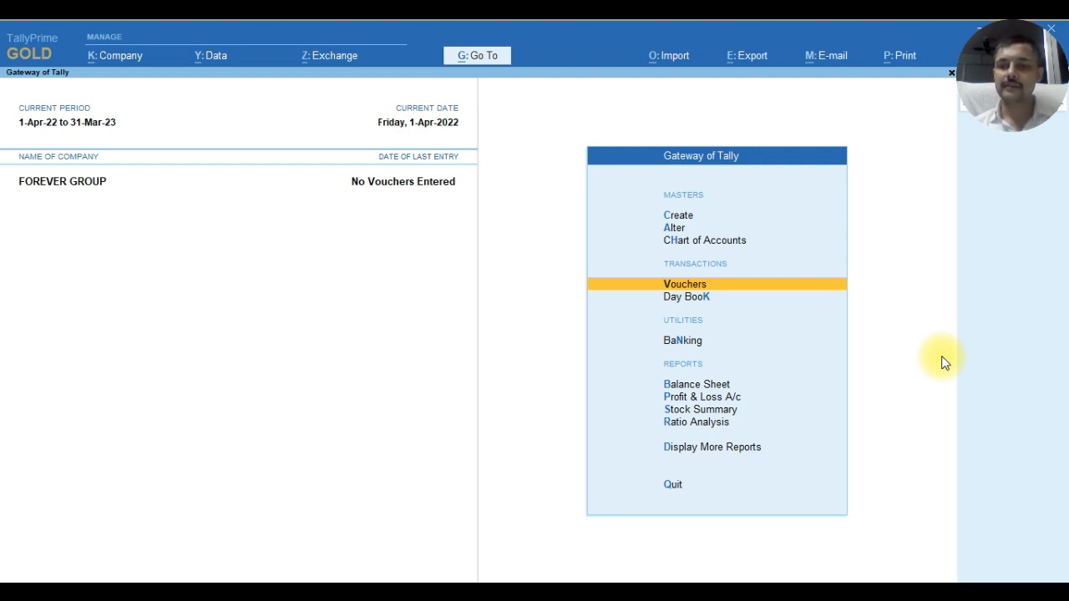
pyautogui.press('Return')
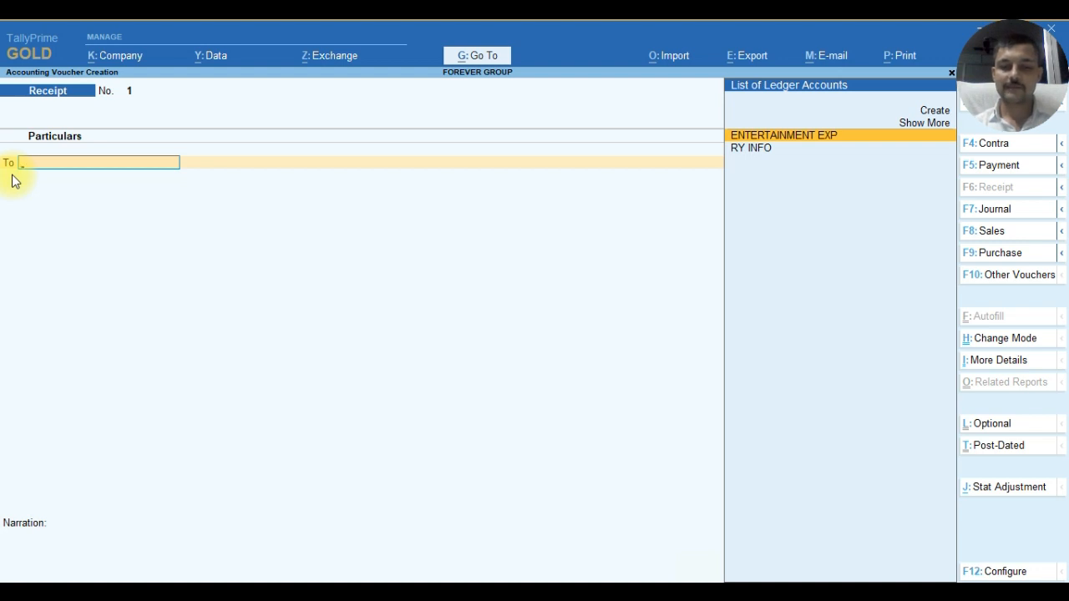
# - Configure voucher entry to use Cr/Dr instead of To/By and save the configuration
pyautogui.press('F12')
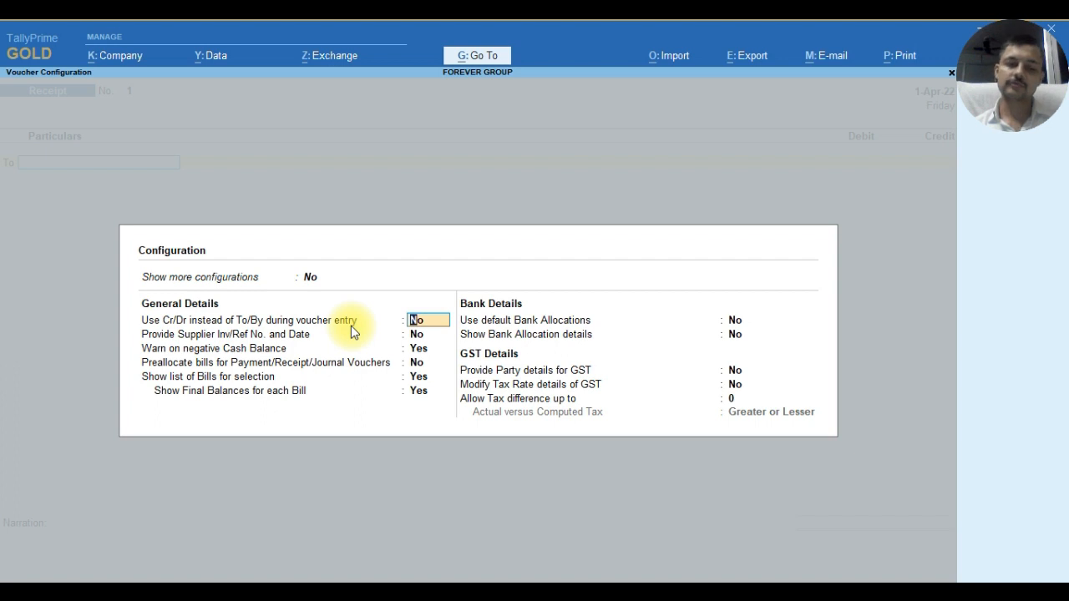
pyautogui.write('y')
pyautogui.press('Return')
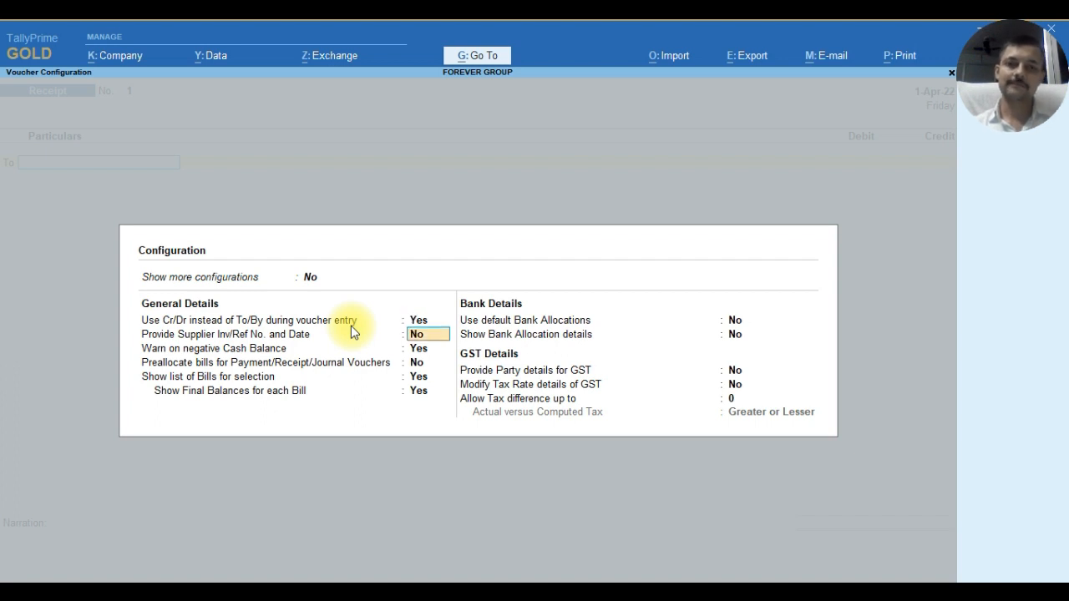
pyautogui.hotkey('ctrl', 'a')
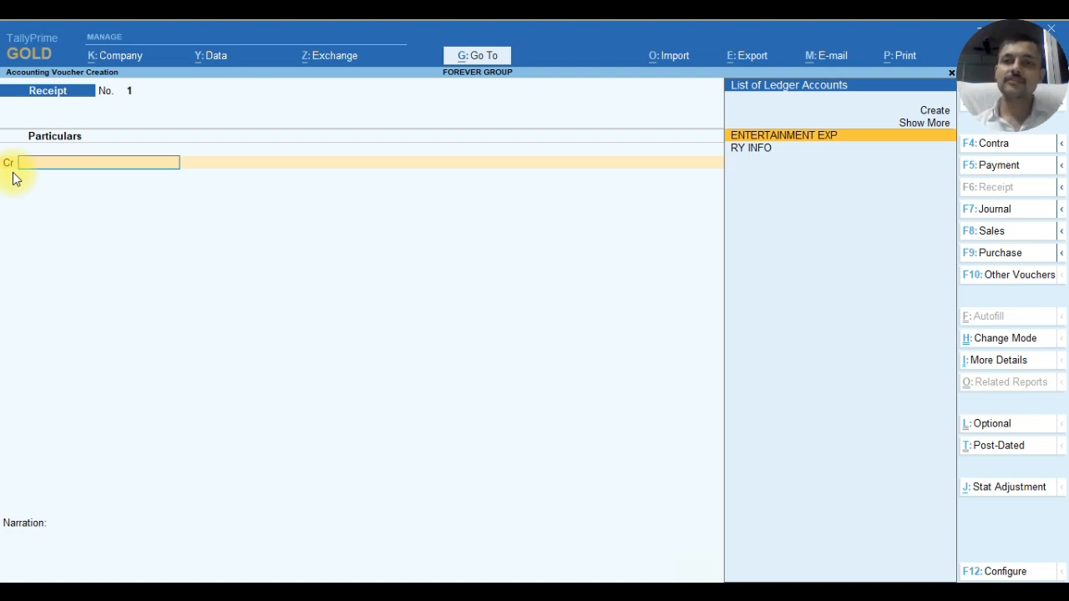
pyautogui.press('Down')
pyautogui.press('Down')
pyautogui.press('Up')
pyautogui.press('Up')
pyautogui.press('Up')
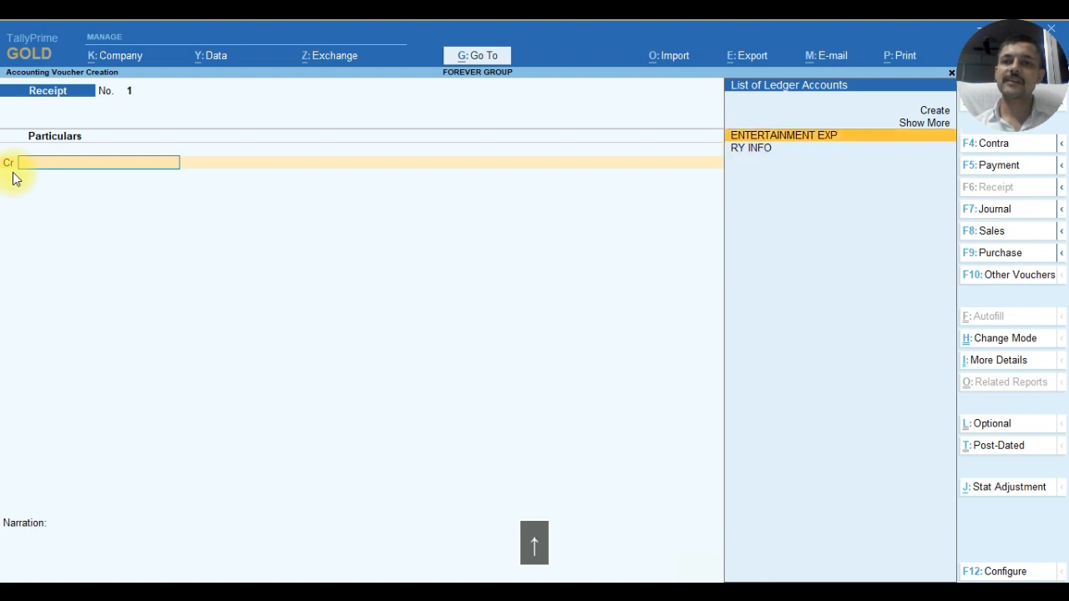
pyautogui.press('Up')
pyautogui.press('Down')
pyautogui.press('Down')
pyautogui.press('Down')
pyautogui.press('Up')
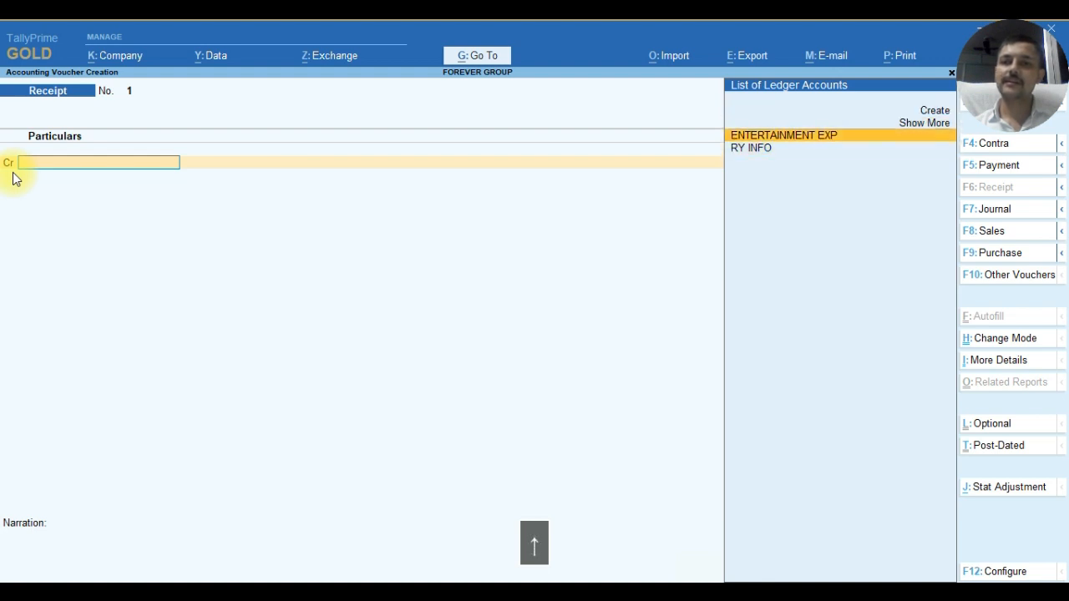
# - Start creating a new ledger from the receipt voucher's credit line and name it CAPITAL ACC
pyautogui.press('Up')
pyautogui.press('Up')
pyautogui.press('Down')
pyautogui.press('Up')
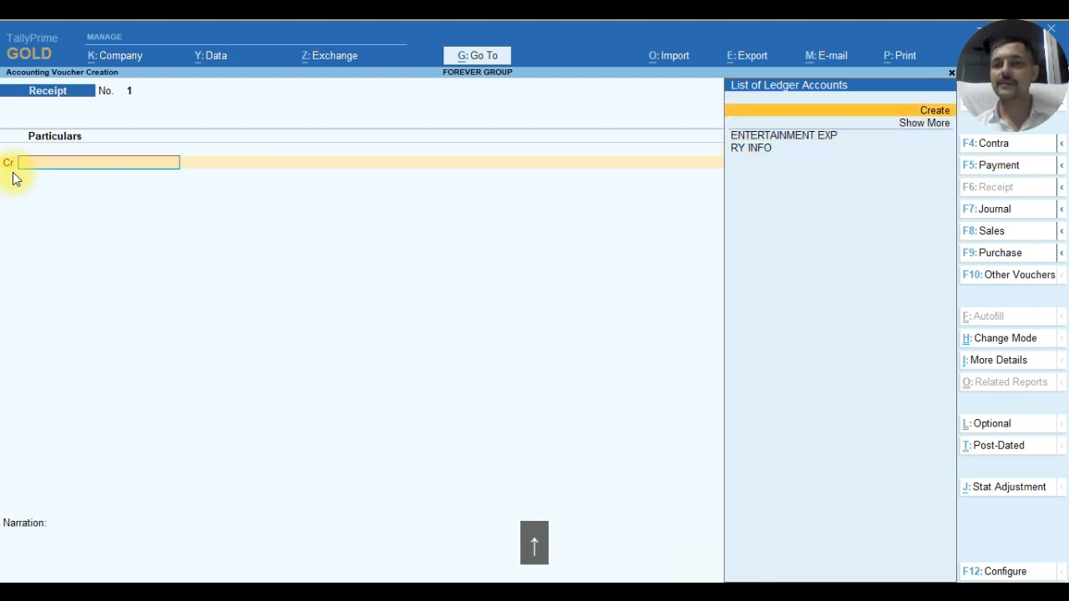
pyautogui.press('Return')
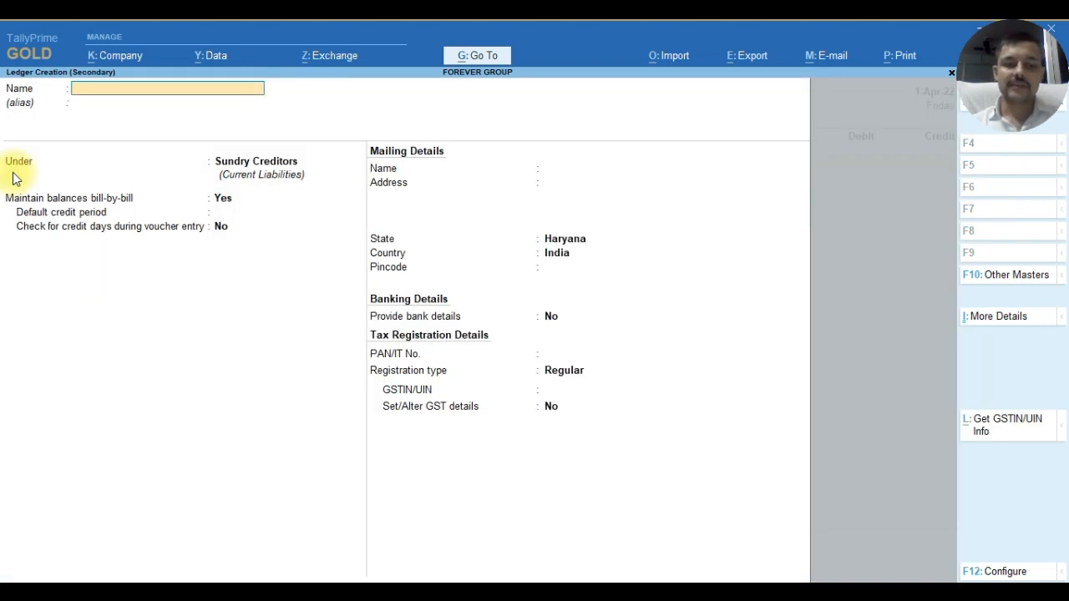
pyautogui.write('CAPI')
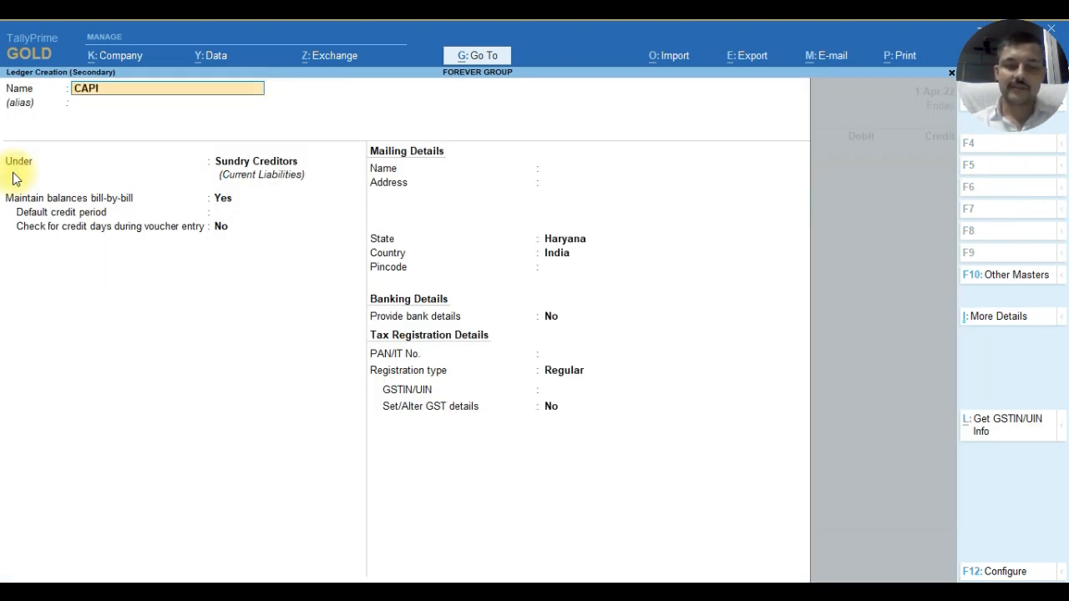
pyautogui.write('TAL ACC')
pyautogui.press('Return')
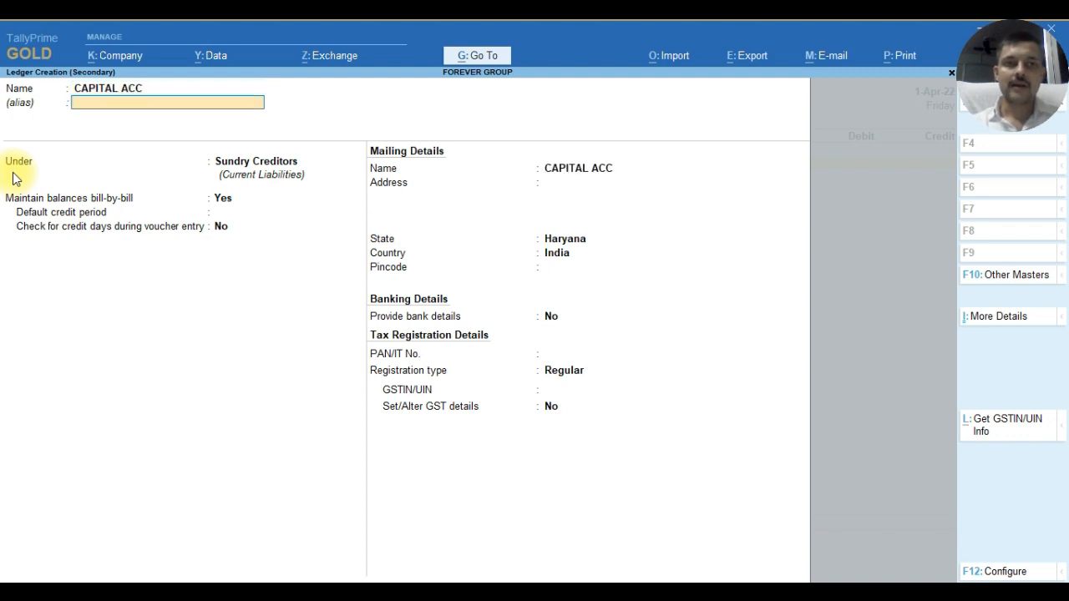
# - Leave the alias blank, place the CAPITAL ACC ledger under the Capital Account group, and save it
pyautogui.press('Return')
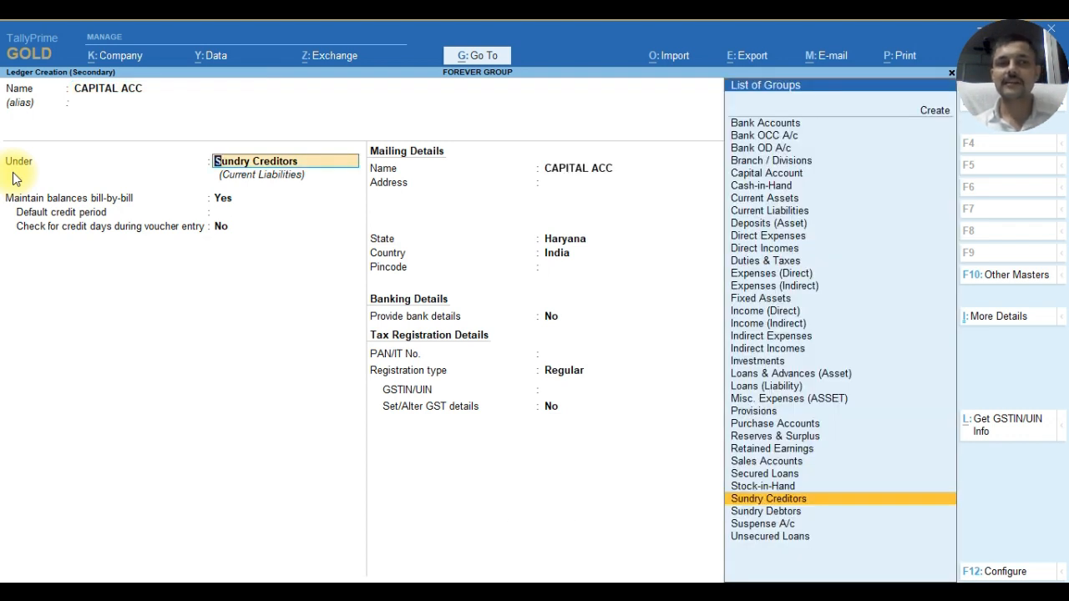
pyautogui.write('C')
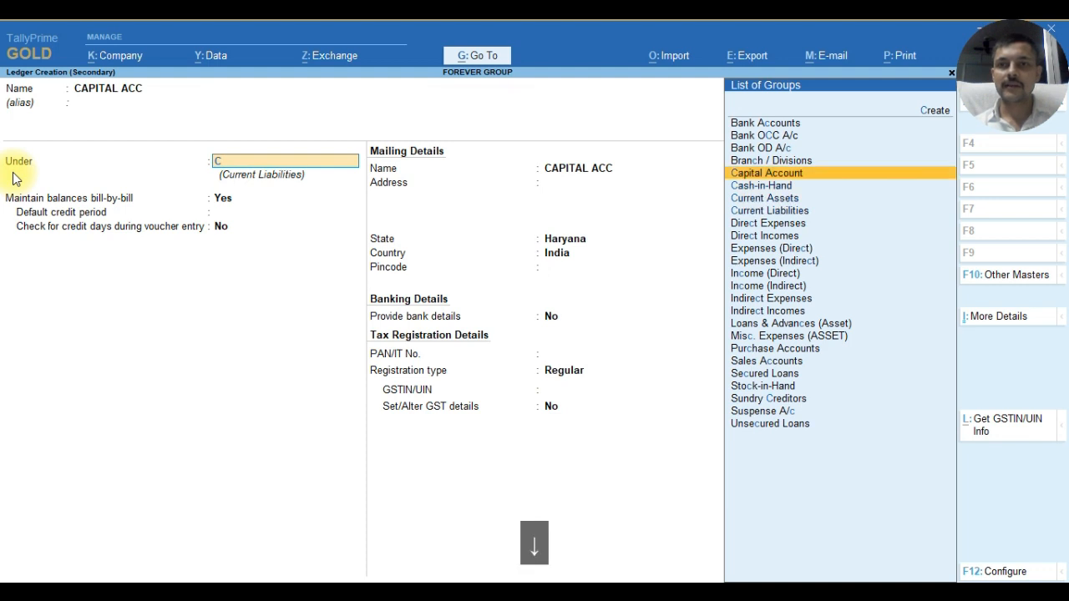
pyautogui.press('Return')
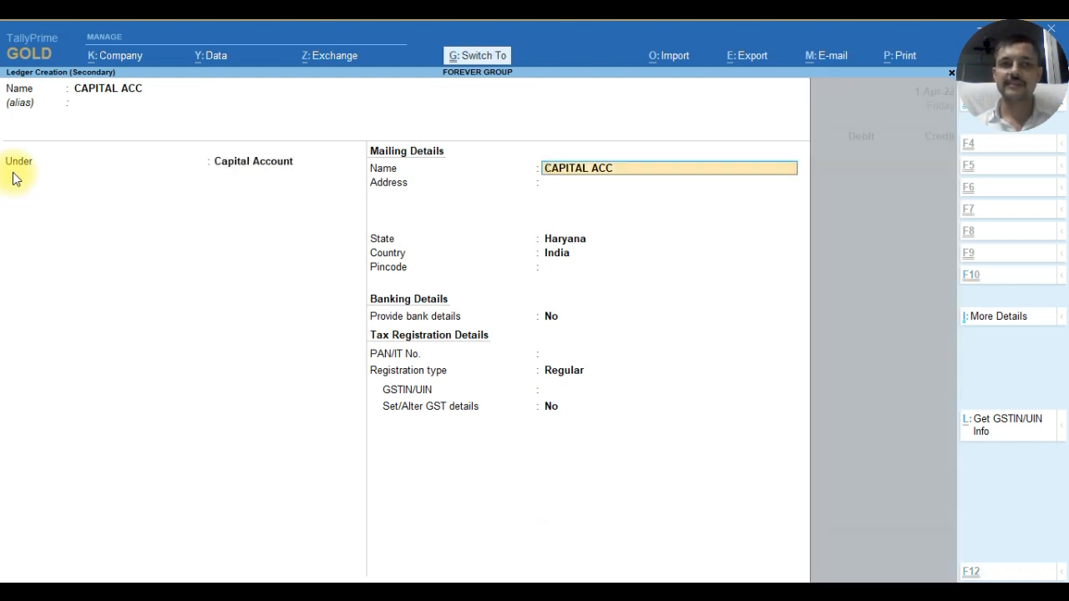
pyautogui.hotkey('ctrl', 'a')
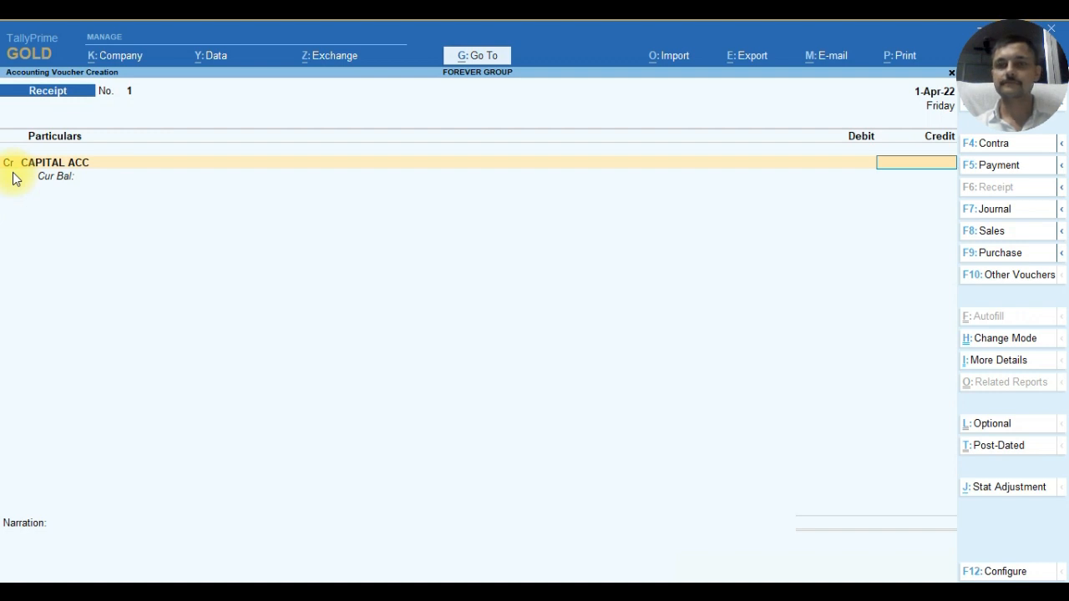
# - Enter 2000000 as the credit amount for CAPITAL ACC
pyautogui.write('200000')
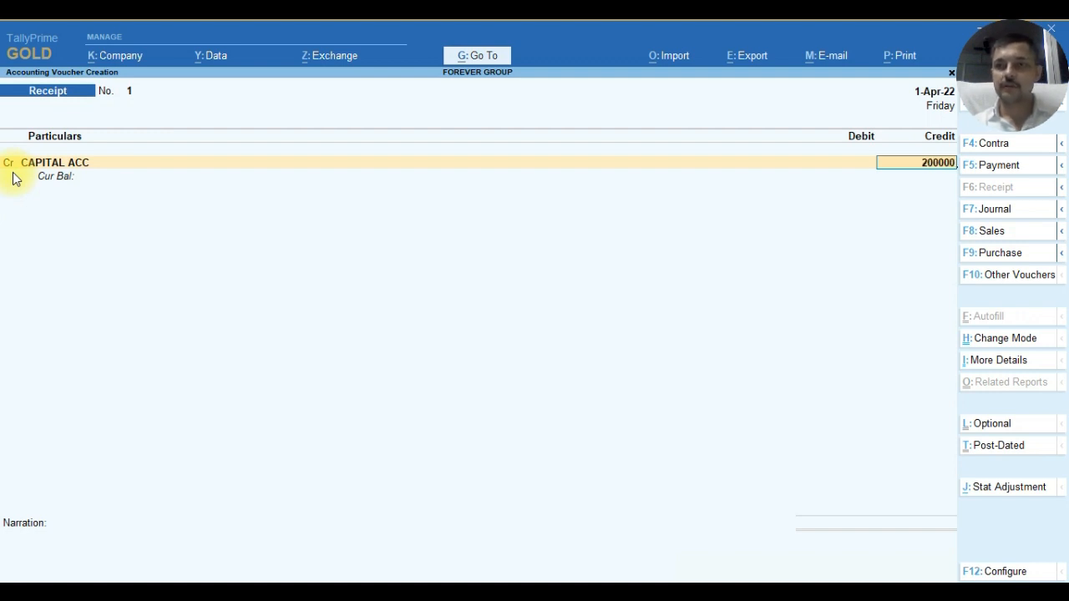
pyautogui.press('Return')
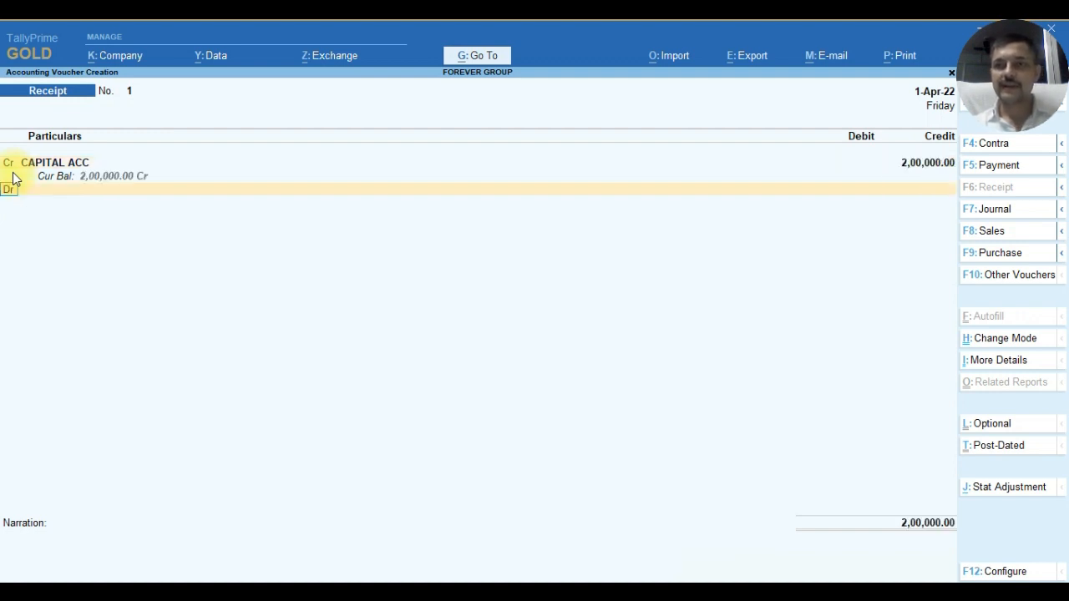
pyautogui.press('BackSpace')
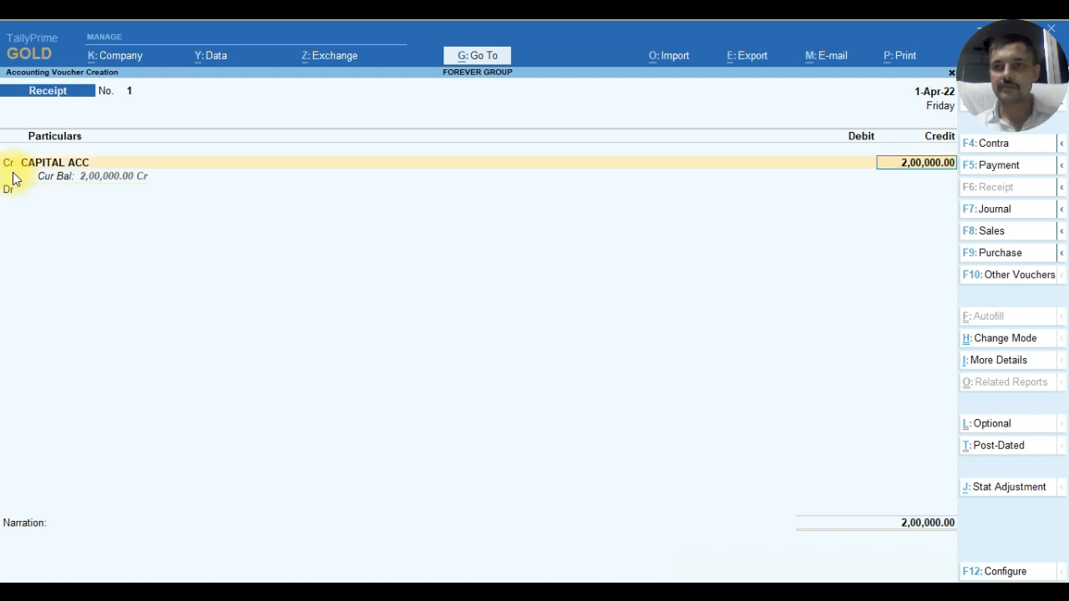
pyautogui.write('2000000')
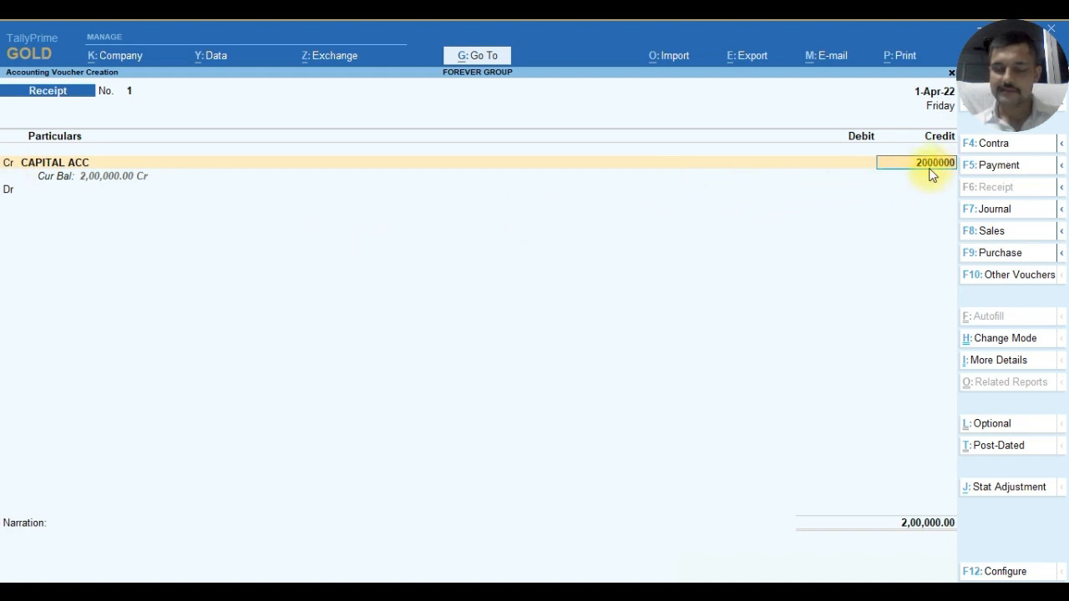
pyautogui.press('Return')
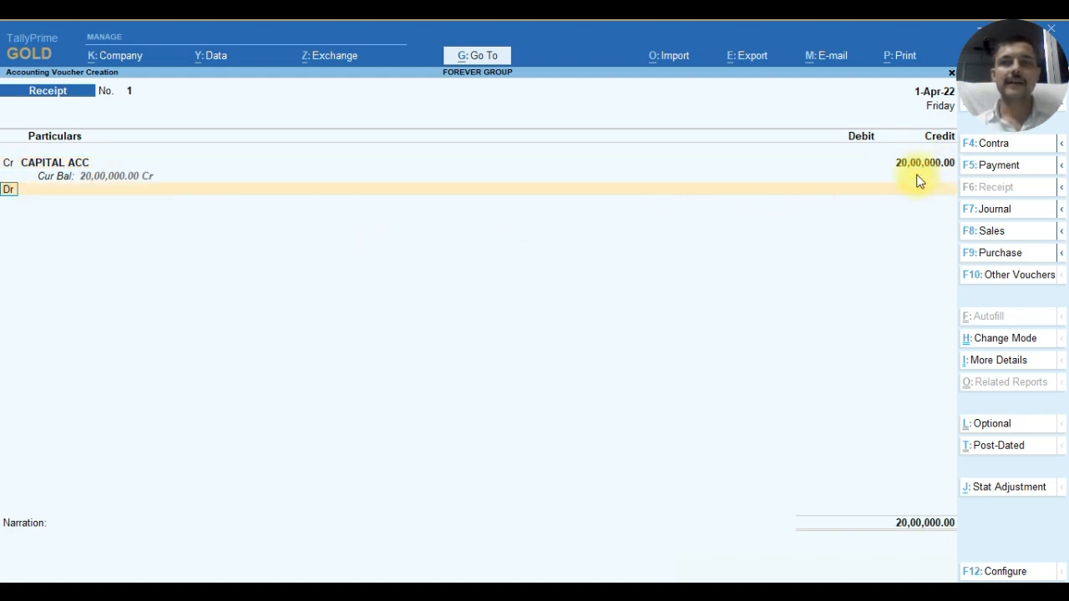
# - Add a debit line for SBI CURRENT ACC with the amount 20,00,000.00
pyautogui.press('Return')
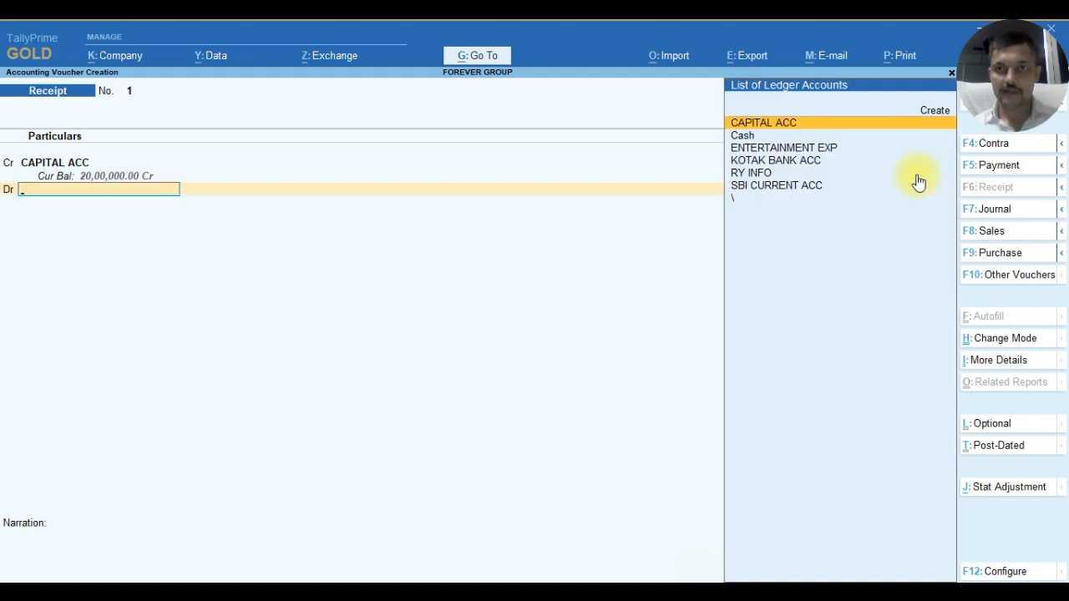
pyautogui.press('Down')
pyautogui.press('Down')
pyautogui.press('Down')
pyautogui.press('Down')
pyautogui.press('Down')
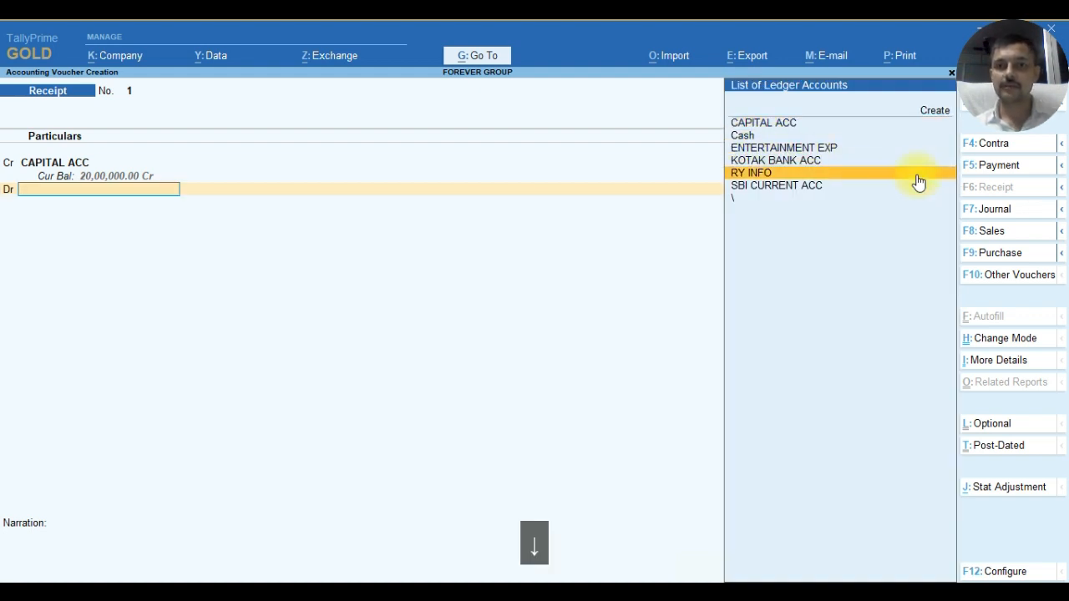
pyautogui.press('Return')
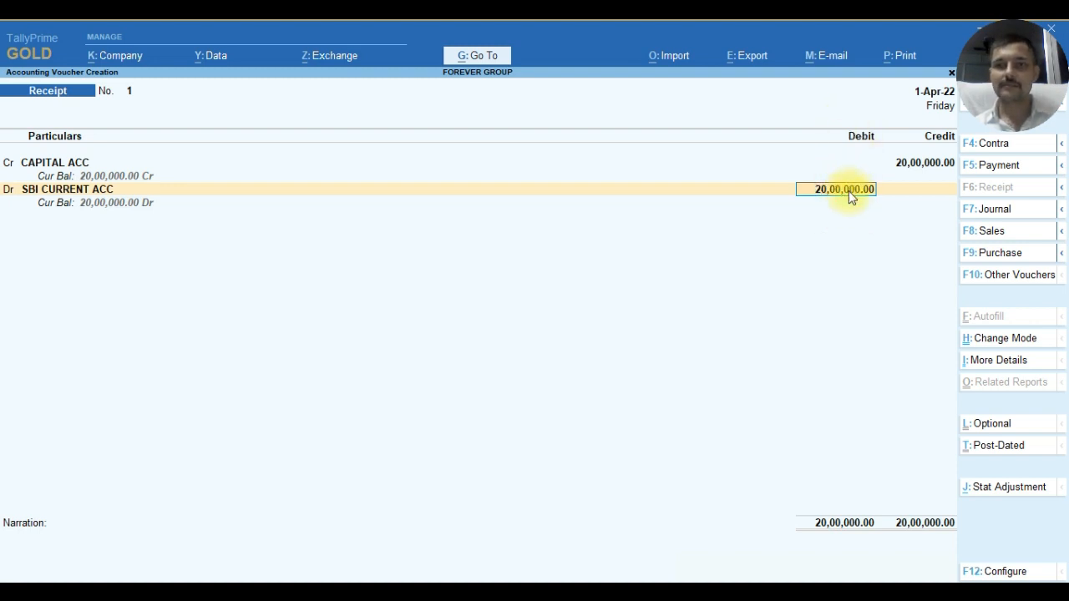
pyautogui.press('Return')
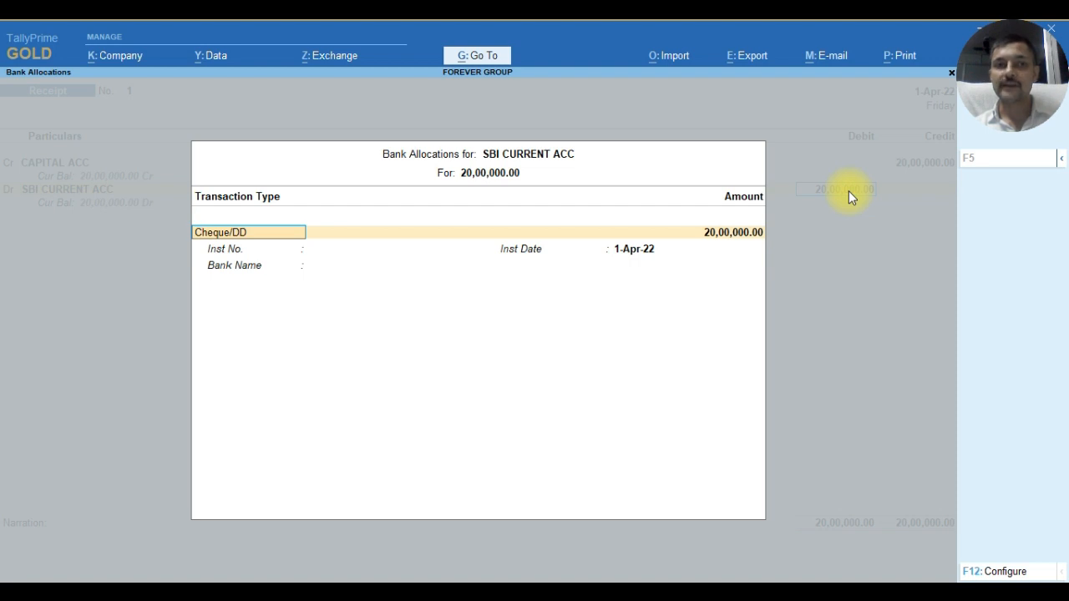
# - Allocate the 20,00,000.00 bank receipt as Cheque/DD with instrument number 950001, dated 1-Apr-22, drawn on Canara Bank (India)
pyautogui.press('Return')
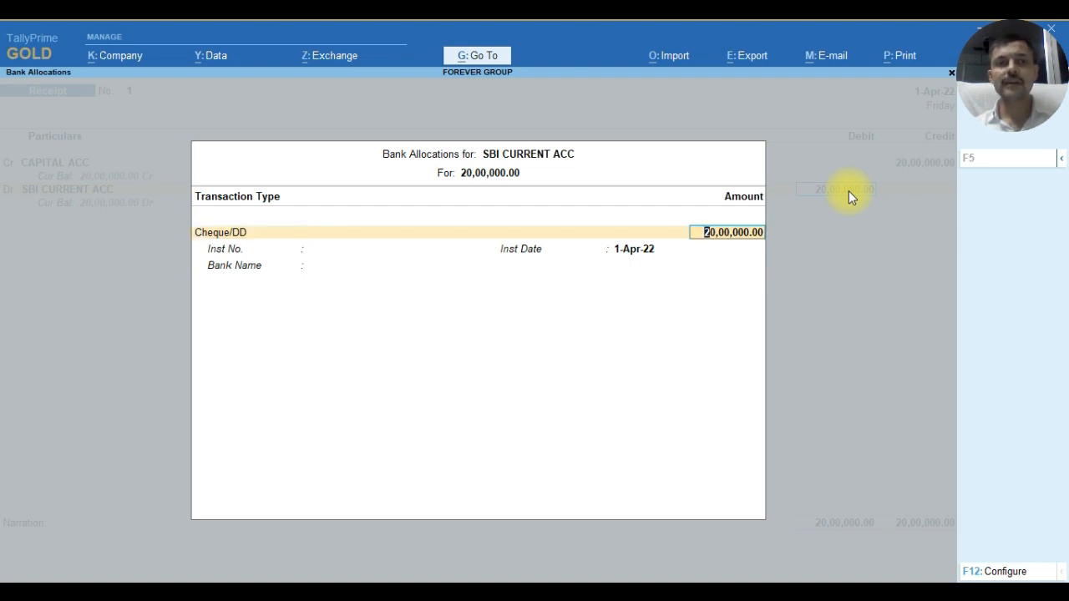
pyautogui.press('Return')
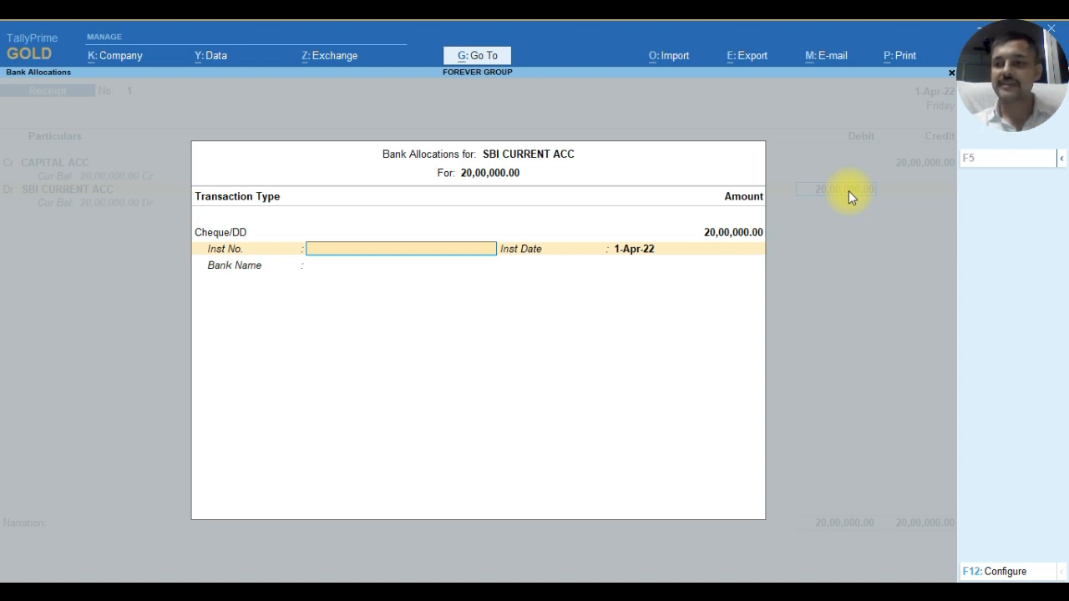
pyautogui.write('9')
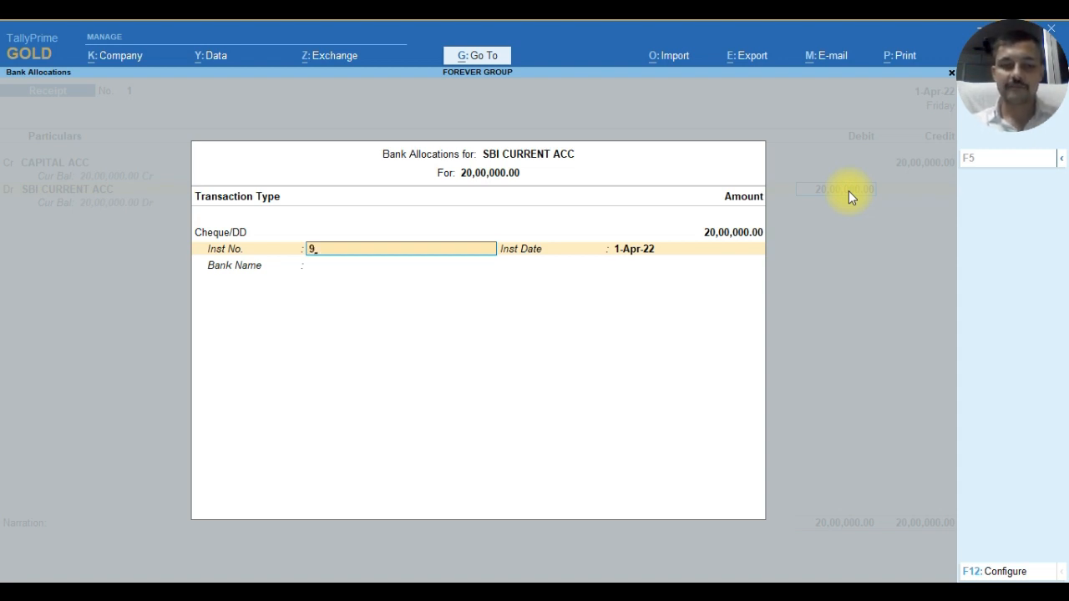
pyautogui.write('50001')
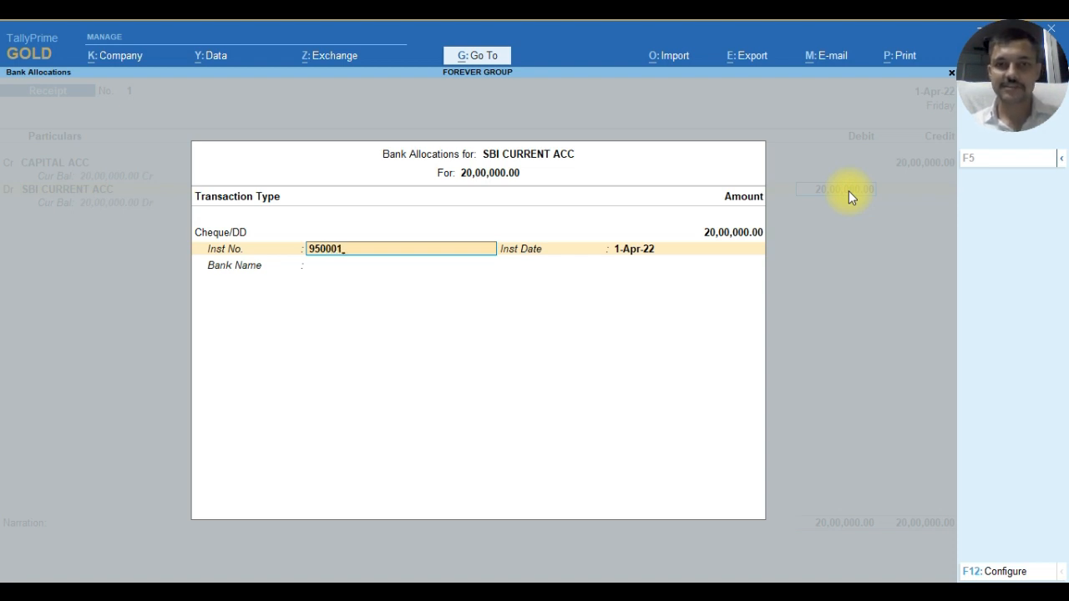
pyautogui.press('Return')
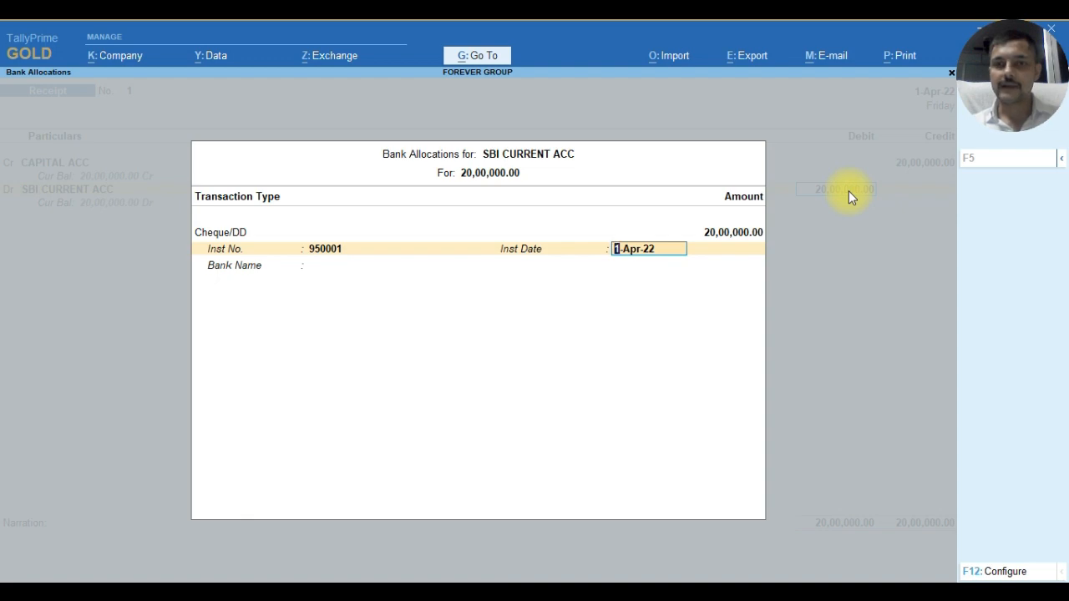
pyautogui.press('Return')
pyautogui.write('CAN')
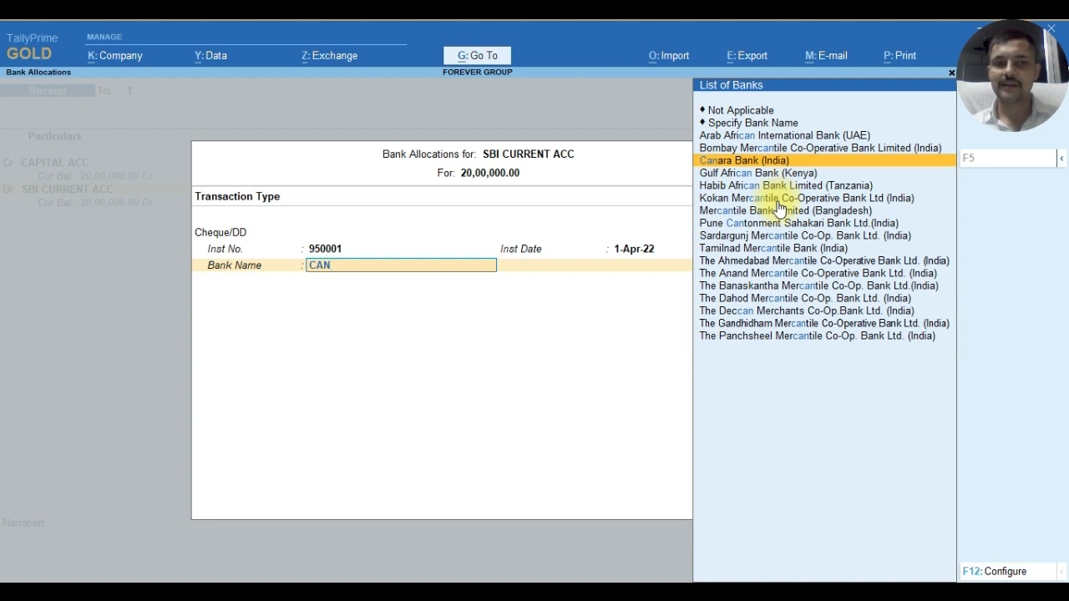
pyautogui.press('Return')
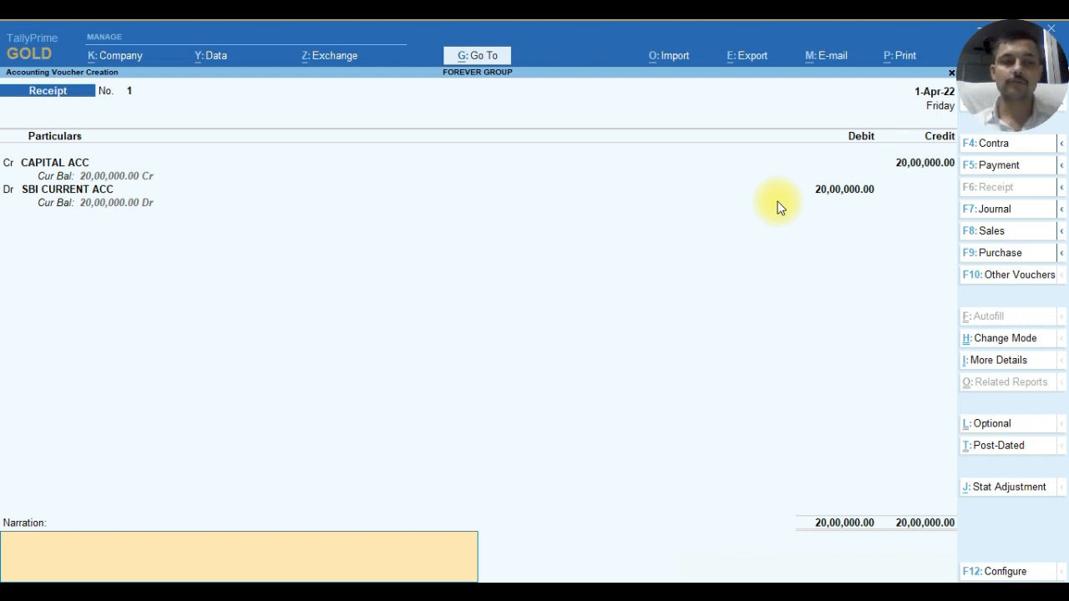
# - Enter CAPITAL as the receipt voucher's narration and proceed to the voucher's acceptance
pyautogui.write('CAPAY')
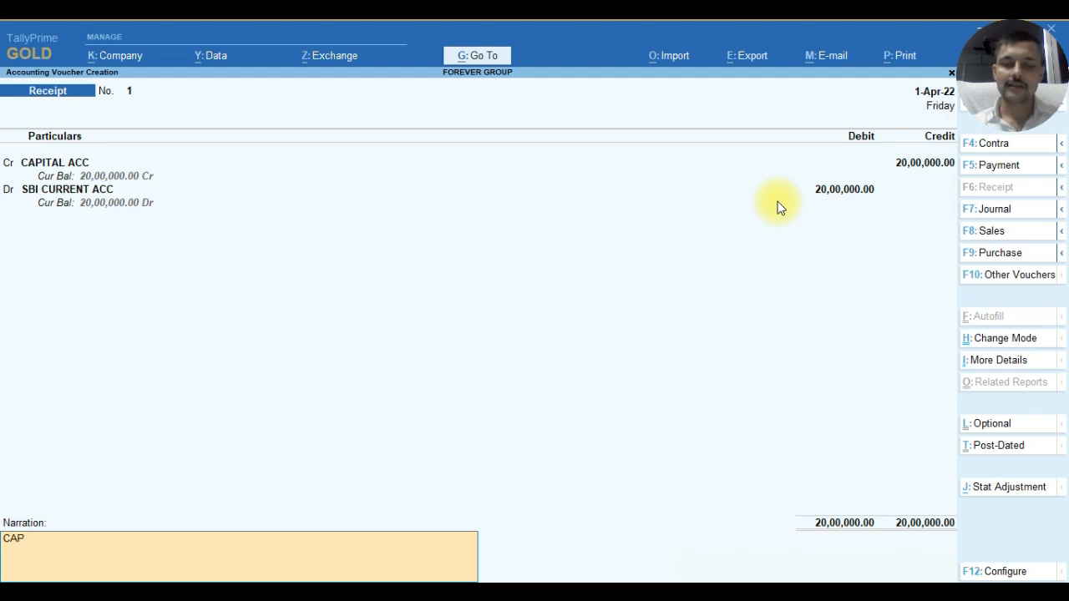
pyautogui.press('BackSpace')
pyautogui.press('BackSpace')
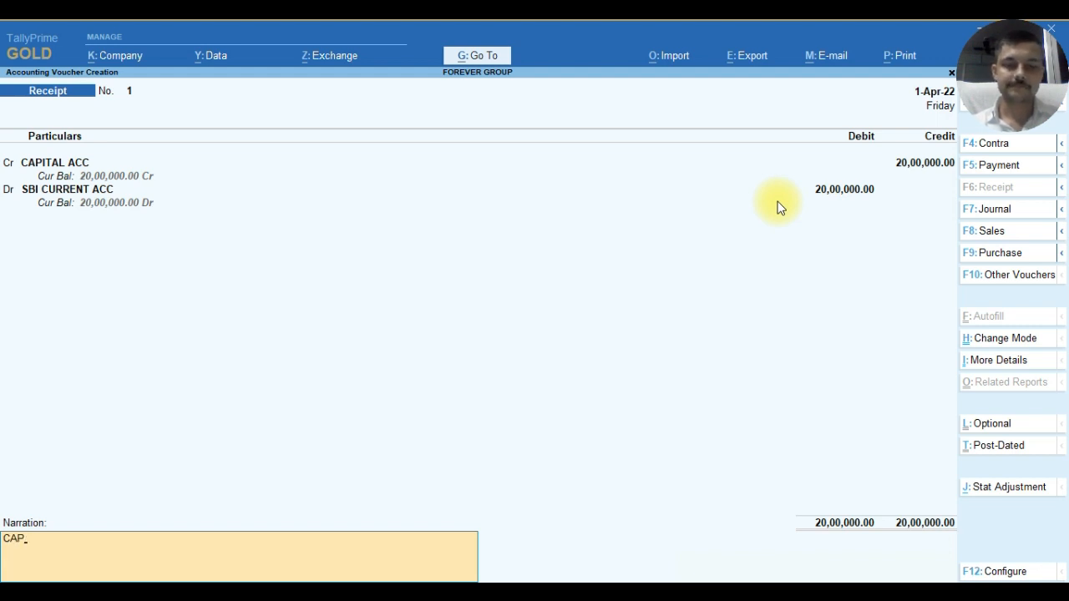
pyautogui.write('ITAL')
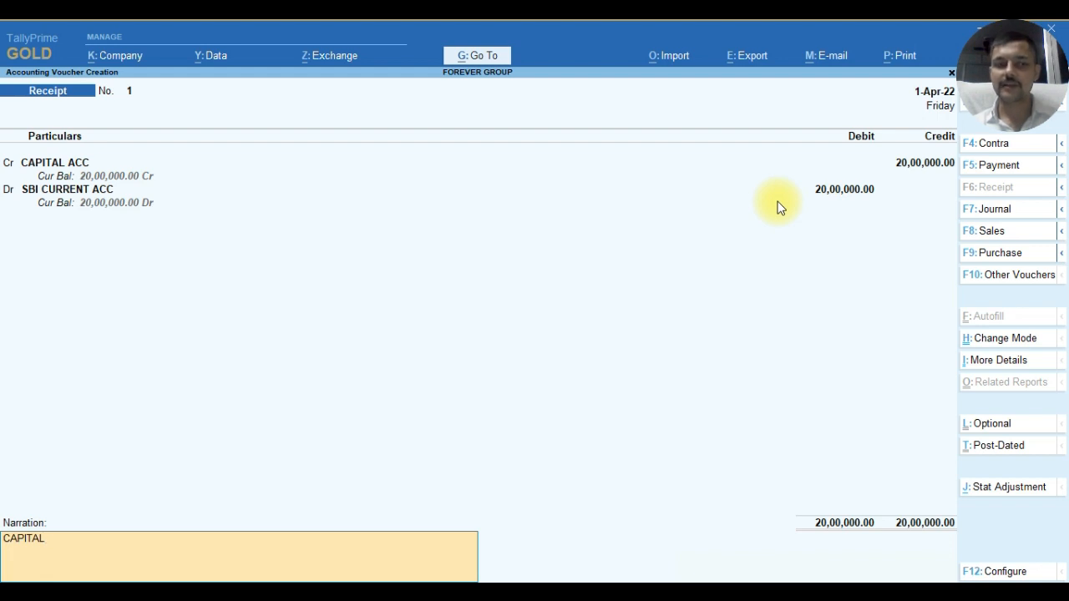
pyautogui.press('Return')
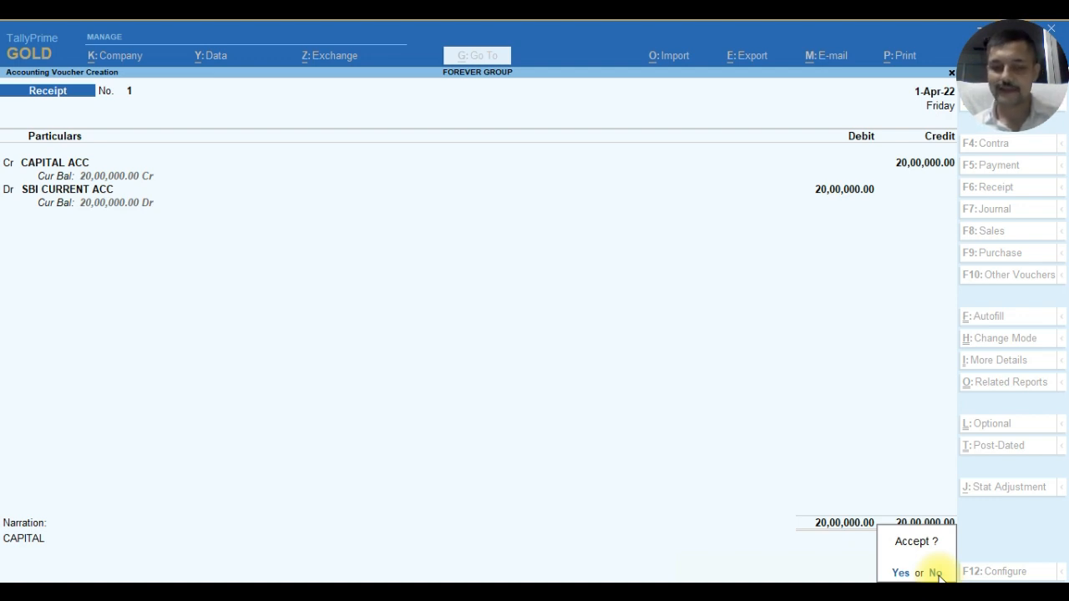
# - Save the receipt voucher and open the Day Book to review the recorded entry
pyautogui.press('Return')
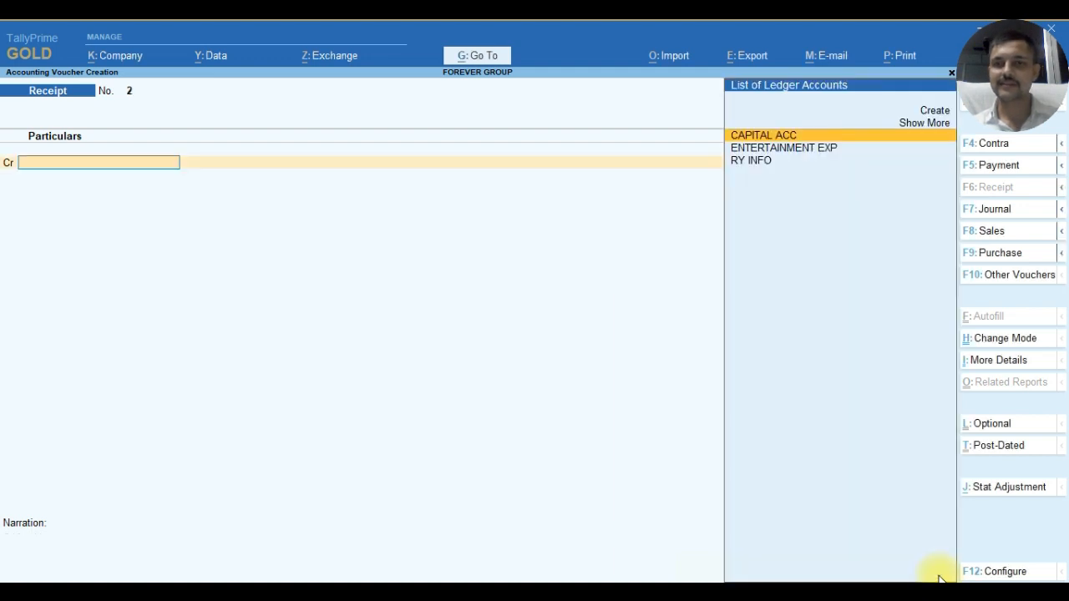
pyautogui.press('Escape')
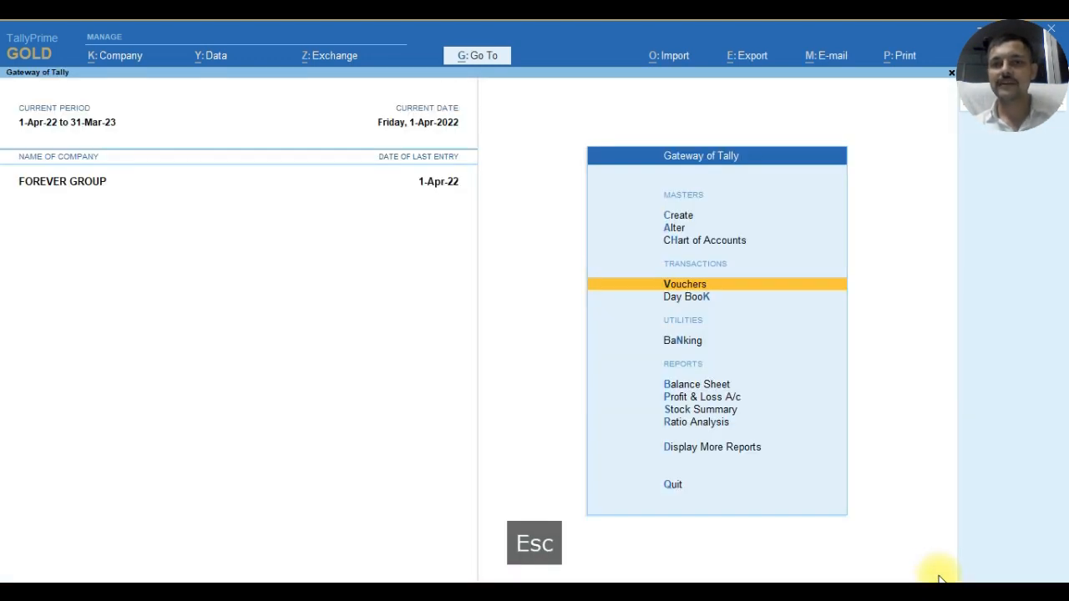
pyautogui.press('Down')
pyautogui.press('Down')
pyautogui.press('Down')
pyautogui.press('Down')
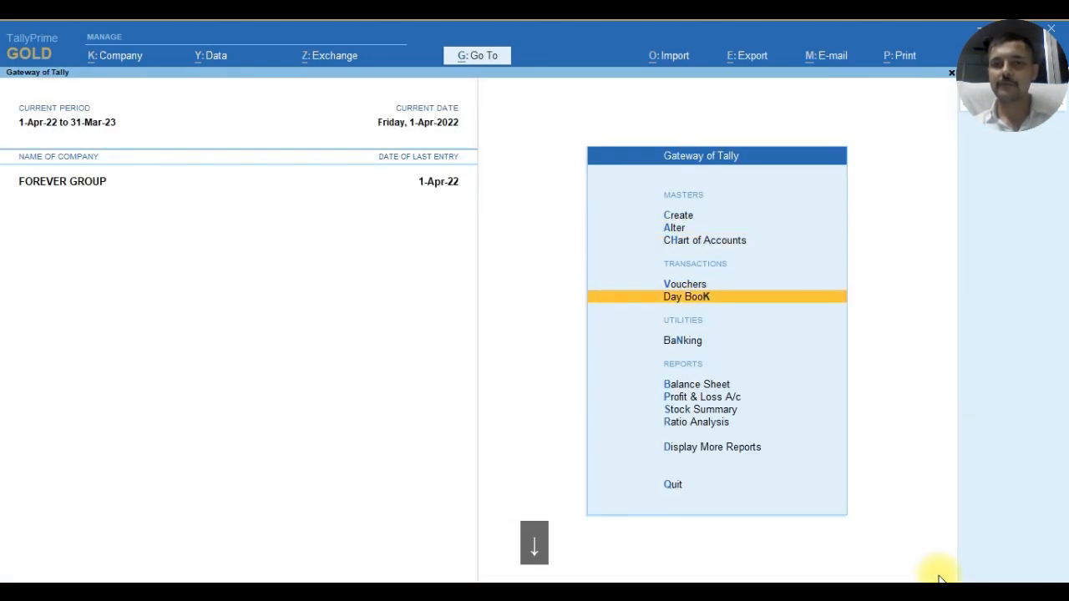
pyautogui.press('Return')
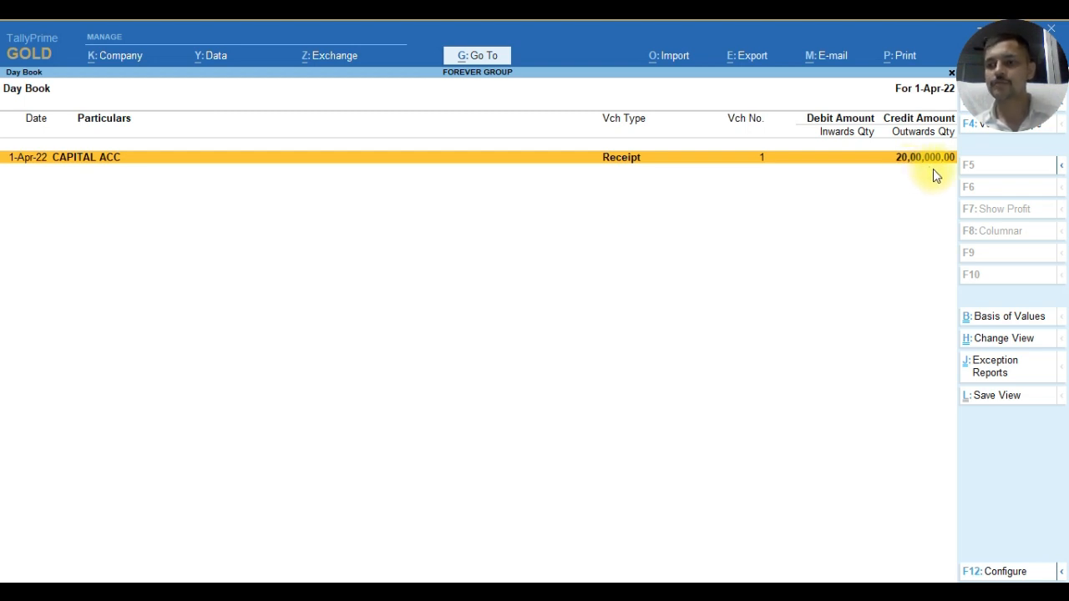
# - Leave the Day Book and start a new Contra voucher
pyautogui.press('Escape')
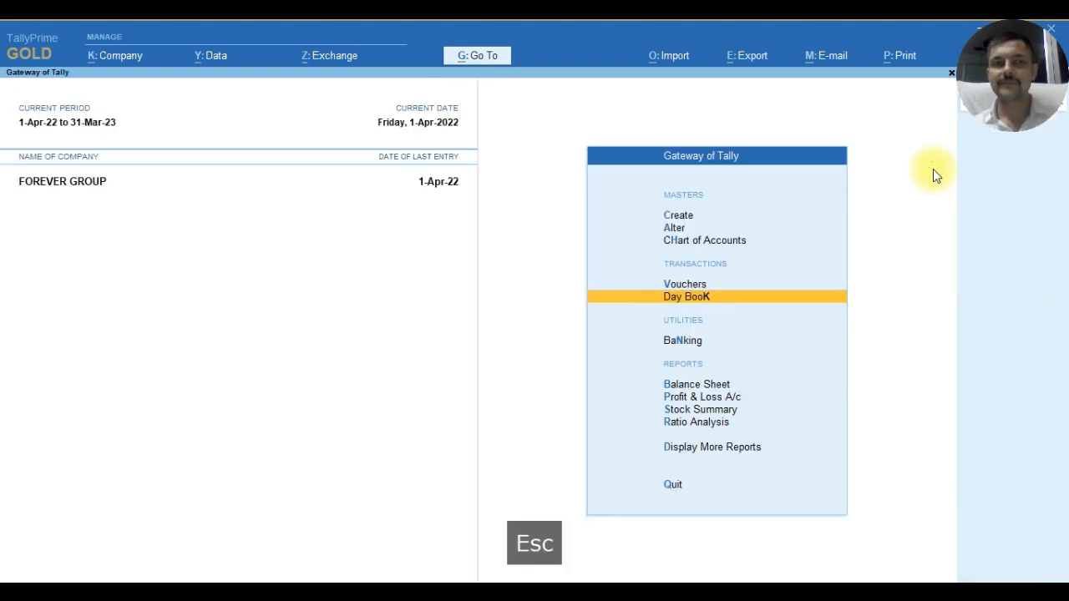
pyautogui.press('Down')
pyautogui.press('Down')
pyautogui.press('Down')
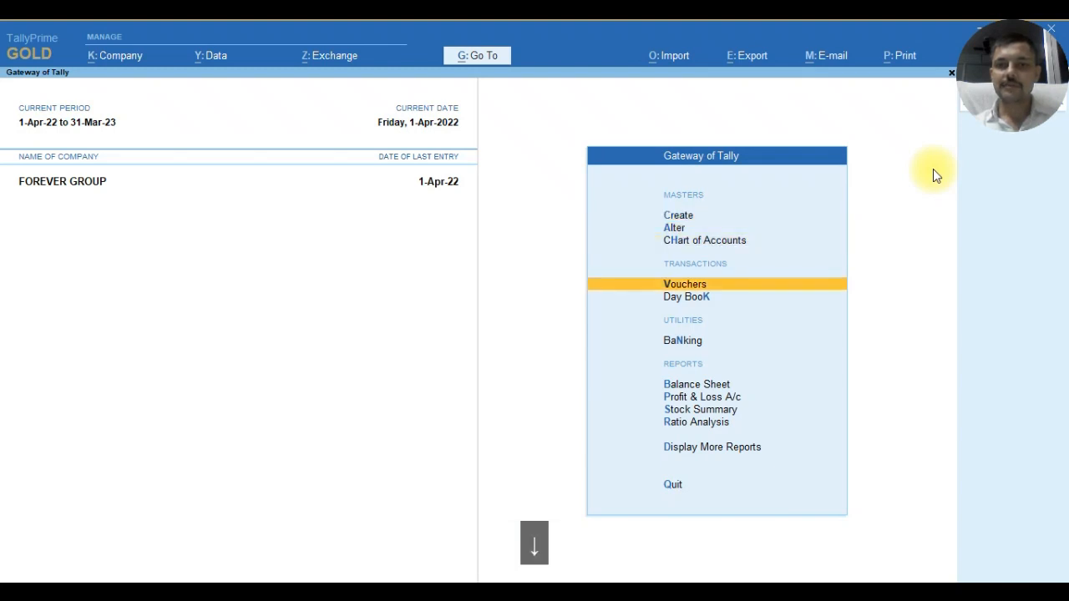
pyautogui.press('Return')
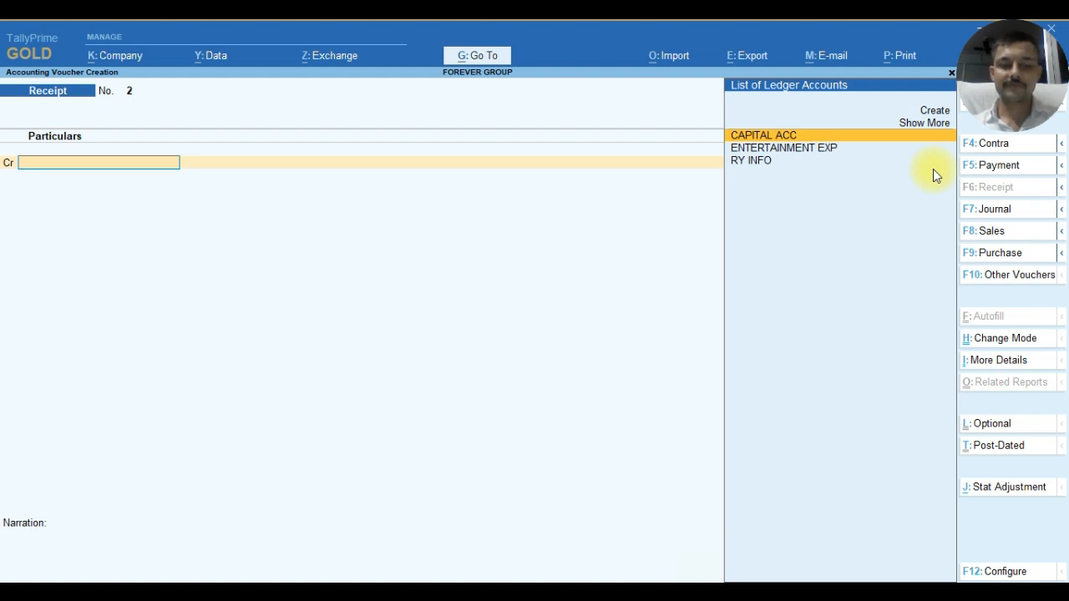
pyautogui.press('F4')
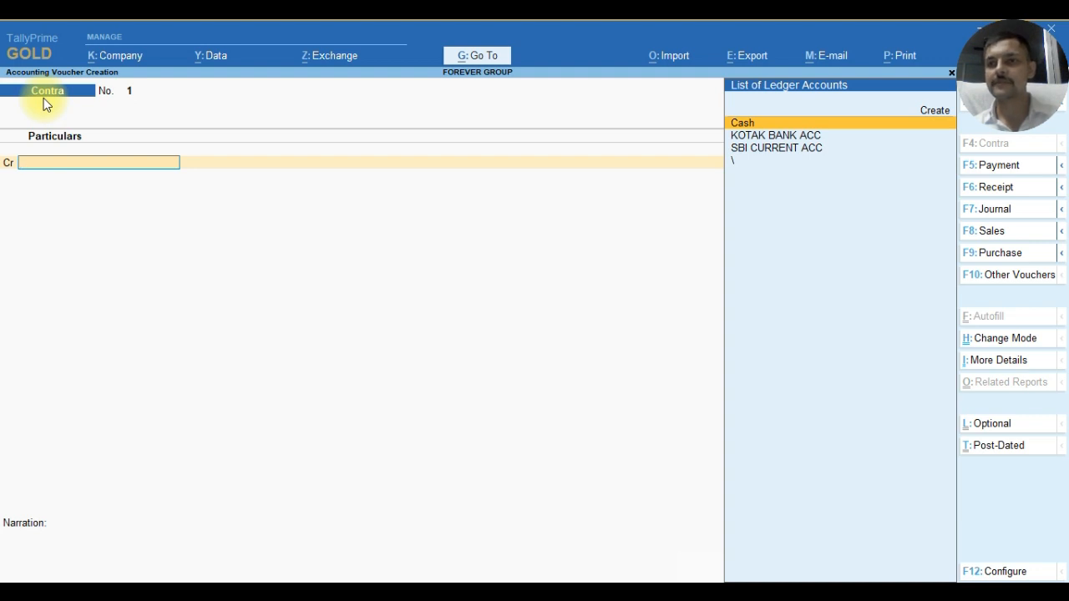
# - Credit SBI CURRENT ACC with 15,000 and allocate it as a Cheque dated 1-Apr-22 without an instrument number
pyautogui.write('s')
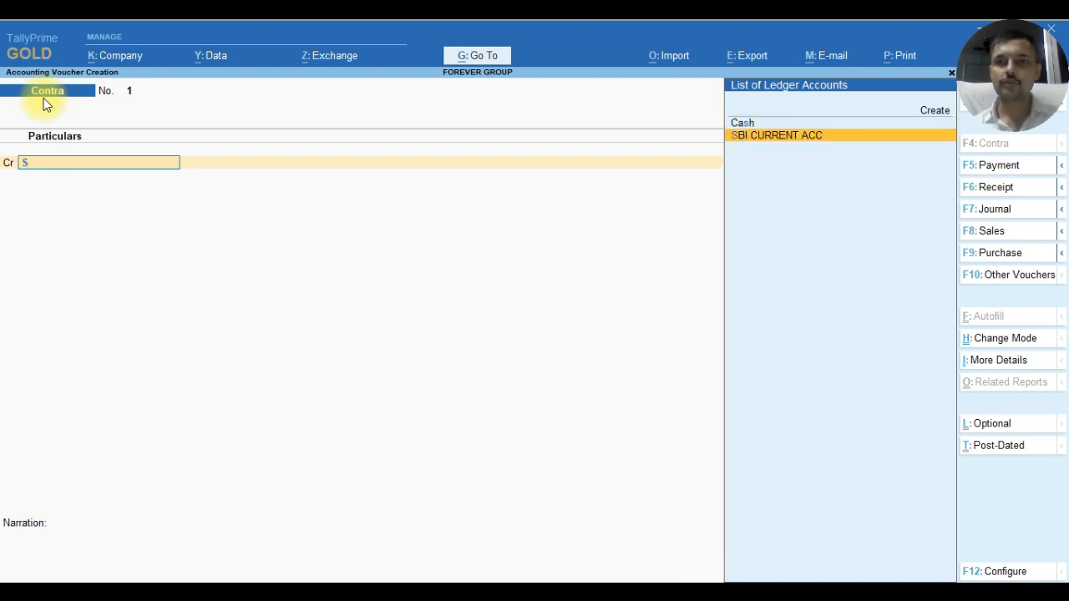
pyautogui.press('Return')
pyautogui.write('1')
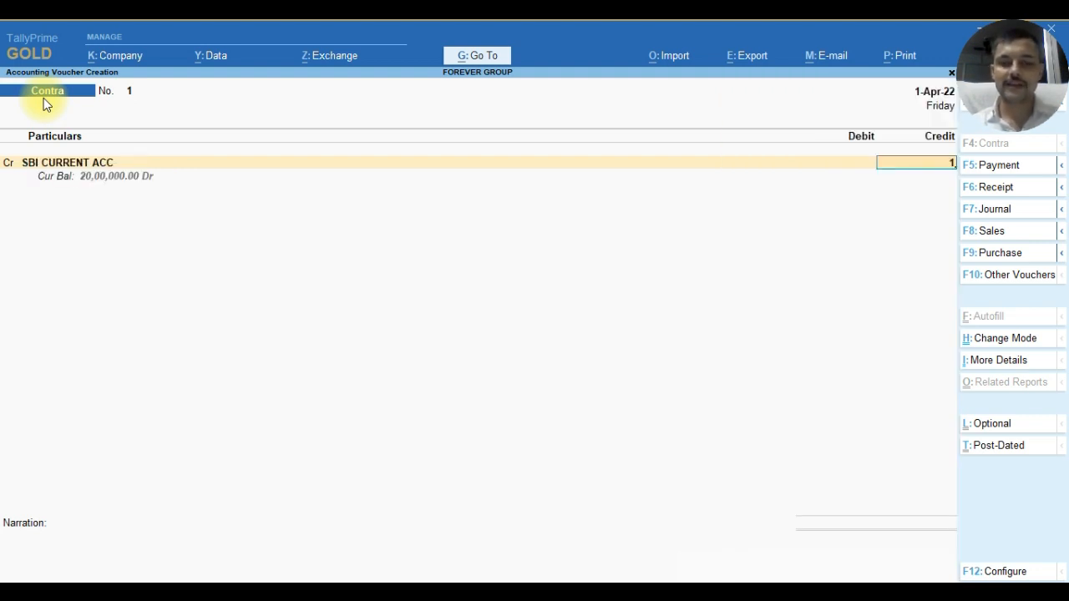
pyautogui.write('5,000')
pyautogui.press('Return')
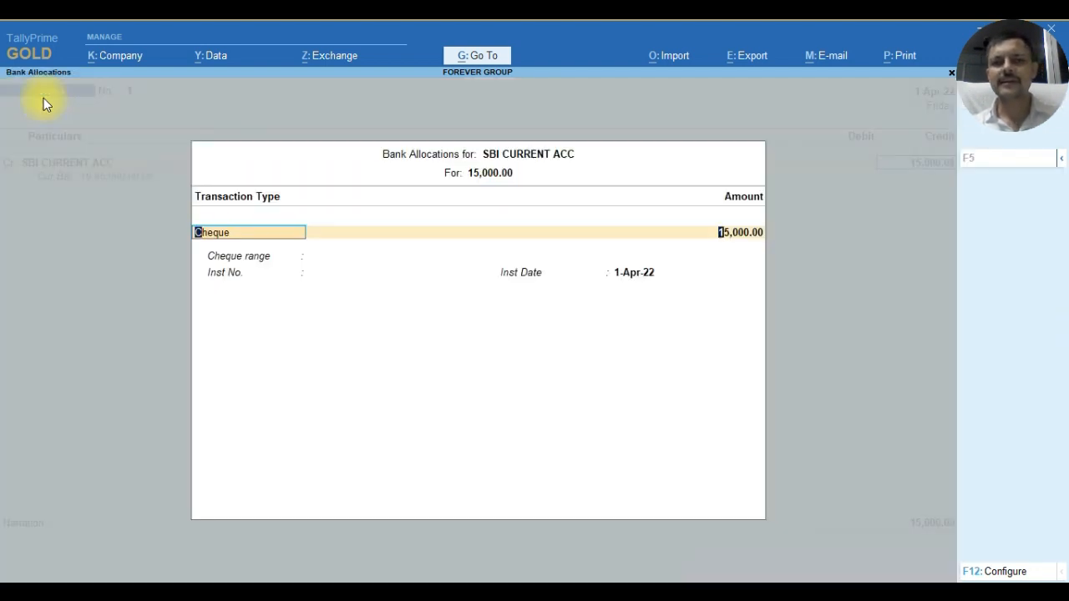
pyautogui.press('Return')
pyautogui.press('Return')
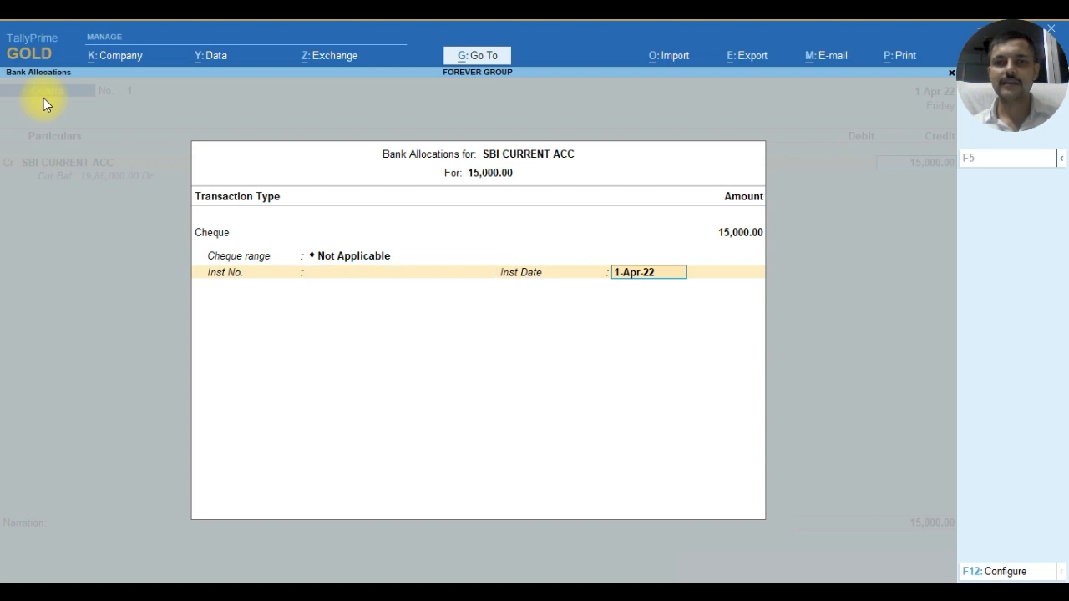
pyautogui.press('Return')
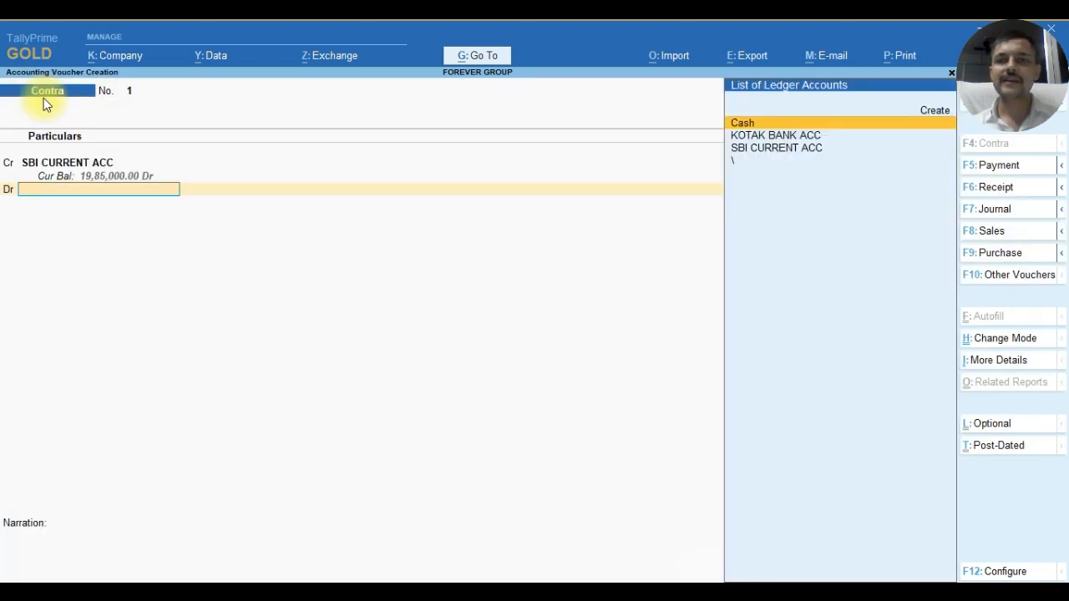
# - Debit Cash with 15,000.00 and save the contra voucher without a narration
pyautogui.press('Return')
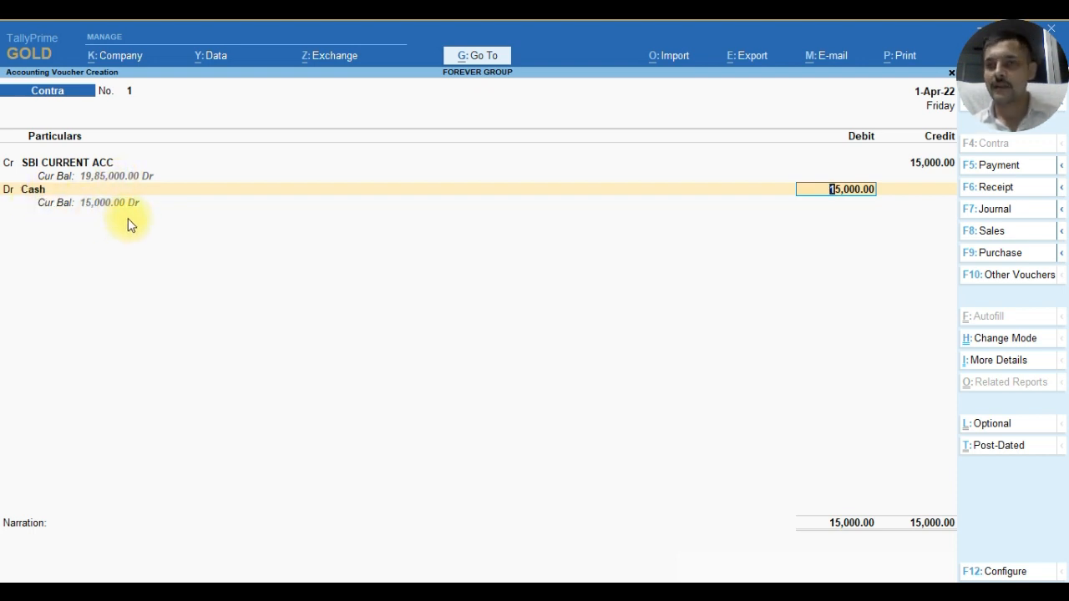
pyautogui.press('Return')
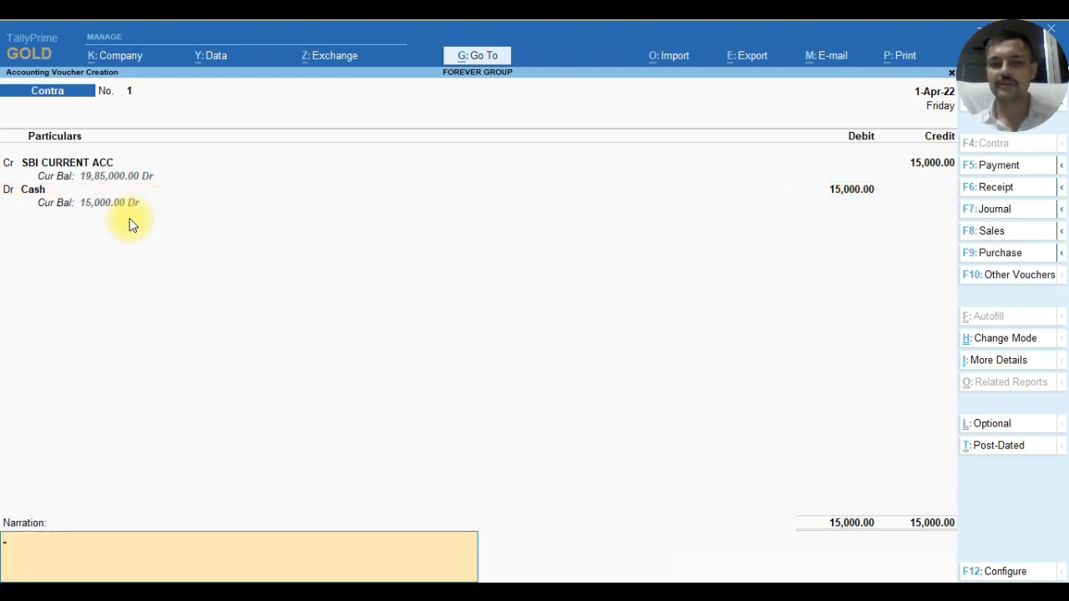
pyautogui.press('Return')
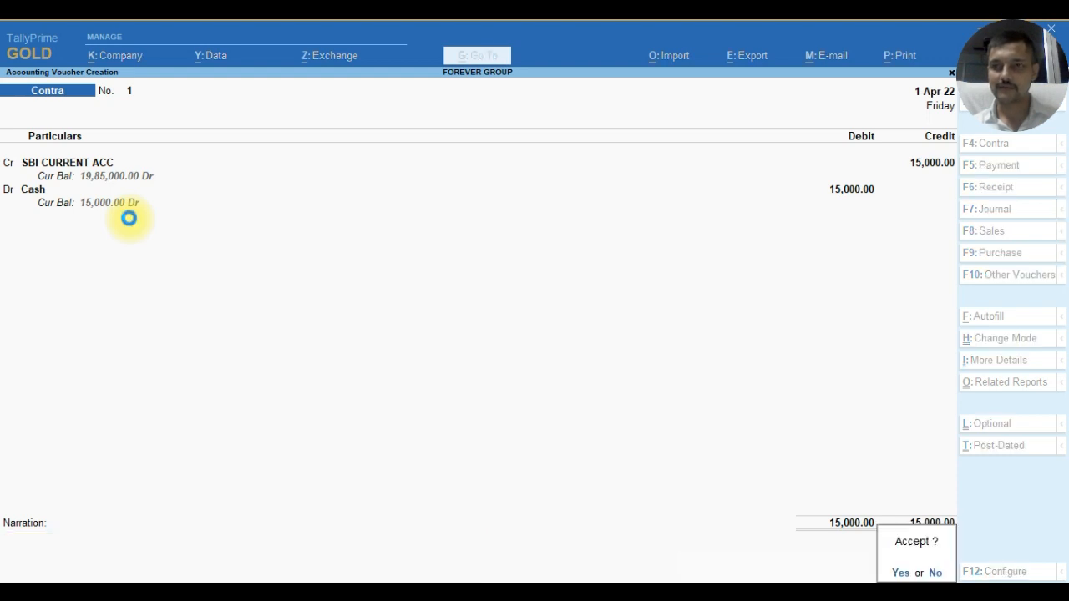
pyautogui.press('Return')
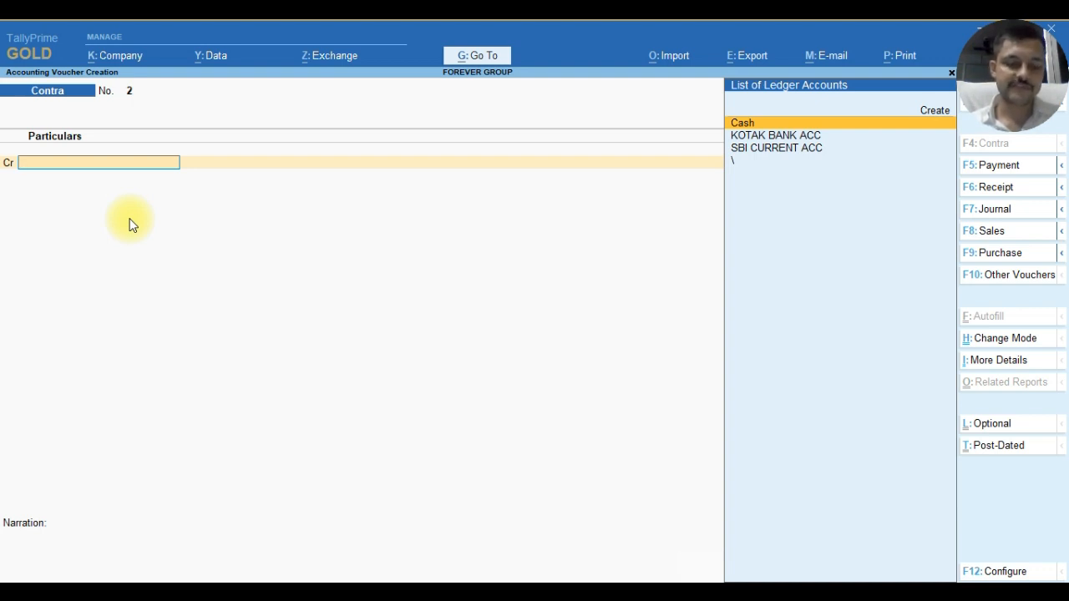
# - Credit SBI CURRENT ACC with 10,00,000 in the second contra voucher
pyautogui.write('sbi')
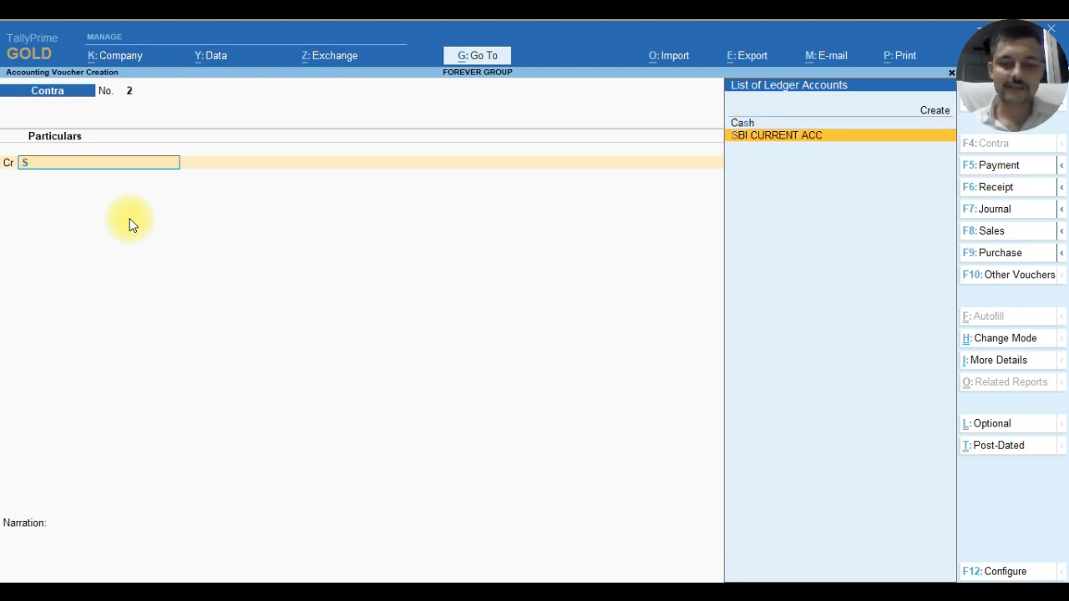
pyautogui.press('Return')
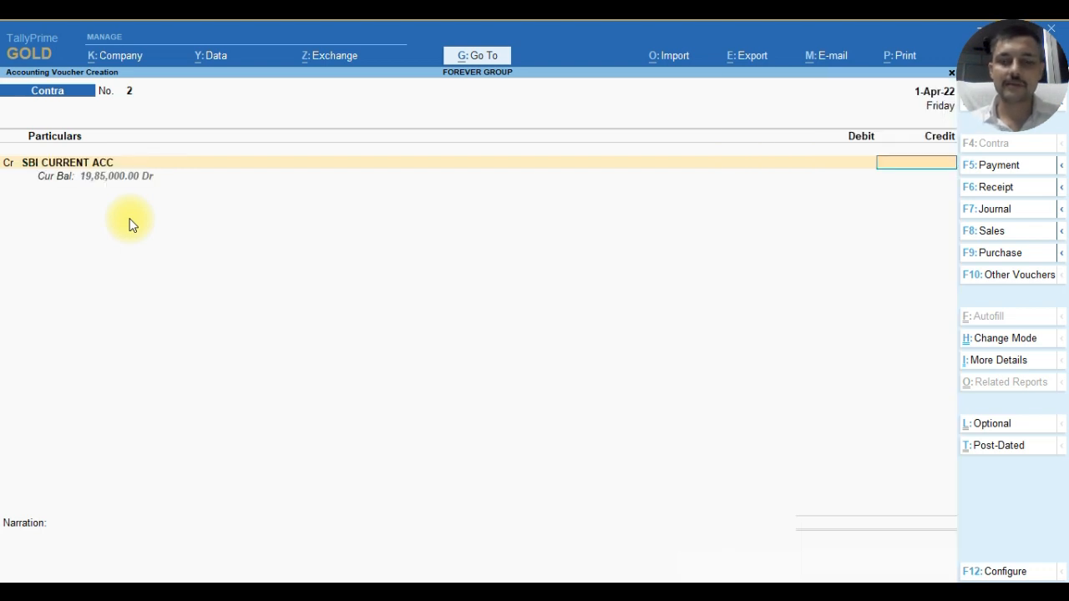
pyautogui.write('1000000')
pyautogui.press('Return')
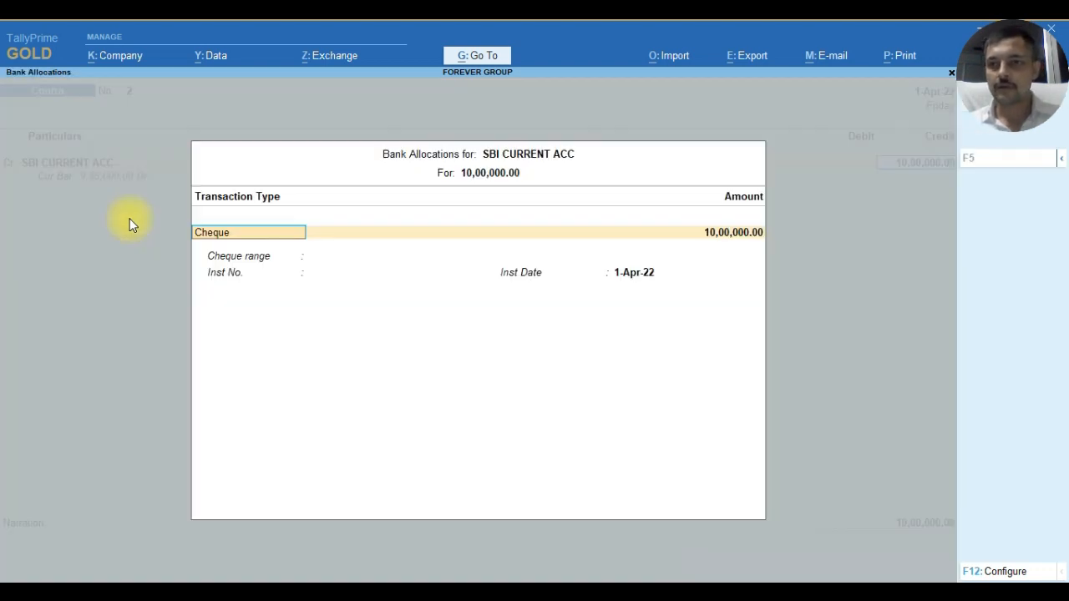
# - Correct the credit amount for SBI CURRENT ACC to 1,00,000
pyautogui.hotkey('ctrl', 'a')
pyautogui.press('BackSpace')
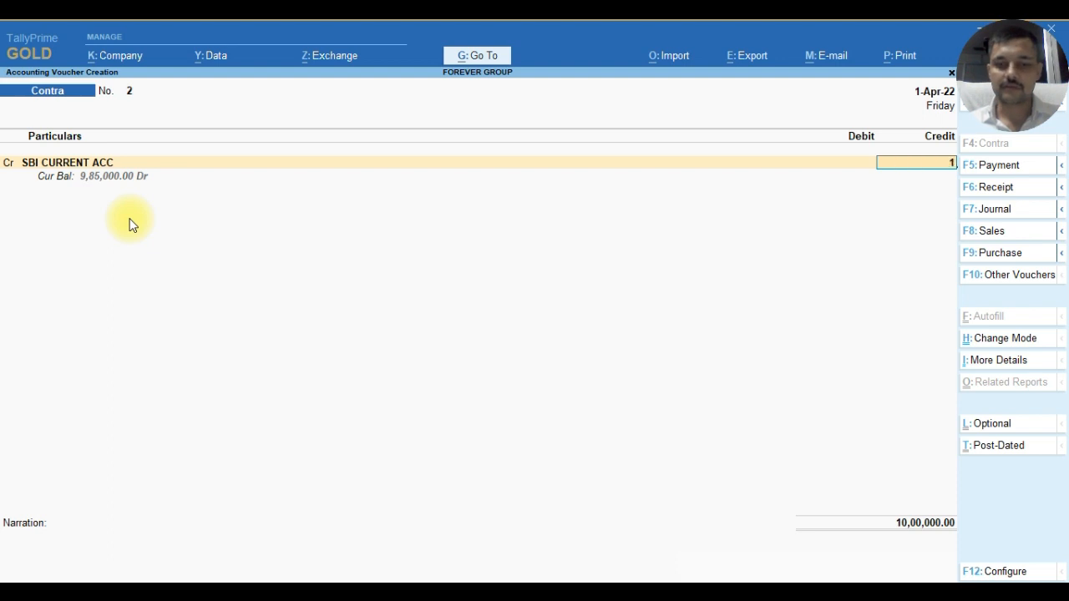
pyautogui.write('100000')
pyautogui.press('Return')
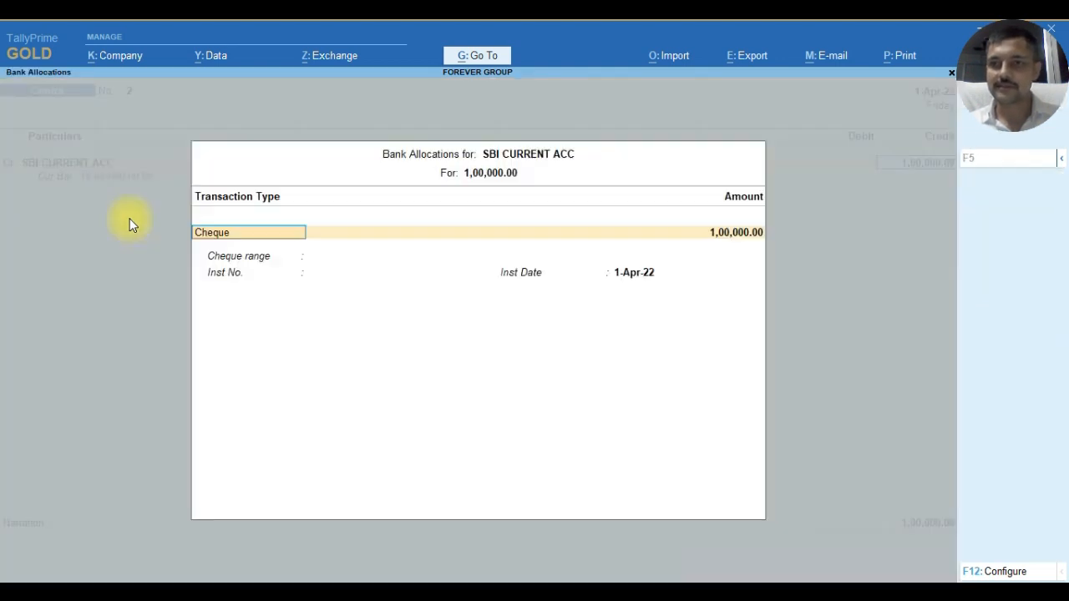
# - Allocate the SBI CURRENT ACC amount as a Cheque with range Not Applicable, instrument number 678932 and date 1-Apr-22
pyautogui.press('Return')
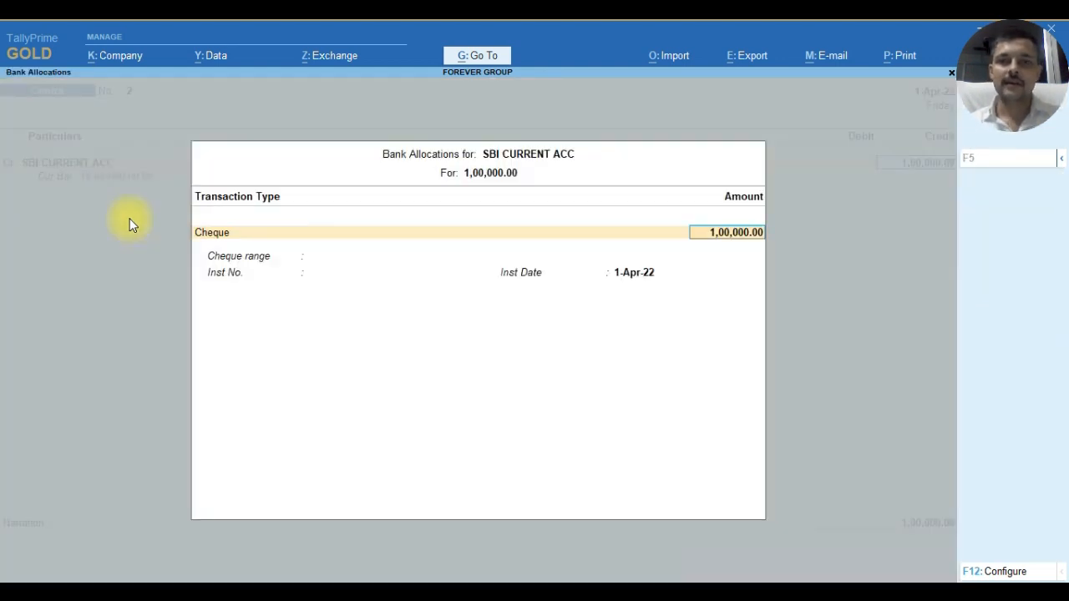
pyautogui.press('Return')
pyautogui.press('BackSpace')
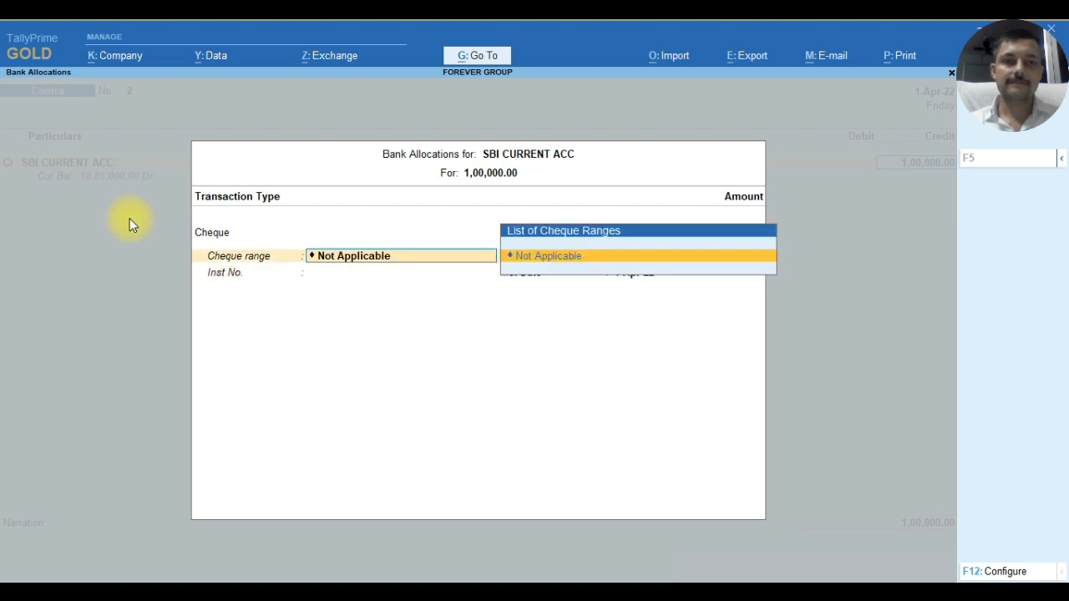
pyautogui.press('Return')
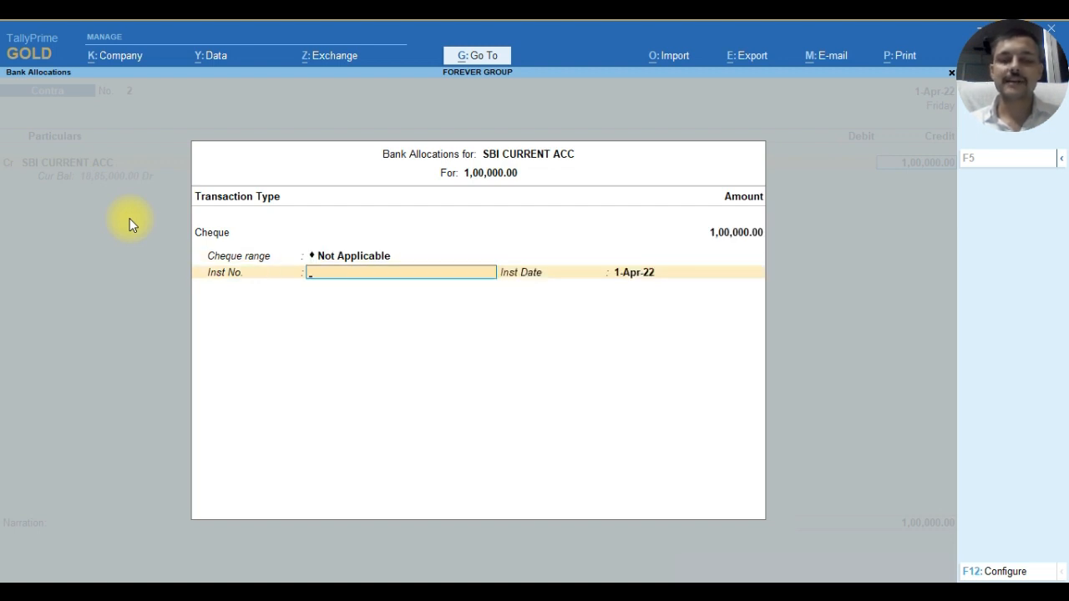
pyautogui.write('678932')
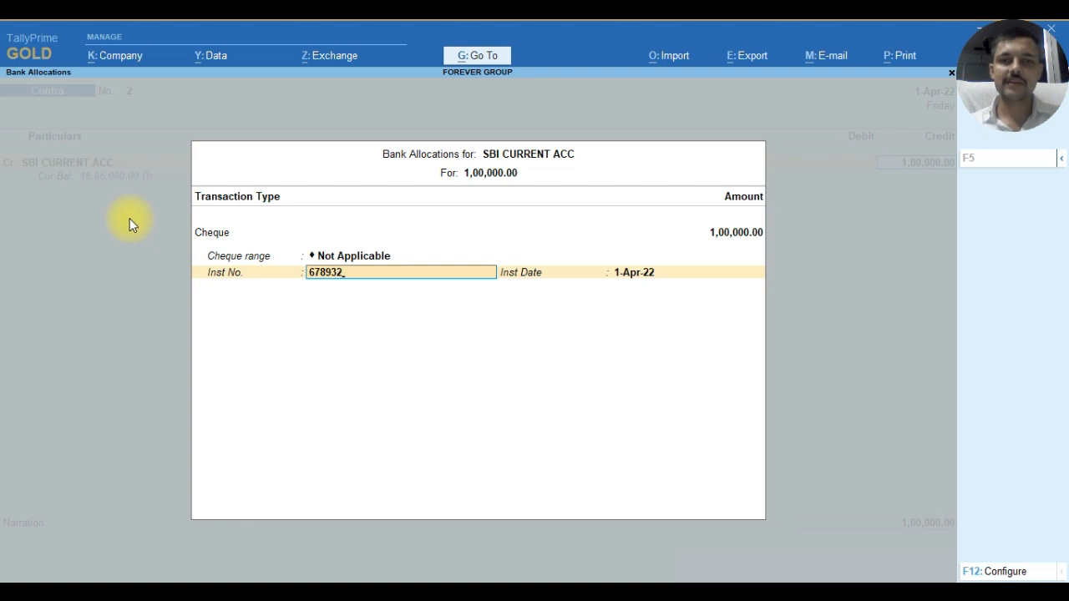
pyautogui.press('Return')
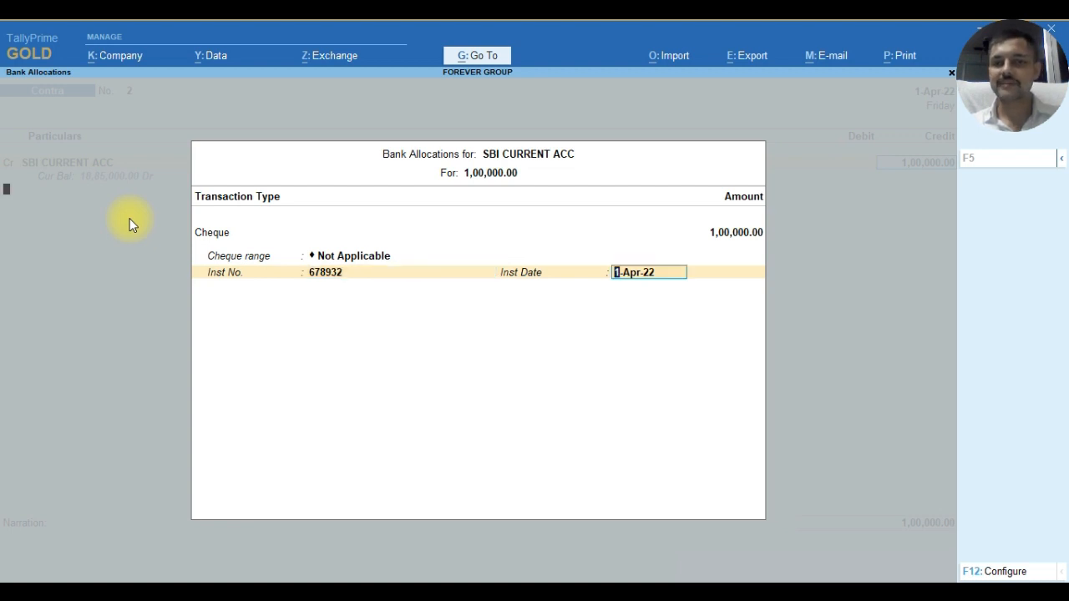
pyautogui.press('Return')
# - Debit KOTAK BANK ACC with 1,00,000.00 and allocate it as Cheque/DD 678932 dated 1-Apr-22, leaving the bank name blank
pyautogui.press('Return')
pyautogui.press('Down')
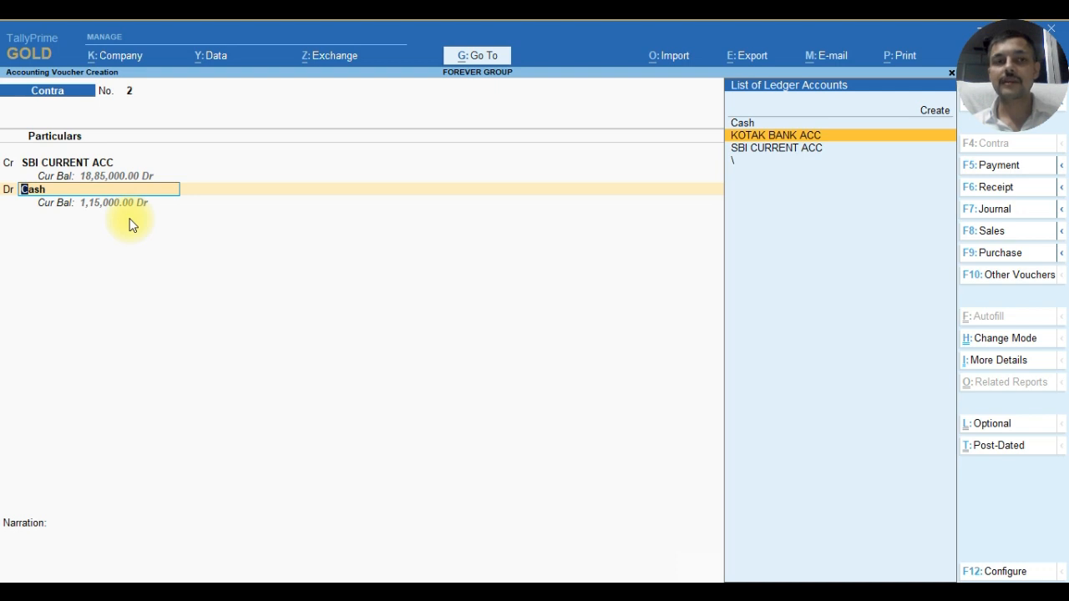
pyautogui.press('Return')
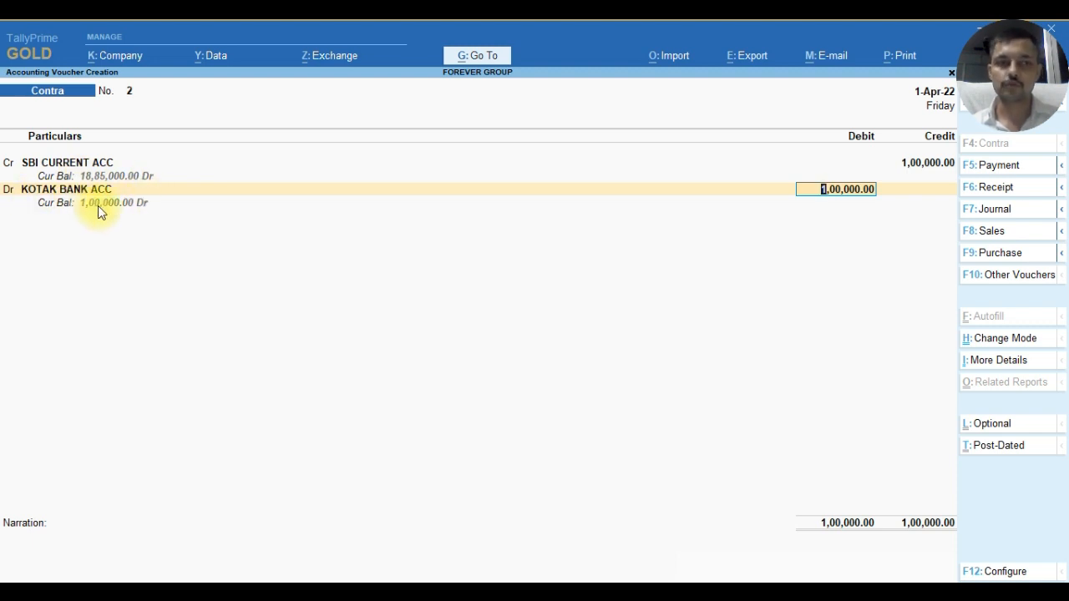
pyautogui.press('Return')
pyautogui.press('Return')
pyautogui.press('Return')
pyautogui.press('Return')
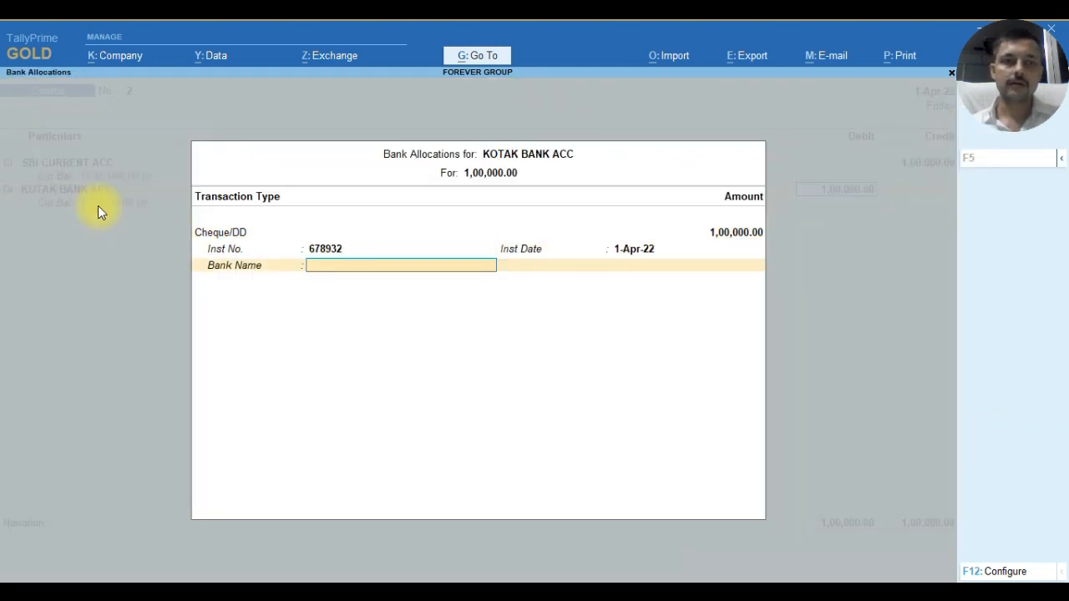
pyautogui.press('Return')
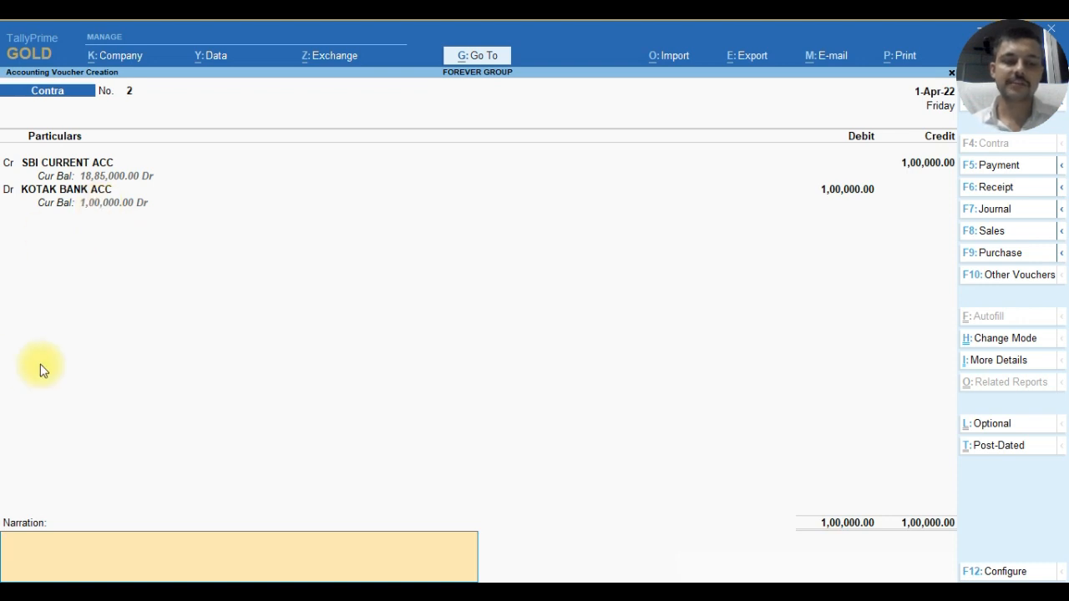
# - Enter BANK TRF as the contra voucher's narration and save the voucher
pyautogui.write('BA')
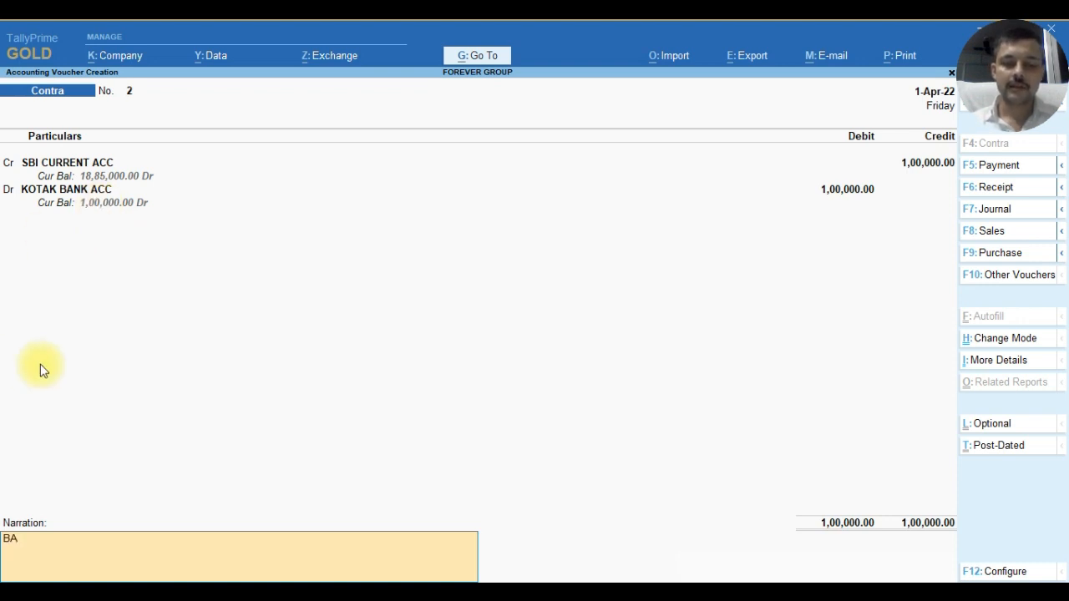
pyautogui.write('NK TRF')
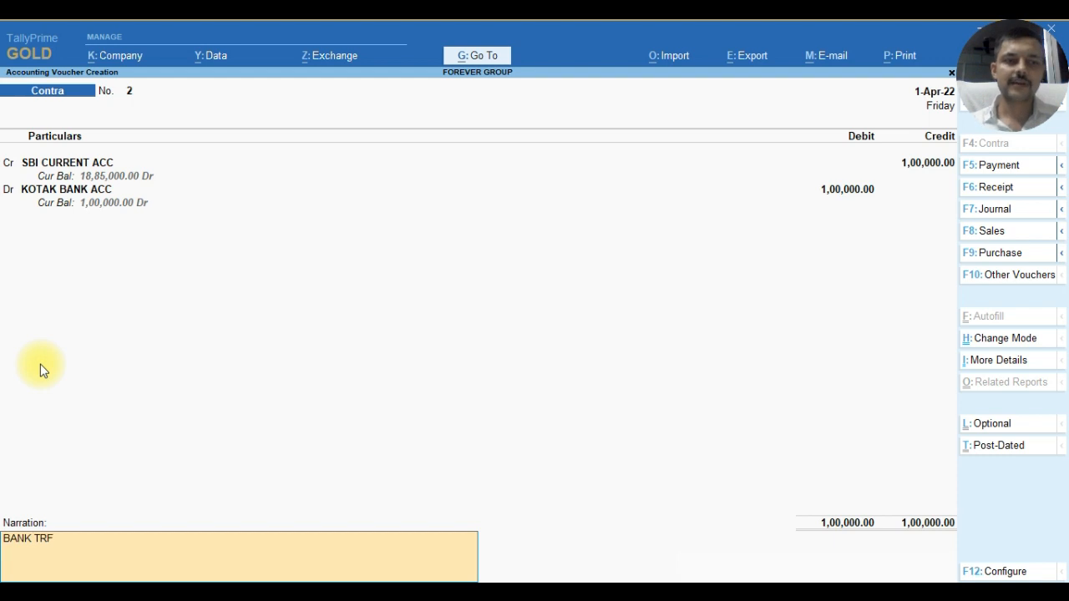
pyautogui.press('Return')
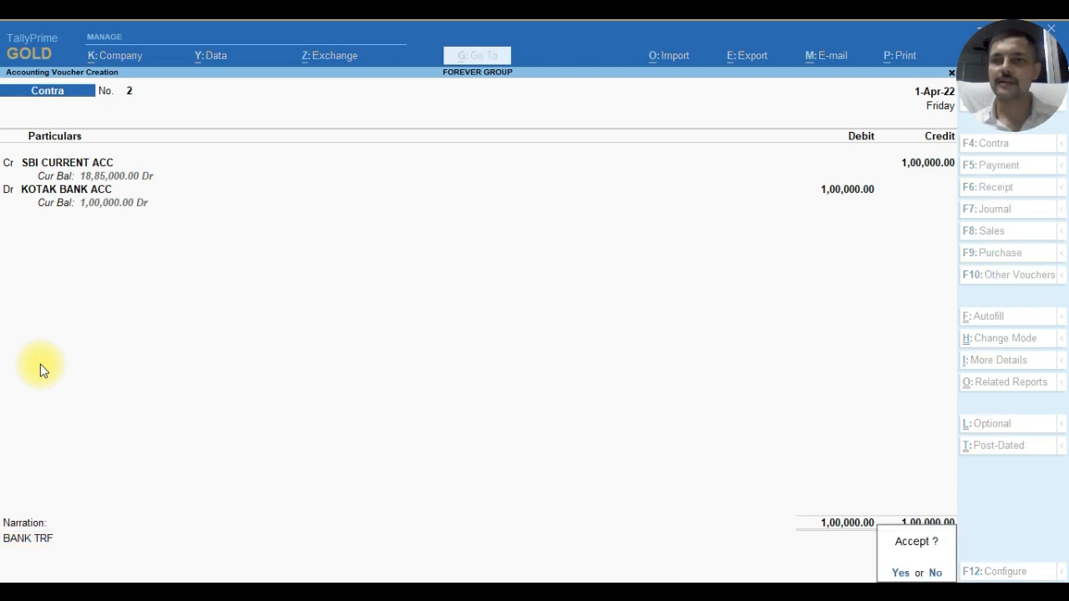
pyautogui.press('Return')
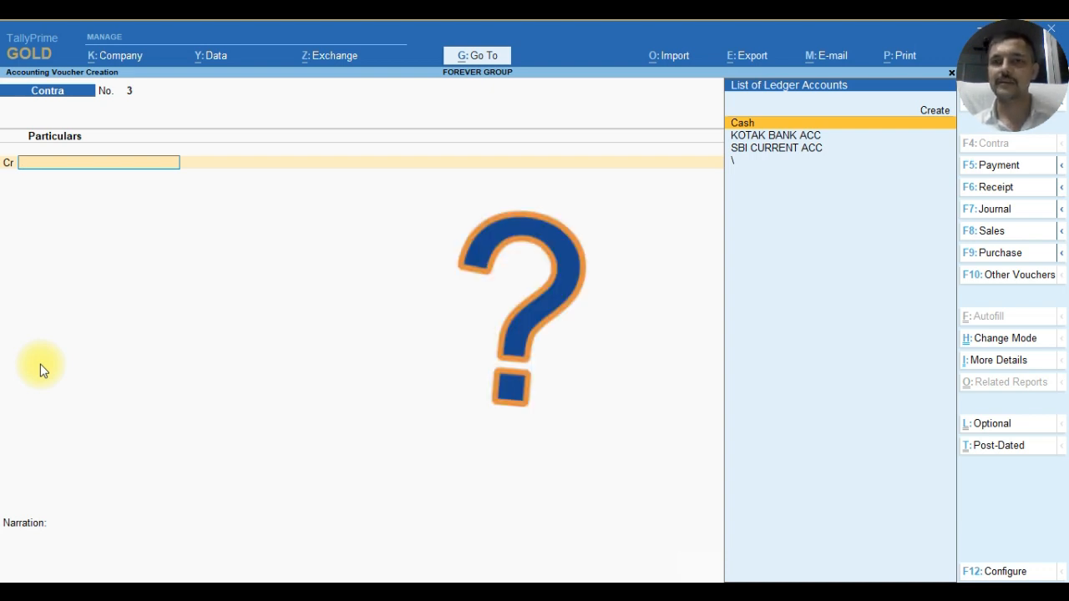
# - Credit the Cash ledger with 5,000 in contra voucher no. 3
pyautogui.write('C')
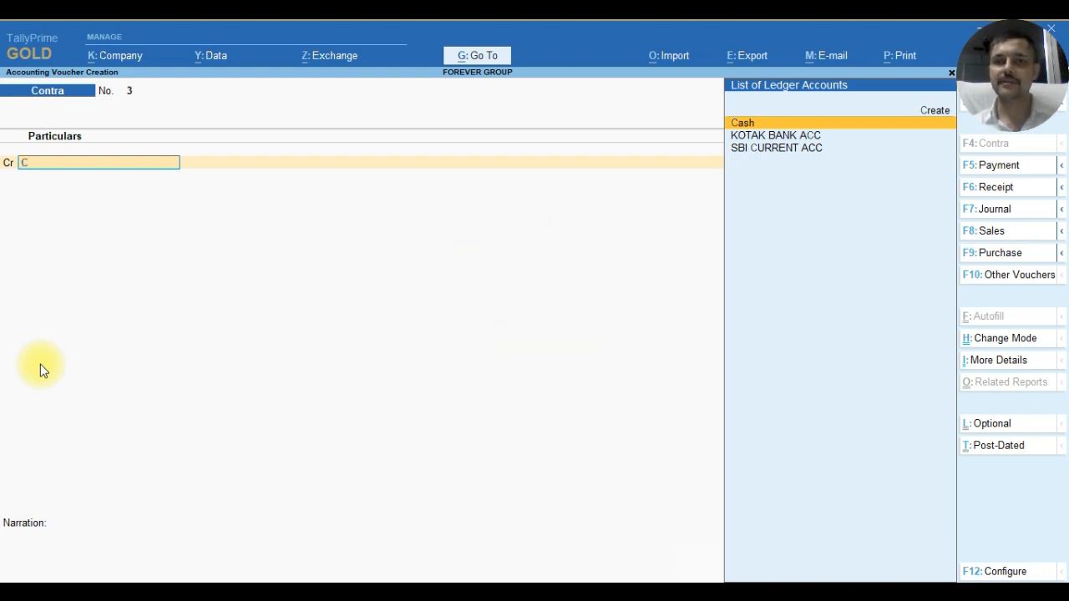
pyautogui.press('Return')
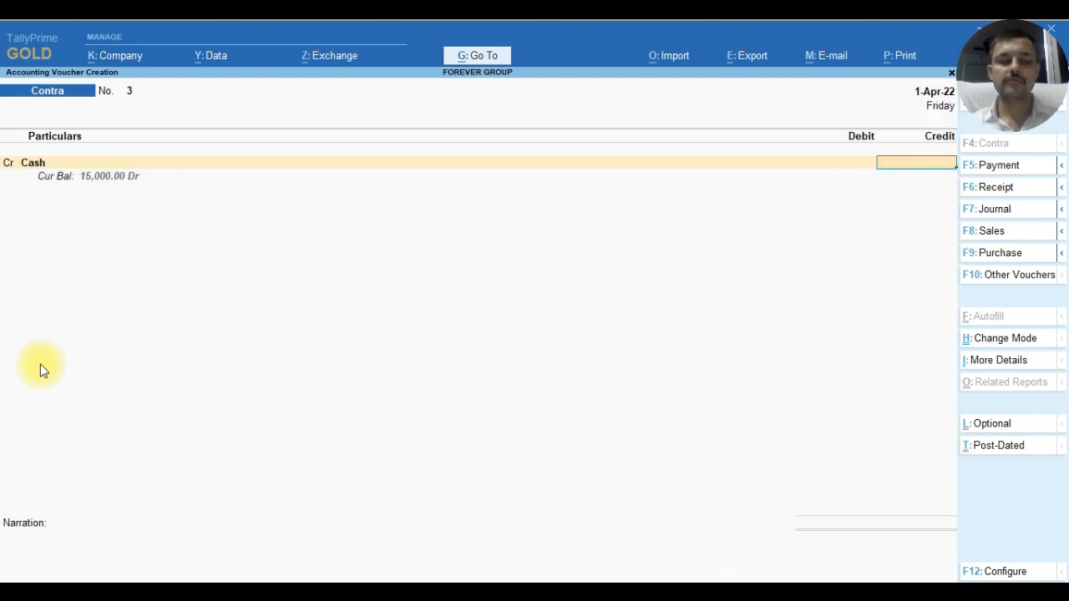
pyautogui.write('5000')
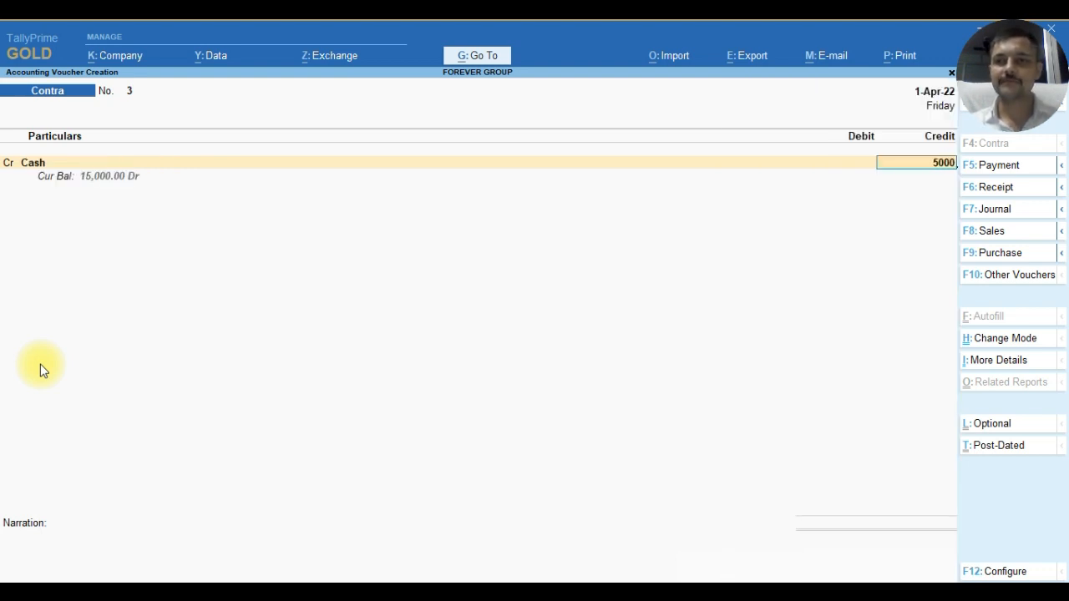
pyautogui.press('Return')
# - Create a ledger named PETY CASH BOOK under Cash-in-Hand for the contra voucher's debit line
pyautogui.press('d')
pyautogui.press('Return')
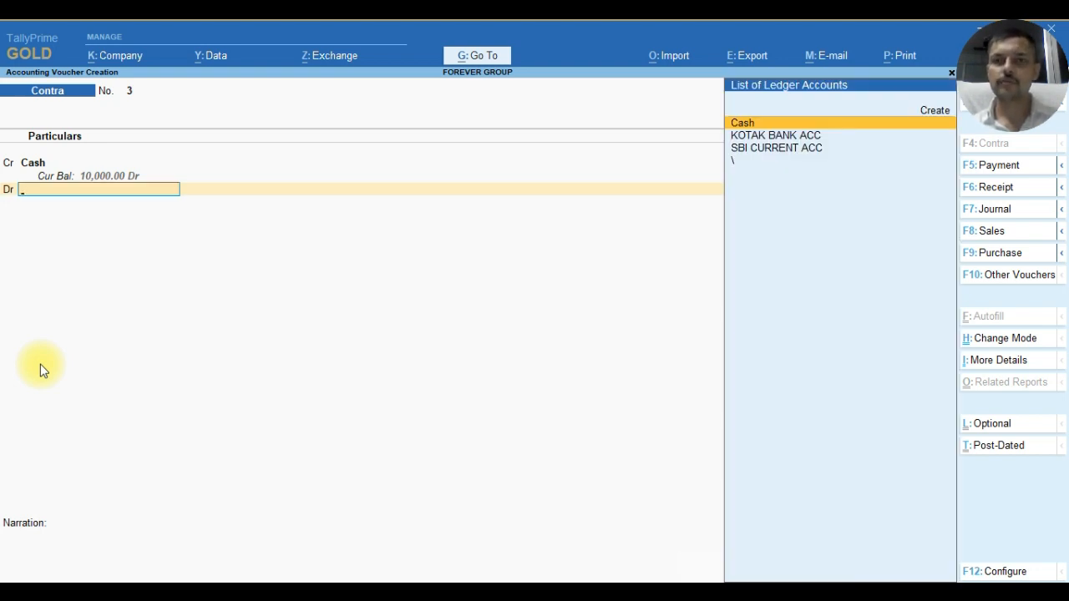
pyautogui.press('Down')
pyautogui.press('Down')
pyautogui.press('Down')
pyautogui.press('Up')
pyautogui.press('Up')
pyautogui.press('Up')
pyautogui.press('Up')
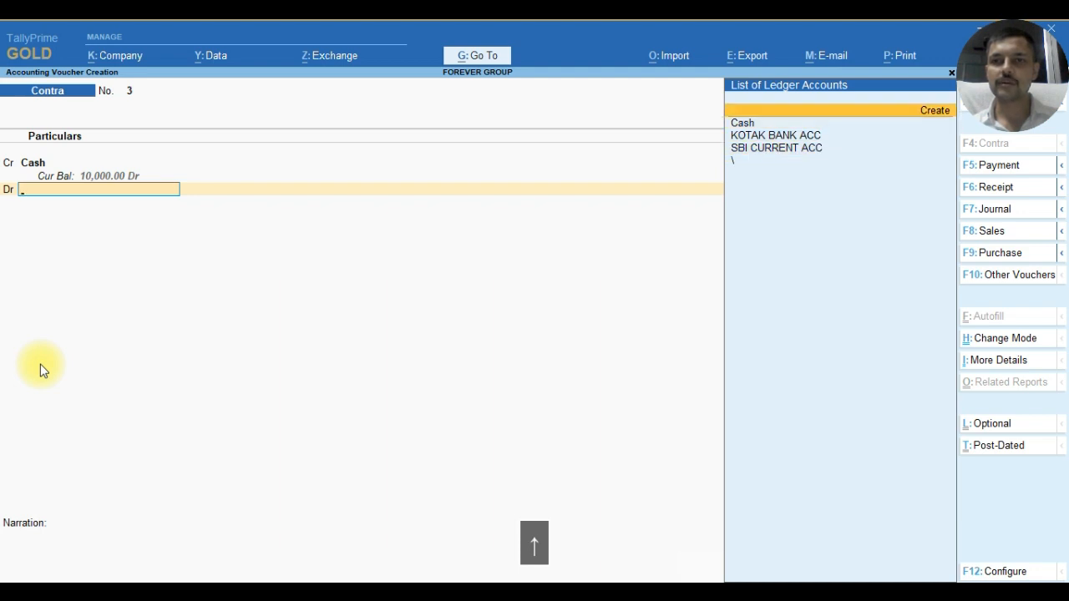
pyautogui.press('Return')
pyautogui.write('P')
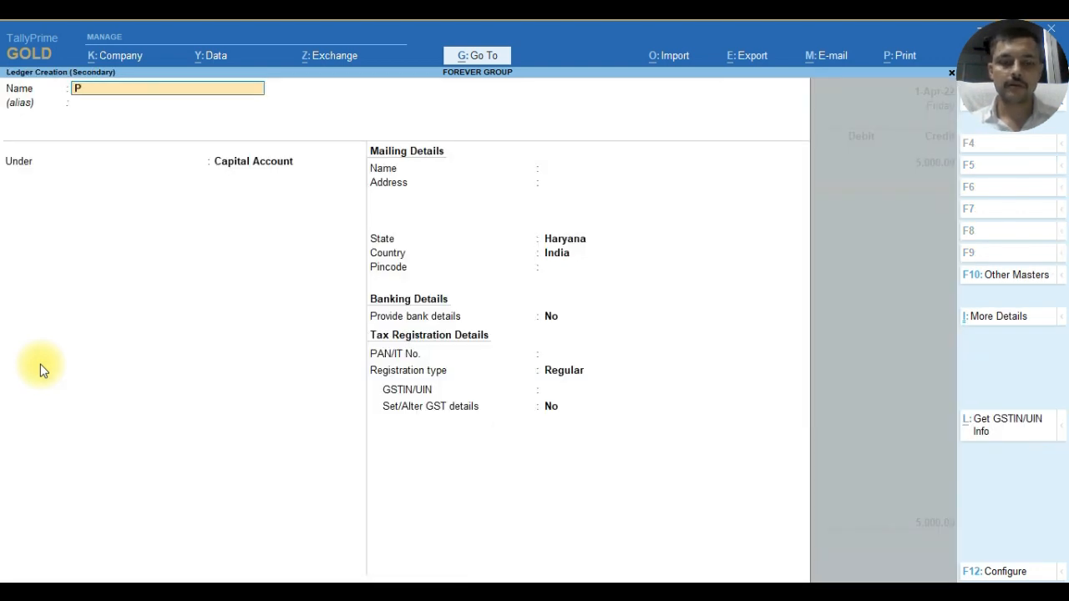
pyautogui.write('ETY CASH BOOK')
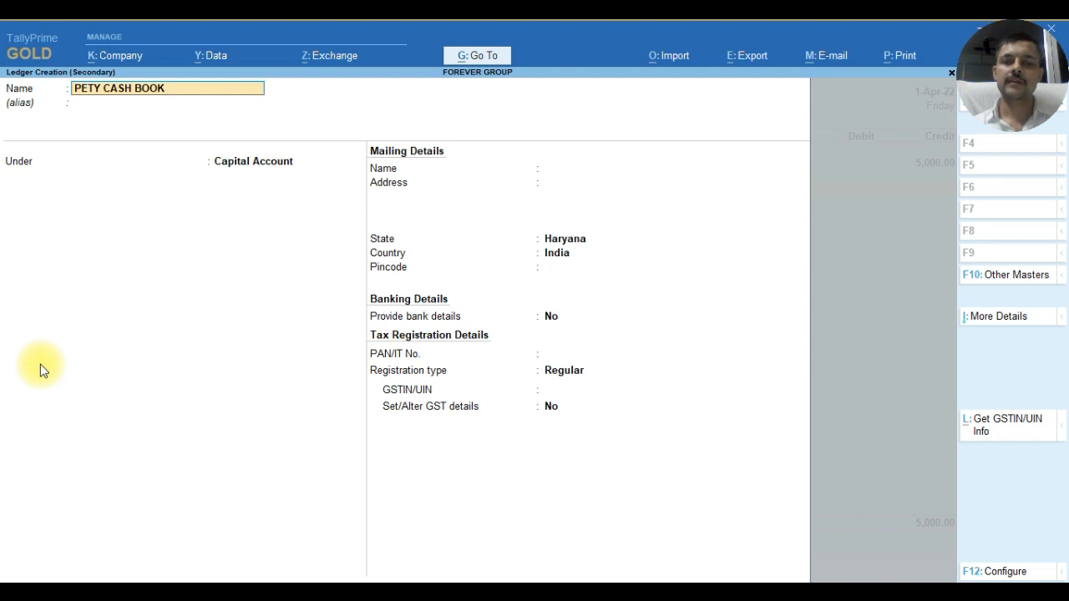
pyautogui.press('Return')
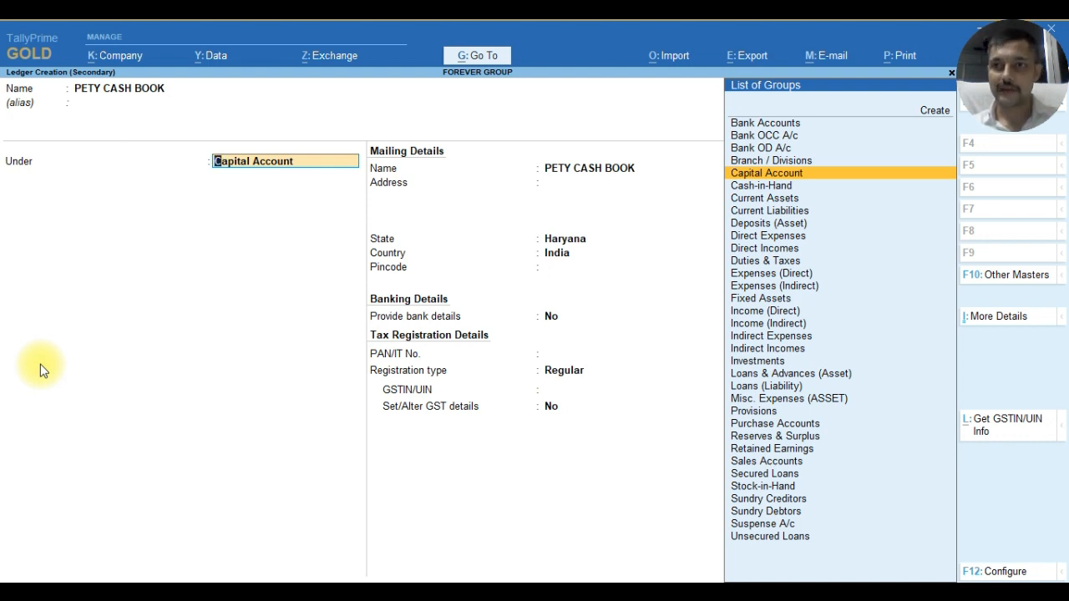
pyautogui.write('C')
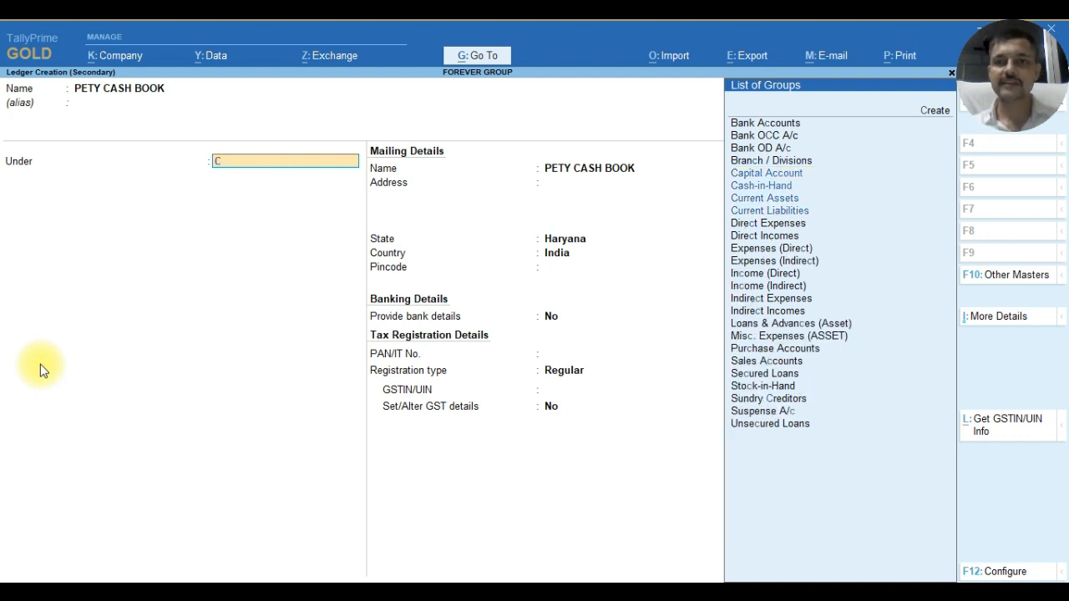
pyautogui.hotkey('ctrl', 'a')
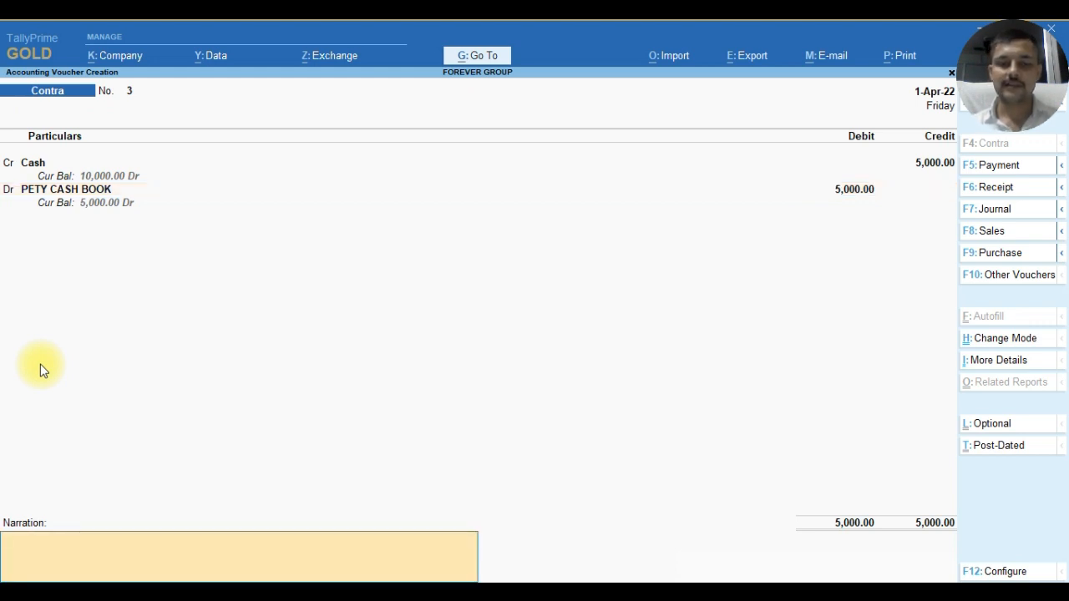
# - Leave the narration blank and save the contra voucher debiting PETY CASH BOOK with 5,000.00
pyautogui.press('Return')
pyautogui.press('Return')
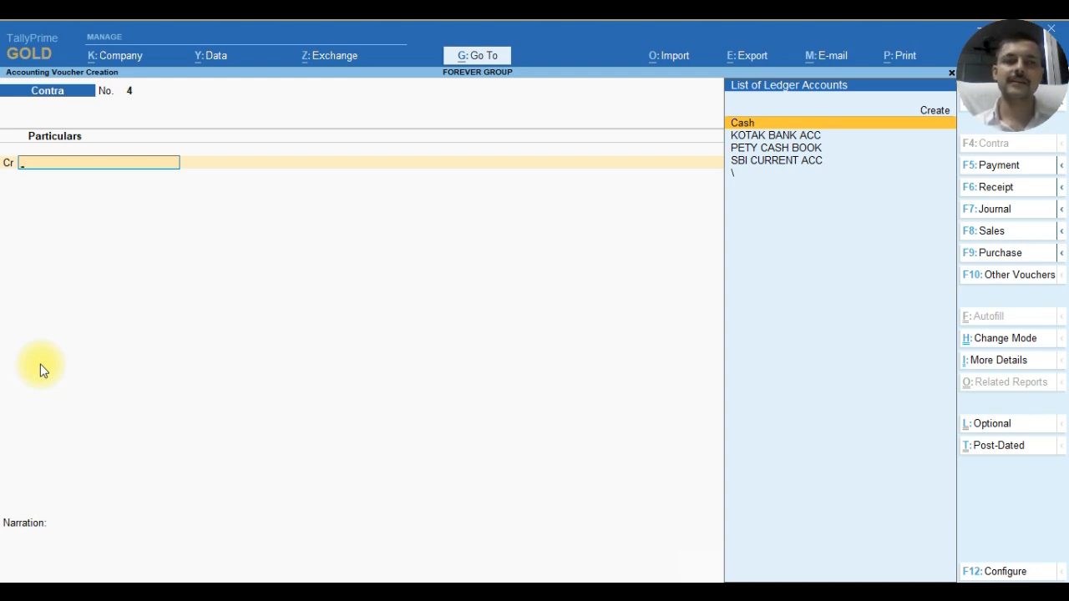
# - Start a Payment voucher and set its date to 4-Apr-22
pyautogui.press('F5')
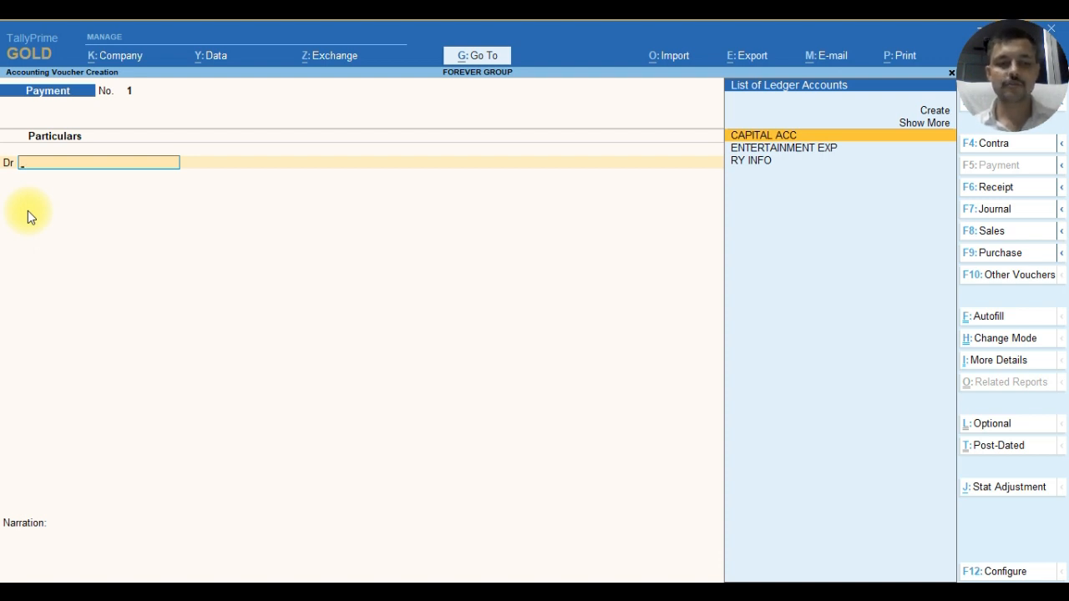
pyautogui.press('F2')
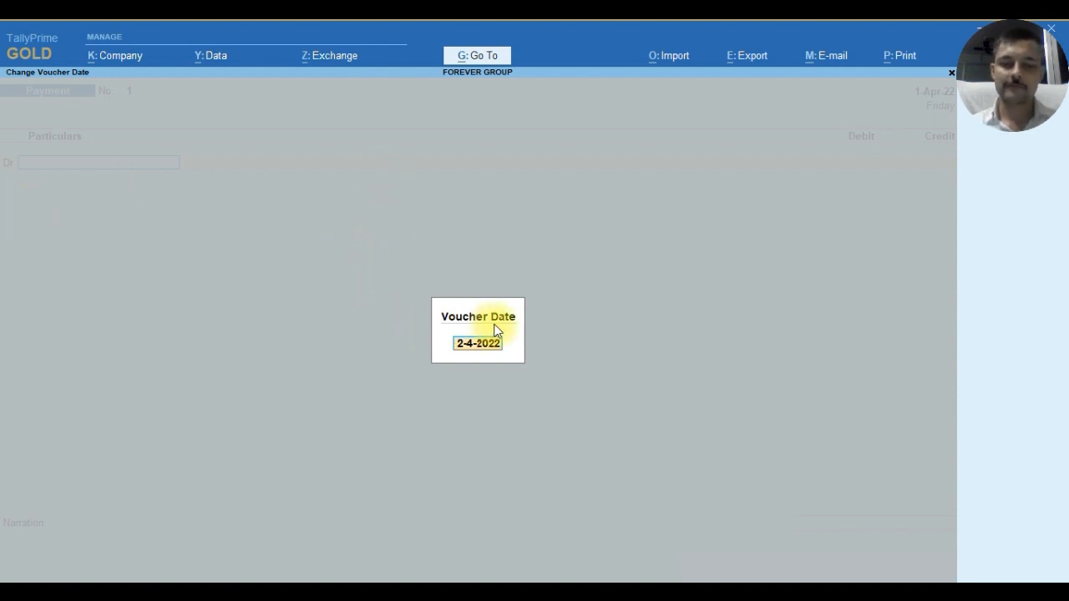
pyautogui.write('1-4')
pyautogui.press('Return')
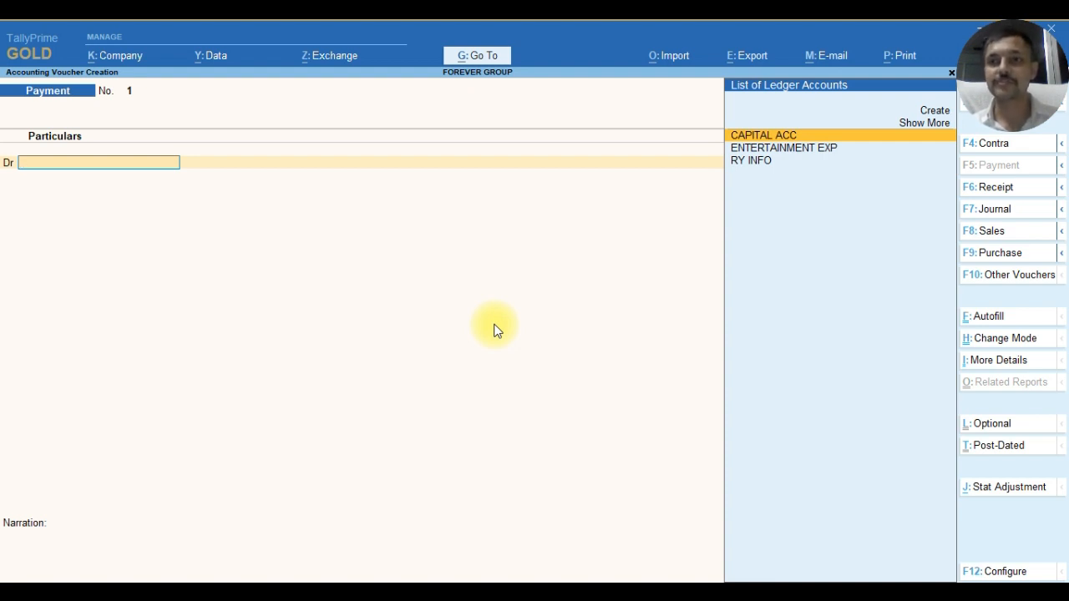
# - Try to create a new ledger named ENTERTAINMENT EXP from the payment voucher's debit line
pyautogui.hotkey('alt', 'c')
pyautogui.write('ENTERTAINMENT EXP')
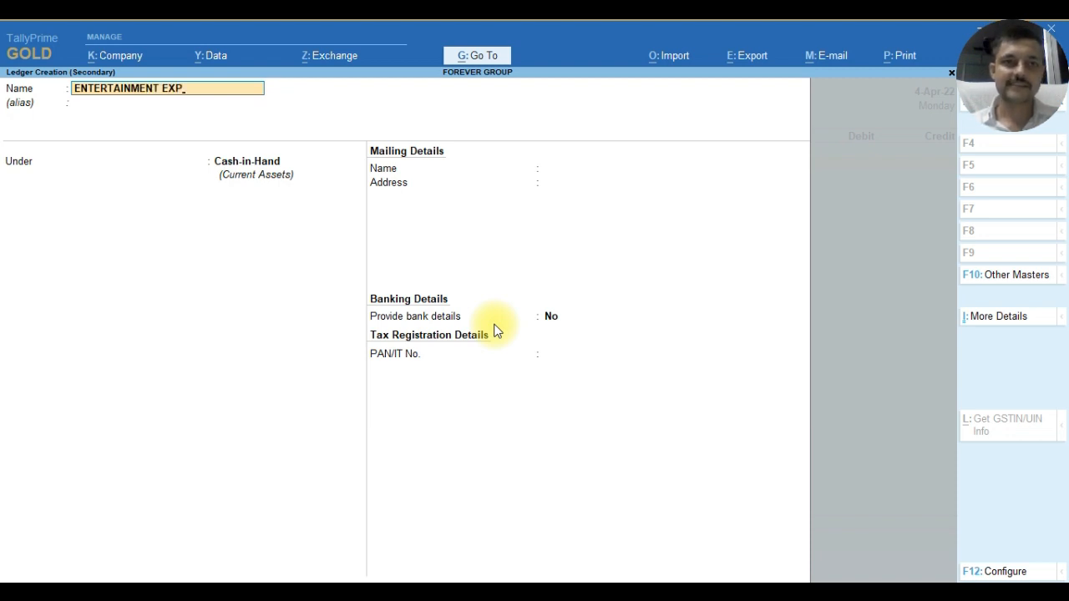
pyautogui.press('Return')
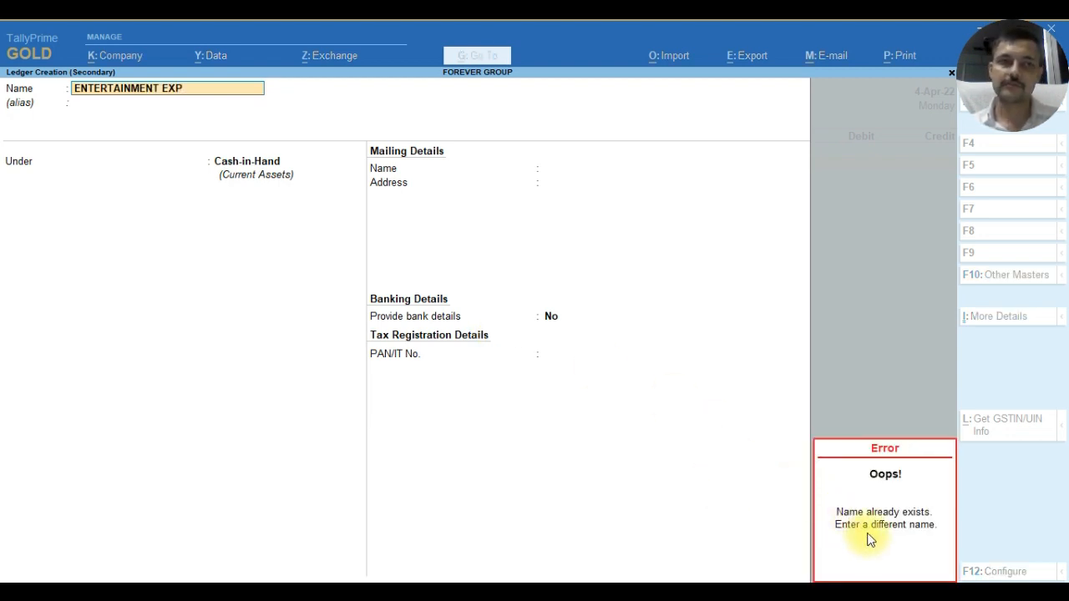
pyautogui.press('Escape')
pyautogui.press('Escape')
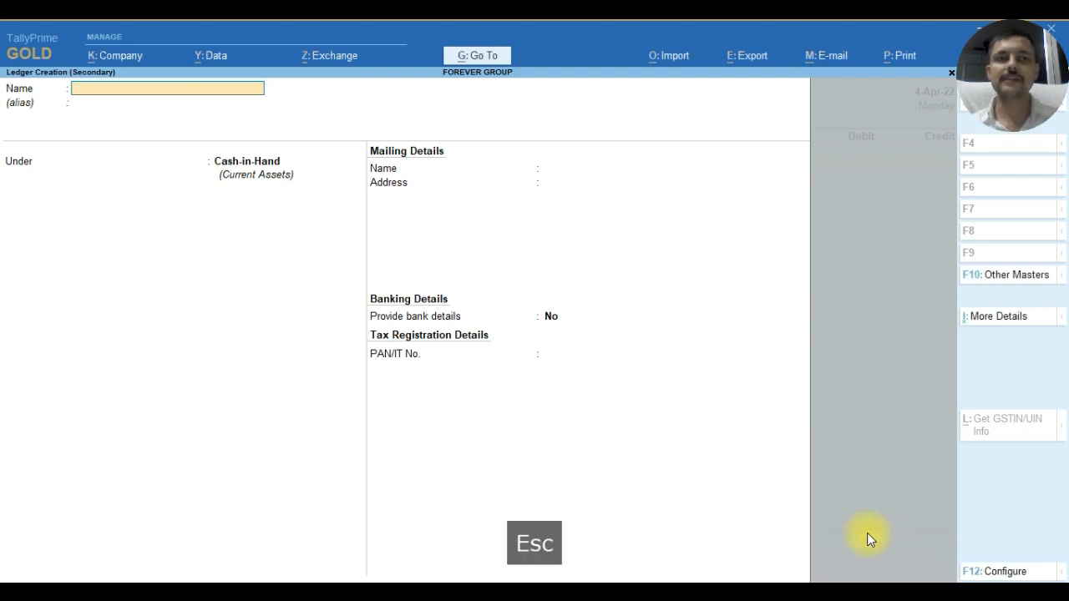
pyautogui.press('Escape')
pyautogui.press('Escape')
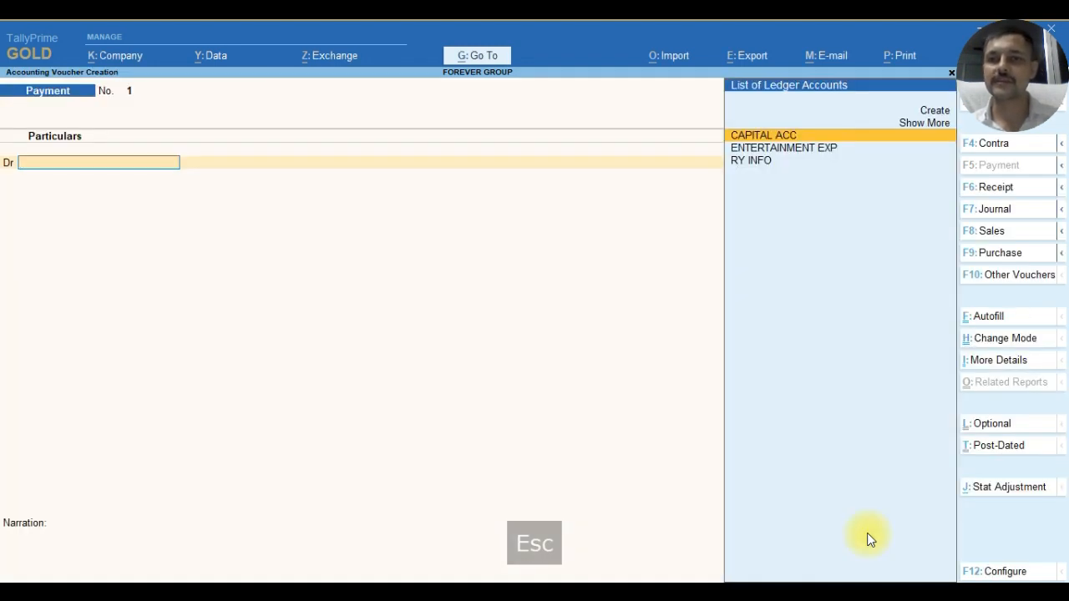
# - Debit the existing ENTERTAINMENT EXP ledger with 5,000 in the payment voucher
pyautogui.press('Right')
pyautogui.press('Down')
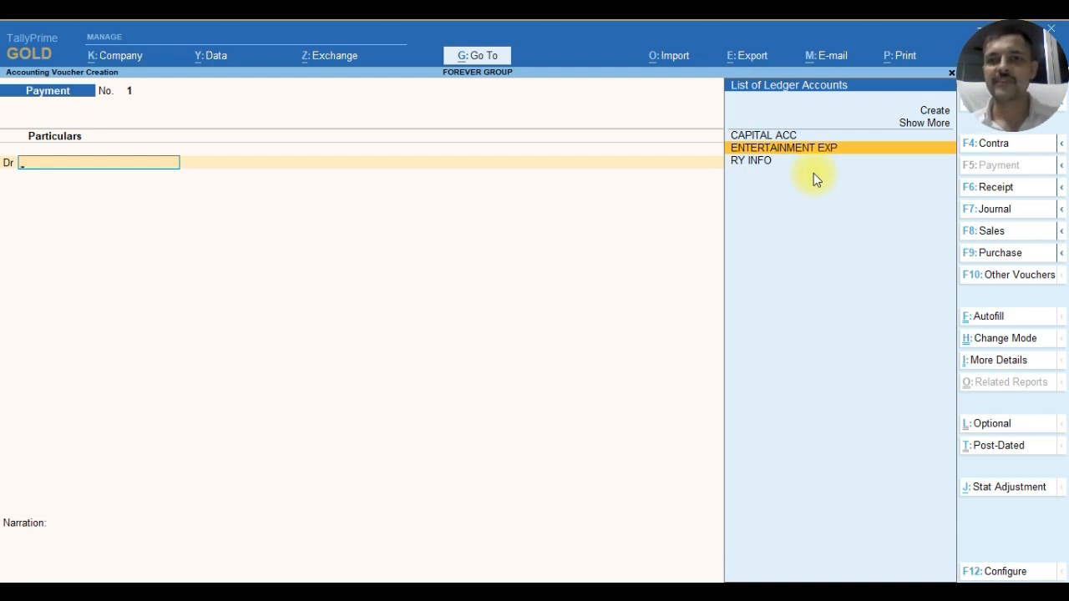
pyautogui.press('Return')
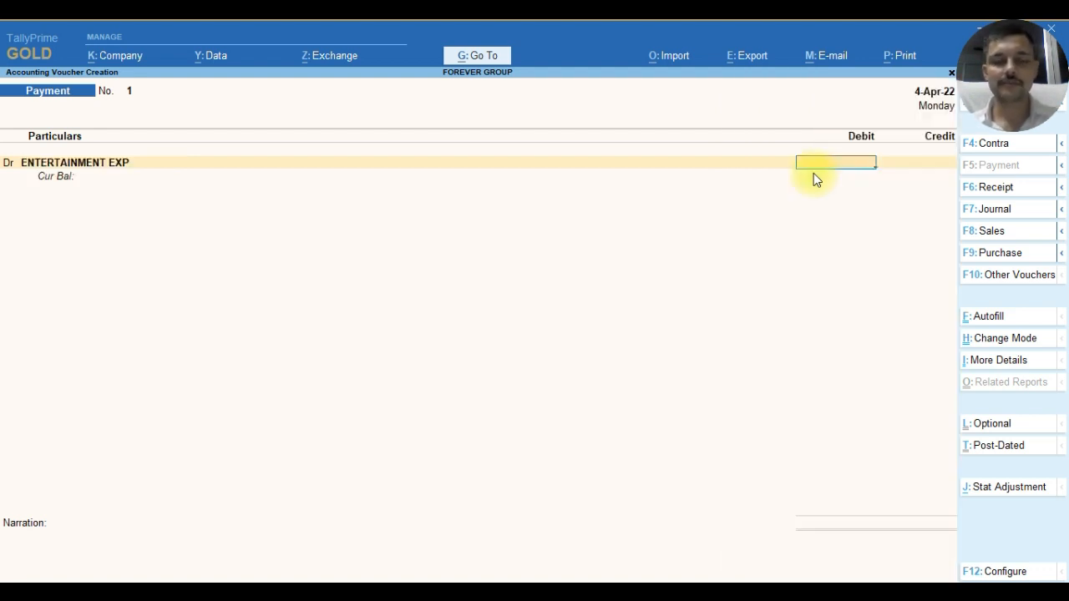
pyautogui.write('5000')
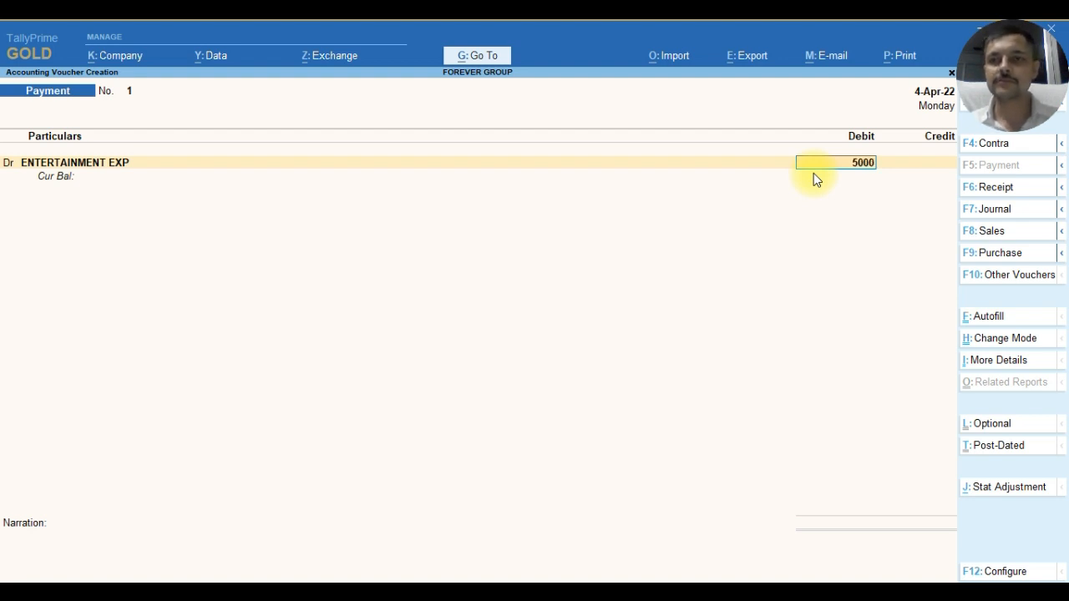
pyautogui.press('Return')
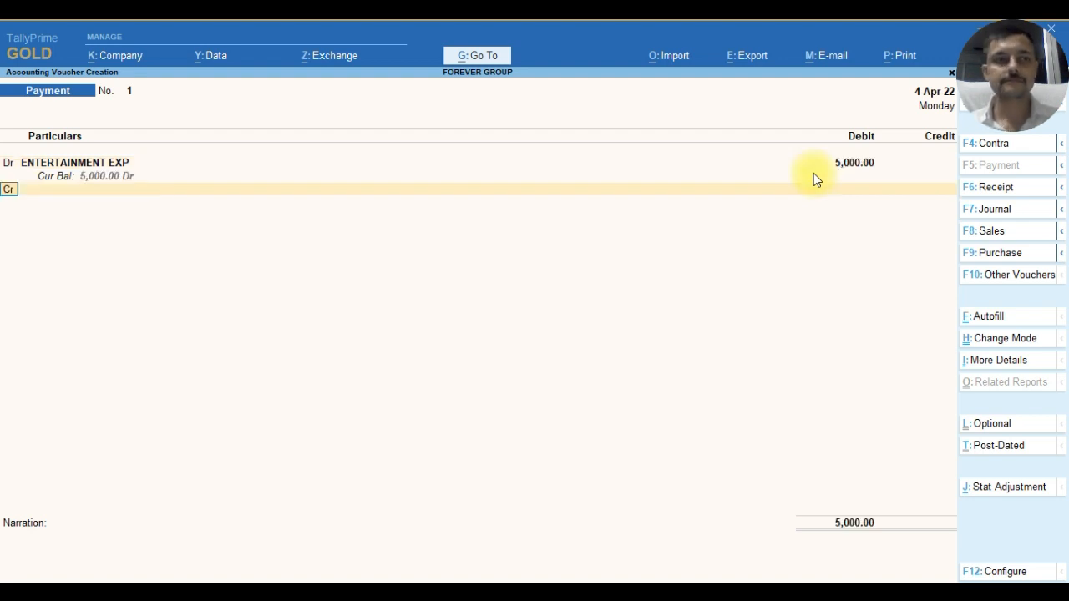
# - Credit SBI CURRENT ACC with 5,000.00 in the payment voucher
pyautogui.press('Return')
pyautogui.write('SBI')
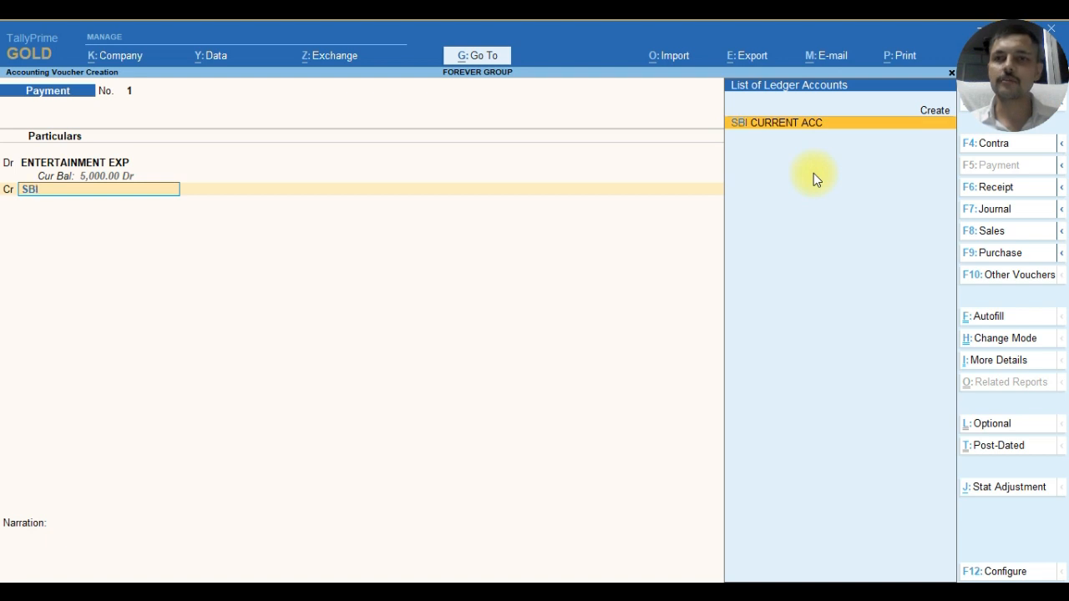
pyautogui.press('Return')
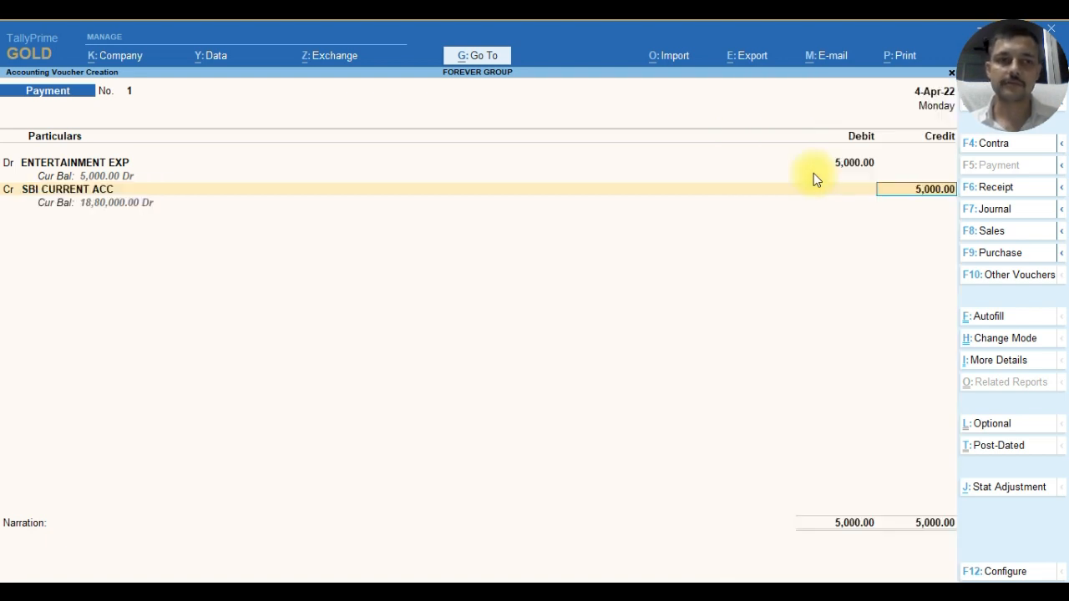
pyautogui.press('Return')
# - Allocate the SBI amount as a Cheque with range Not Applicable, number 987654 and date 4-Apr-22, and save the payment voucher without narration
pyautogui.press('Return')
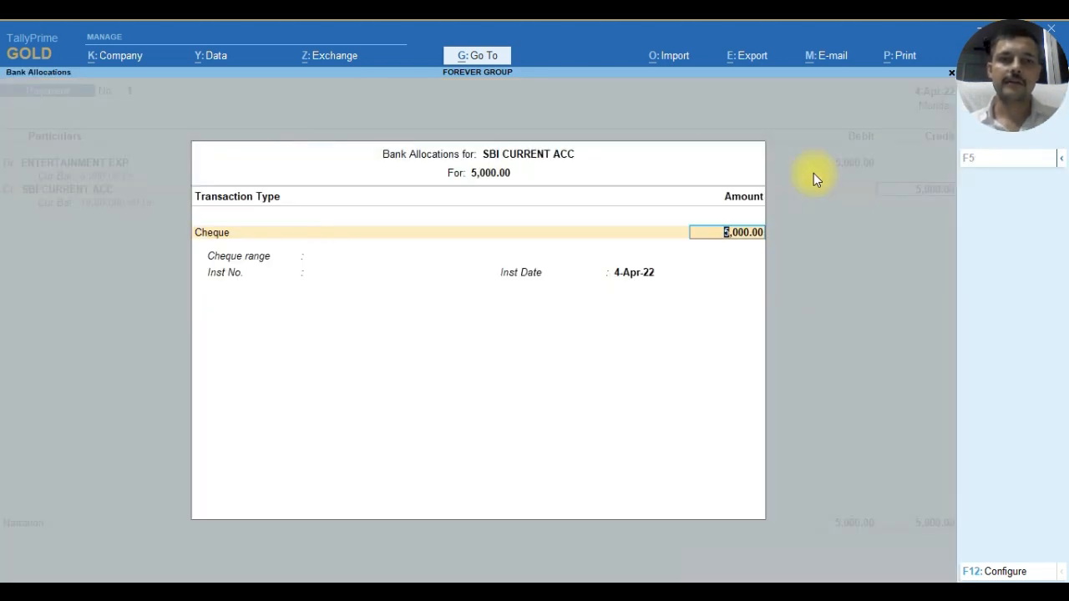
pyautogui.press('Return')
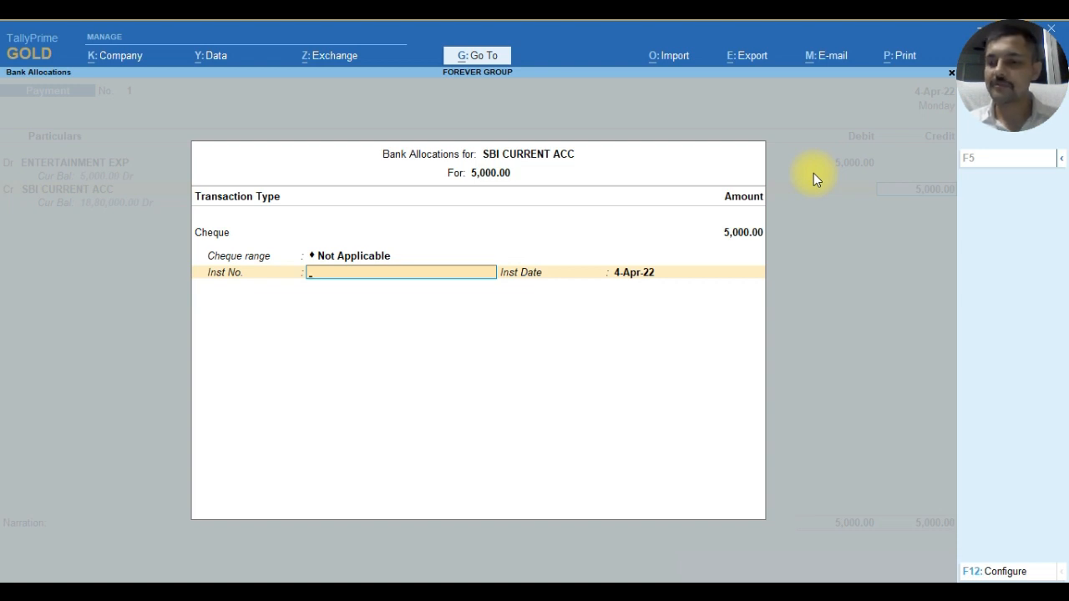
pyautogui.write('987654')
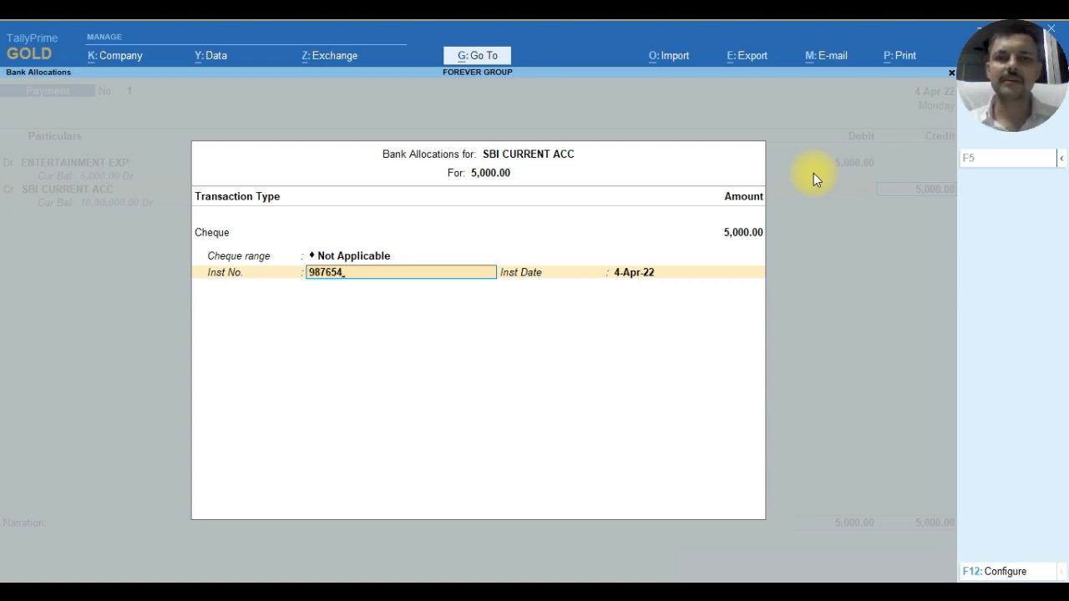
pyautogui.press('Return')
pyautogui.press('Return')
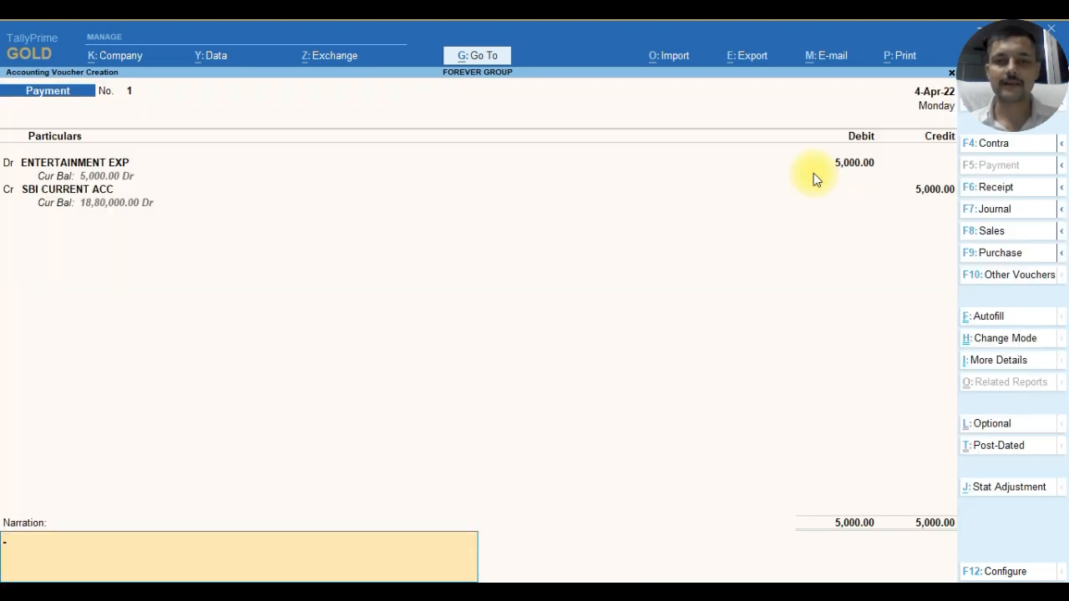
pyautogui.press('Return')
pyautogui.press('Return')
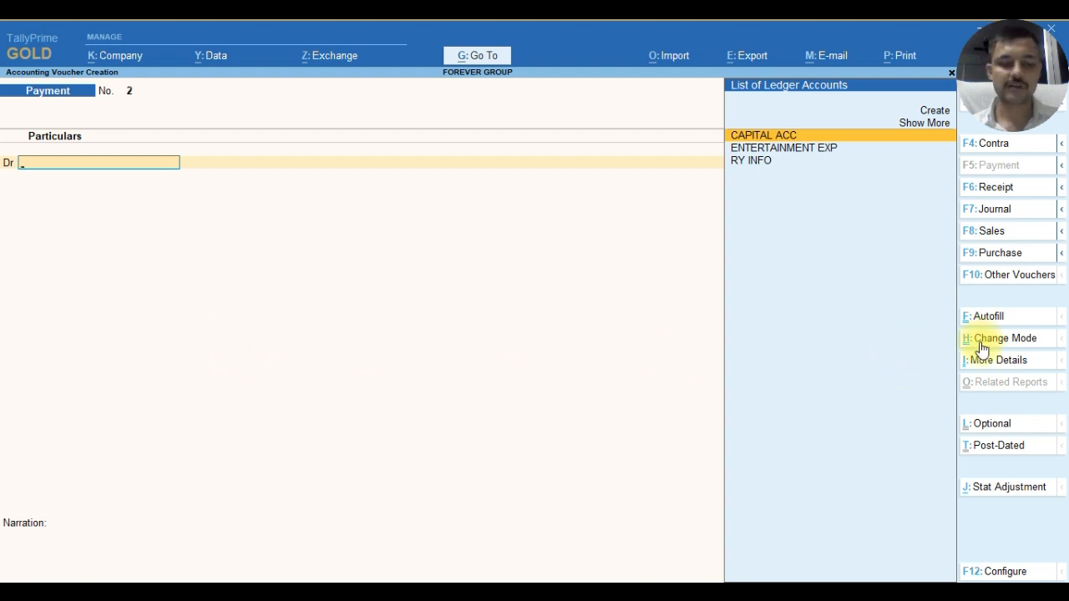
# - Switch the payment voucher to Single Entry mode and set KOTAK BANK ACC as the paying account
pyautogui.hotkey('ctrl', 'h')
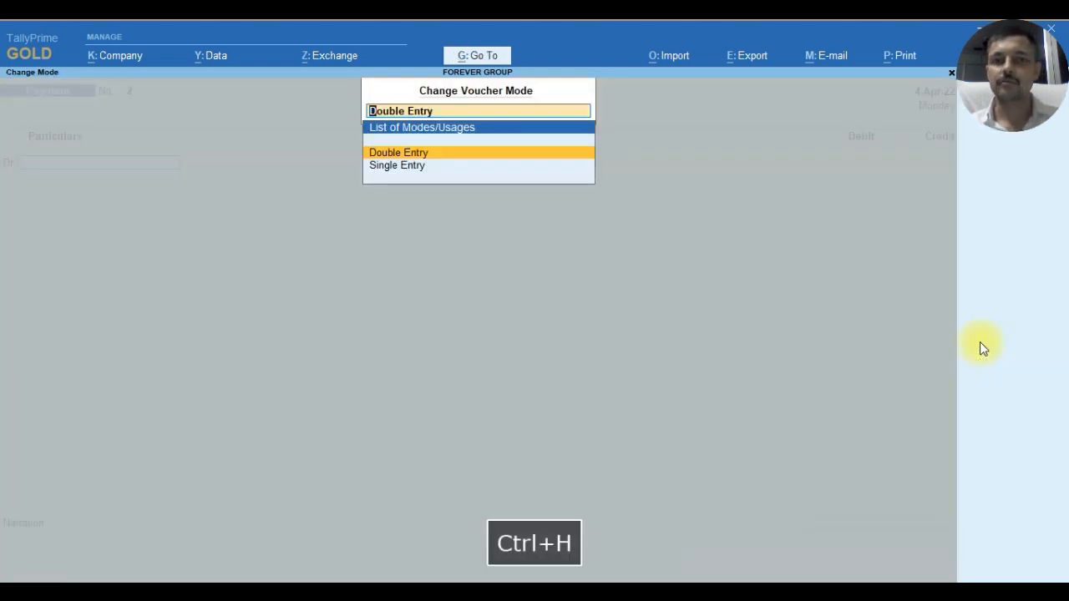
pyautogui.press('Down')
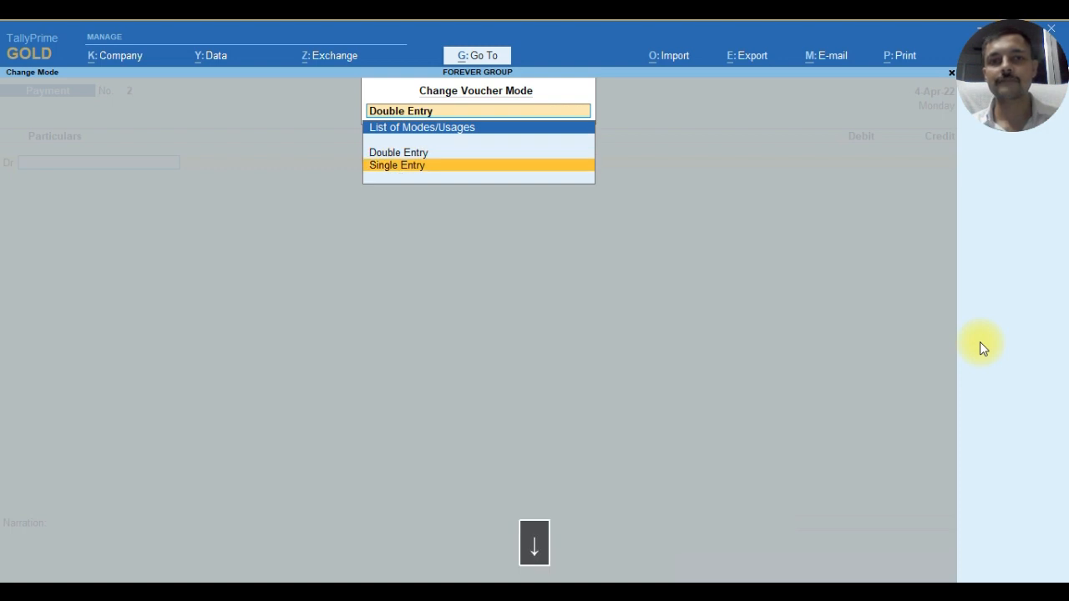
pyautogui.press('Up')
pyautogui.press('Down')
pyautogui.press('Up')
pyautogui.press('Down')
pyautogui.press('Up')
pyautogui.press('Down')
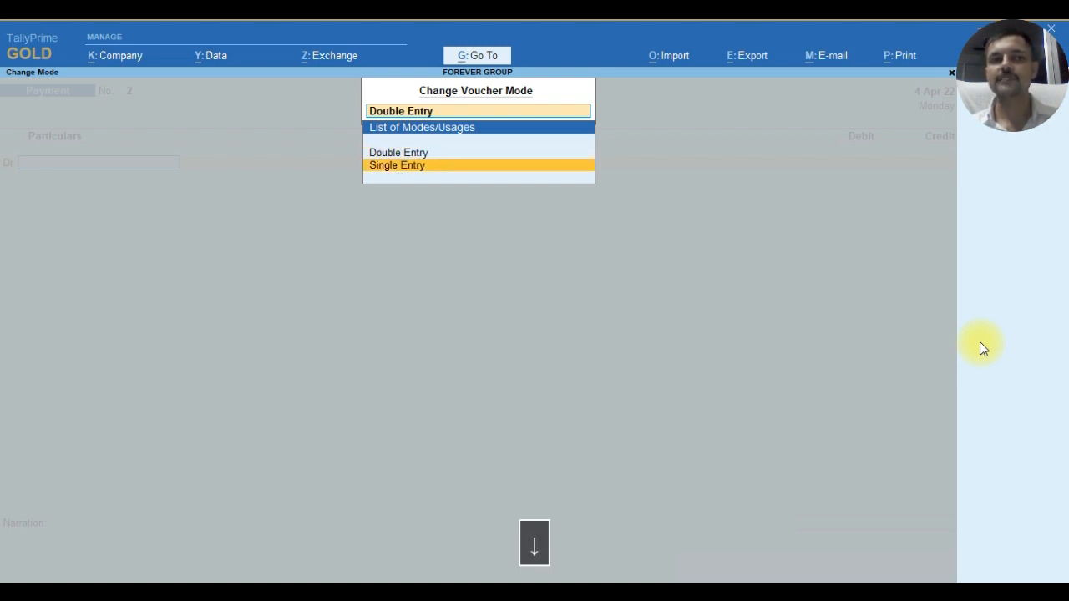
pyautogui.press('Up')
pyautogui.press('Down')
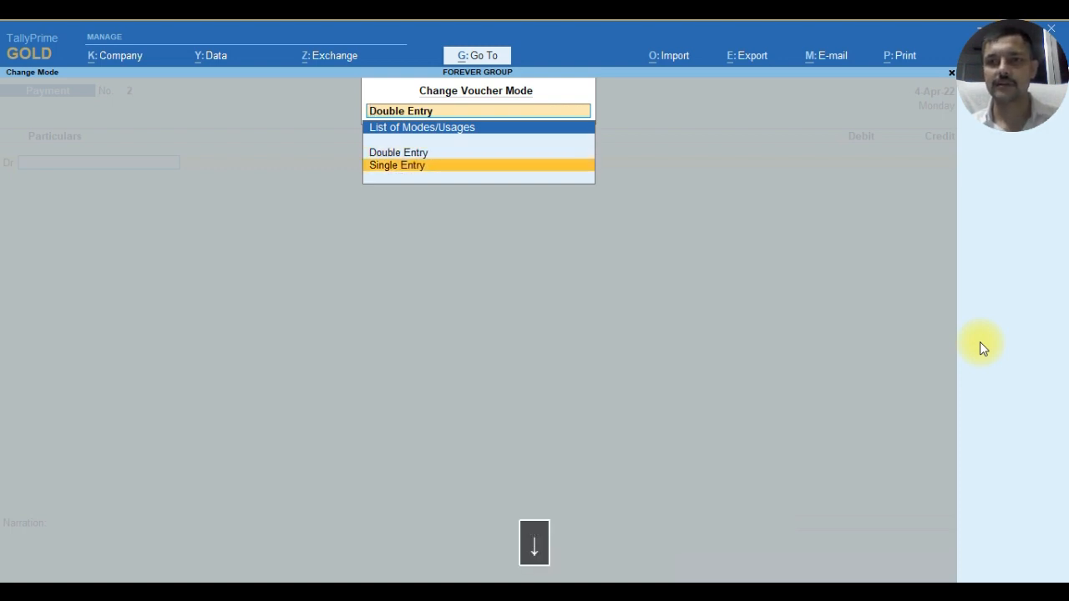
pyautogui.press('Up')
pyautogui.press('Down')
pyautogui.press('Up')
pyautogui.press('Down')
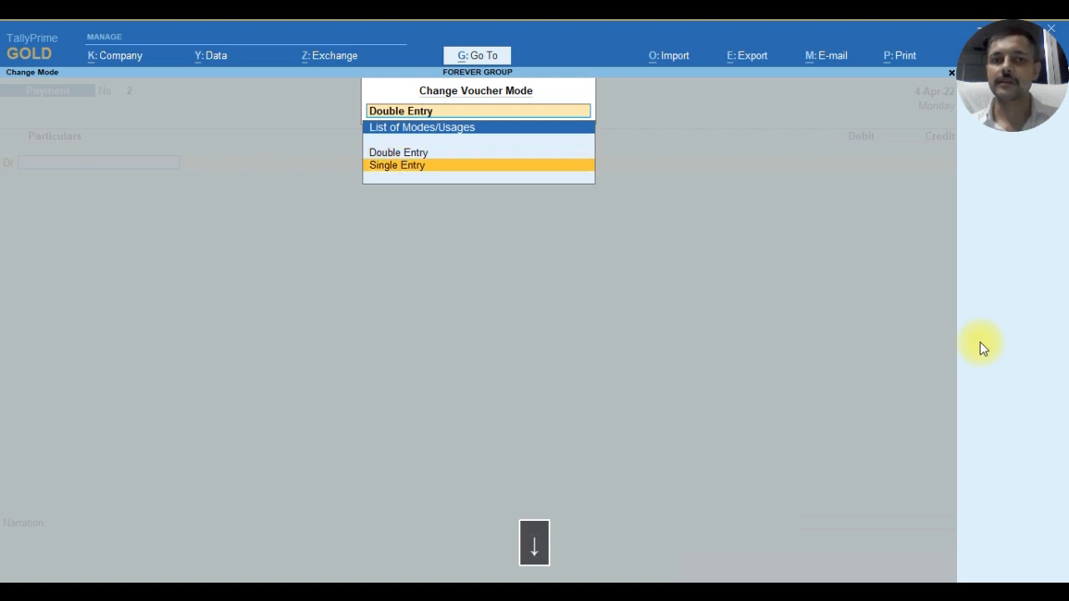
pyautogui.press('Up')
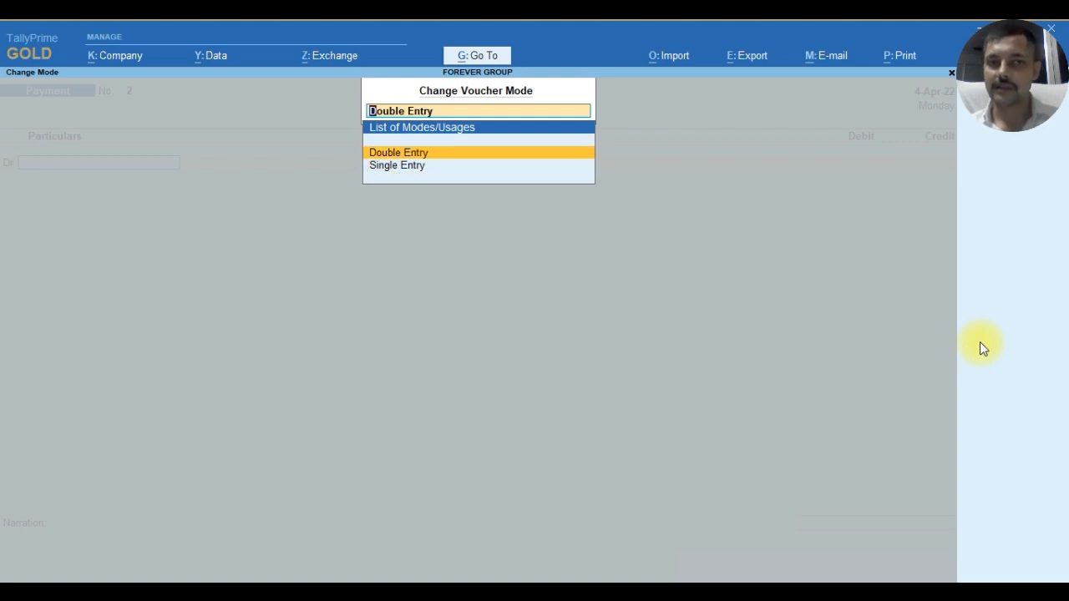
pyautogui.press('Down')
pyautogui.press('Return')
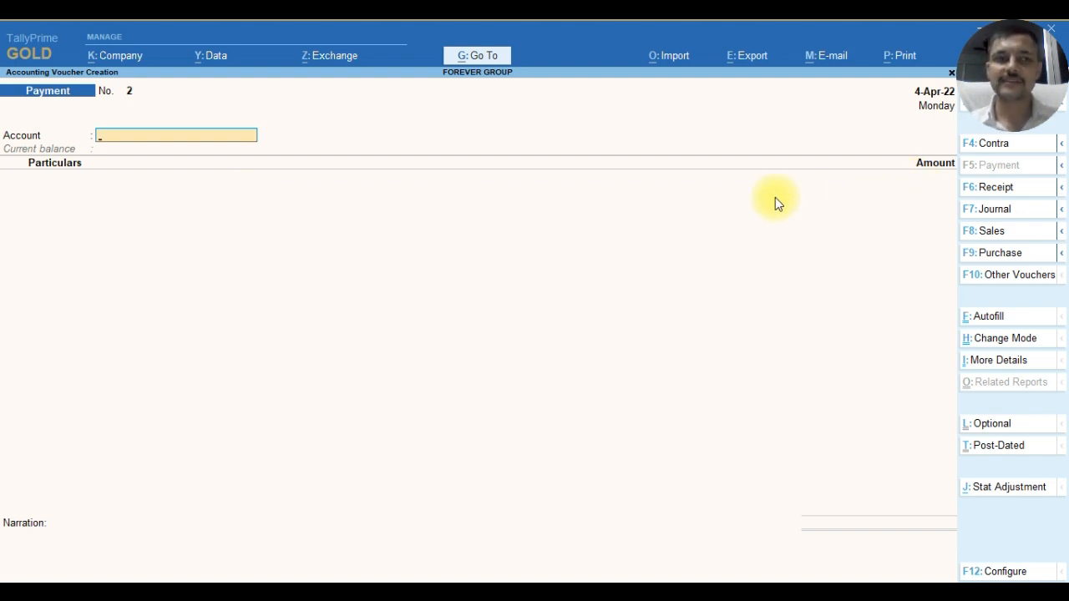
pyautogui.write('K')
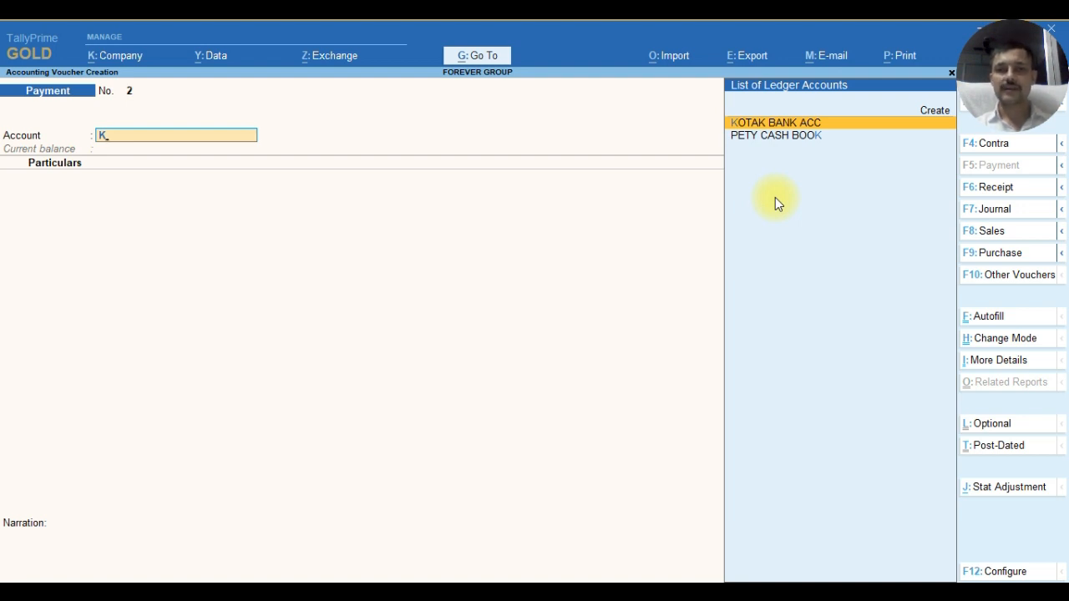
pyautogui.press('Return')
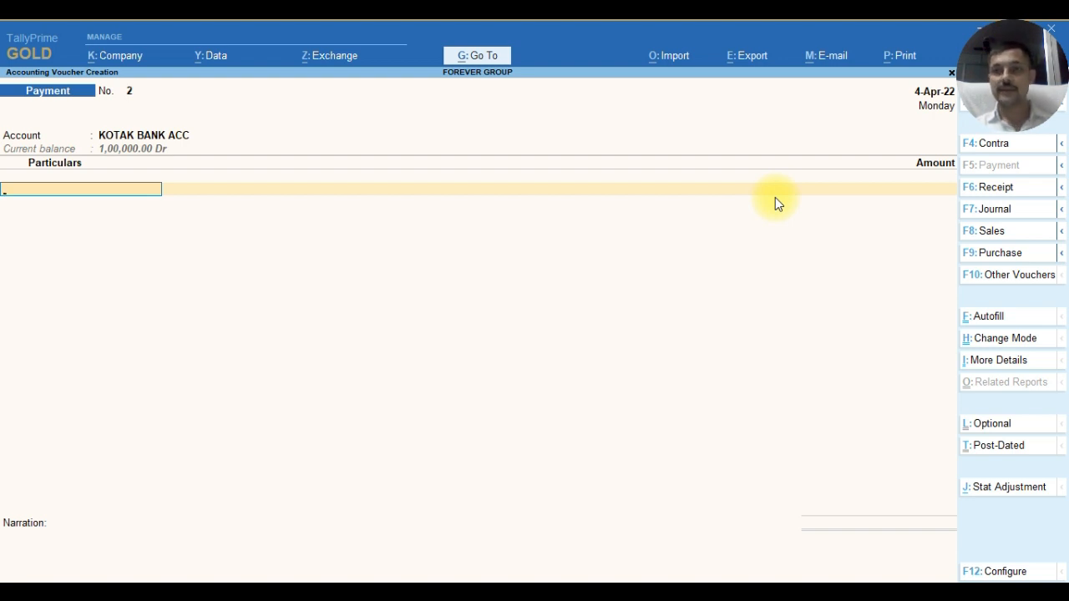
# - Create the ledger TRAVELLING EXP. under Indirect Expenses with ledger type Not Applicable, and enter 7,500 against it in the payment voucher
pyautogui.write('T')
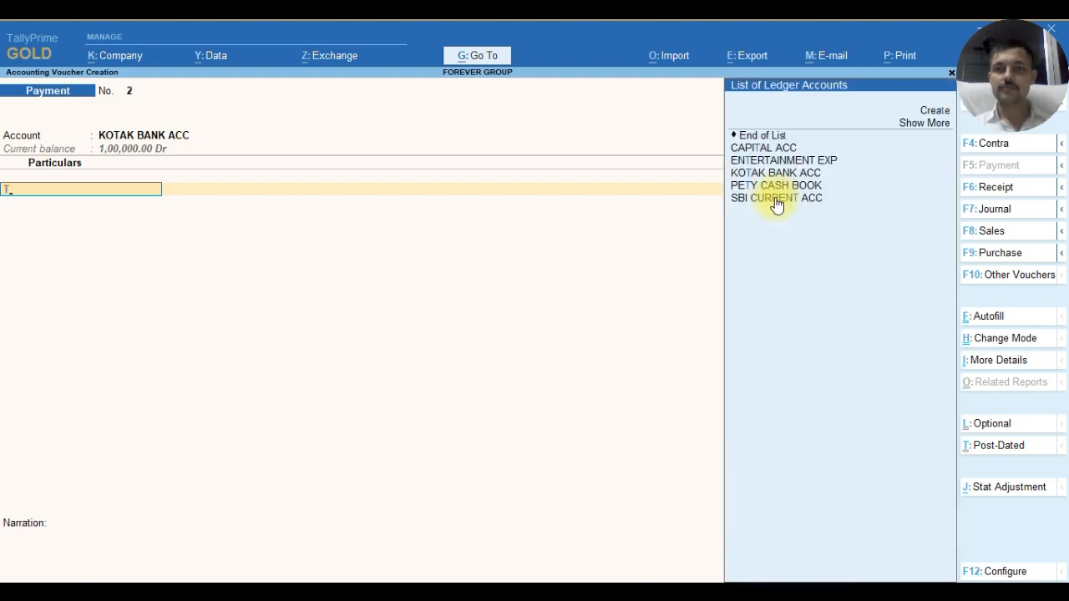
pyautogui.press('Down')
pyautogui.press('Down')
pyautogui.press('Down')
pyautogui.press('Down')
pyautogui.press('Down')
pyautogui.press('Down')
pyautogui.press('Down')
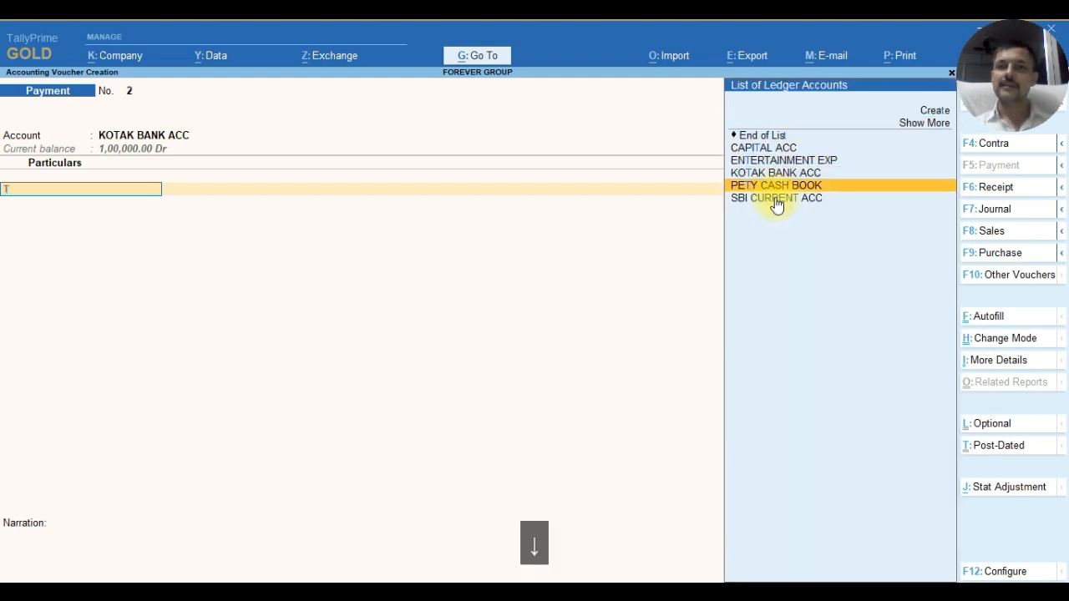
pyautogui.press('Down')
pyautogui.press('Up')
pyautogui.press('Up')
pyautogui.press('Up')
pyautogui.press('Up')
pyautogui.press('Up')
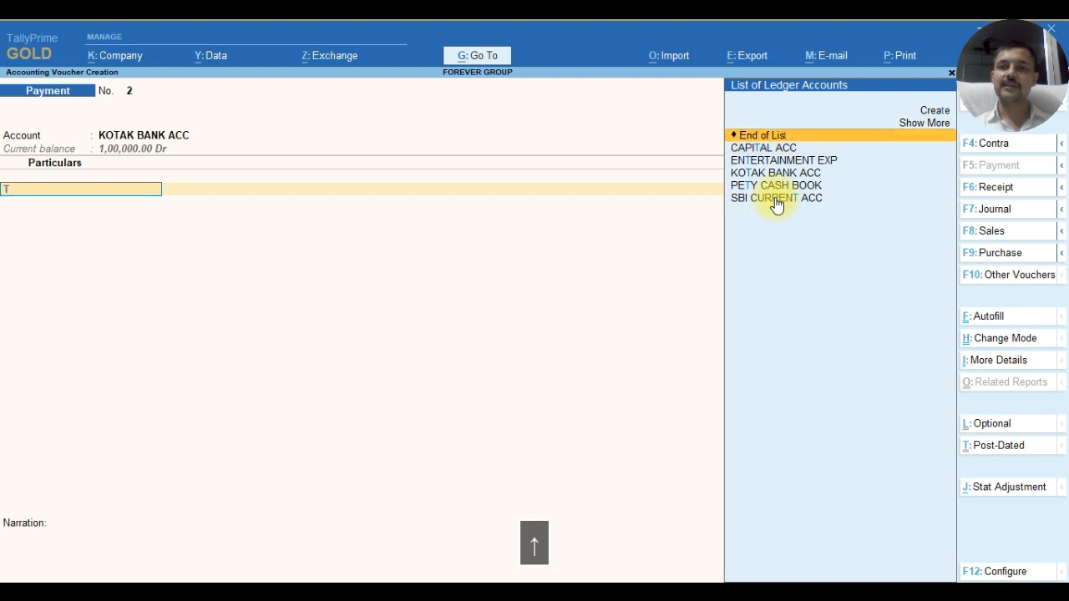
pyautogui.press('Up')
pyautogui.press('Up')
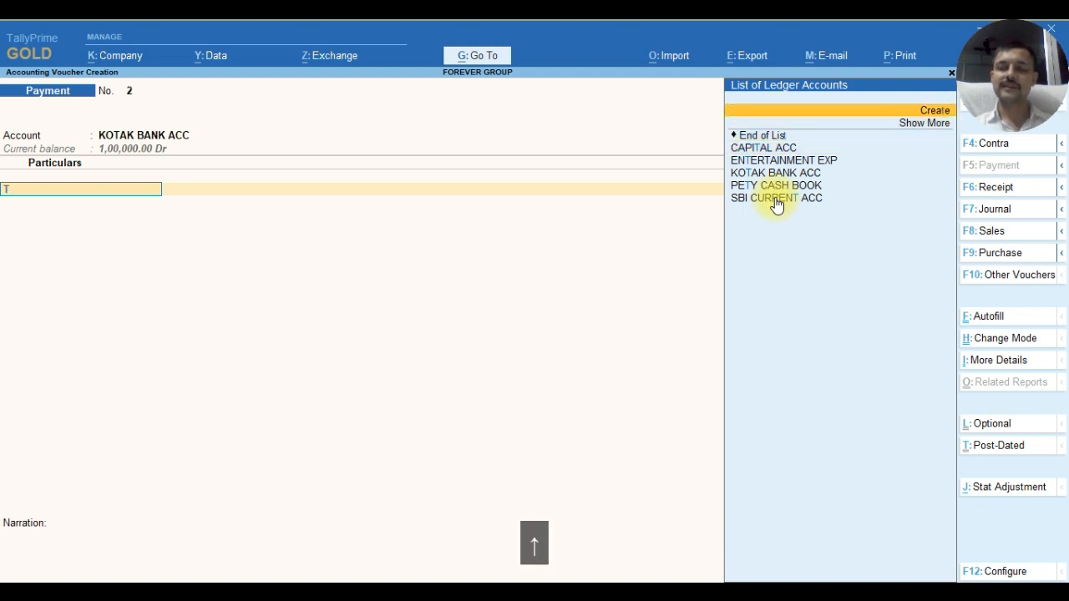
pyautogui.click(775, 198)
pyautogui.press('Return')
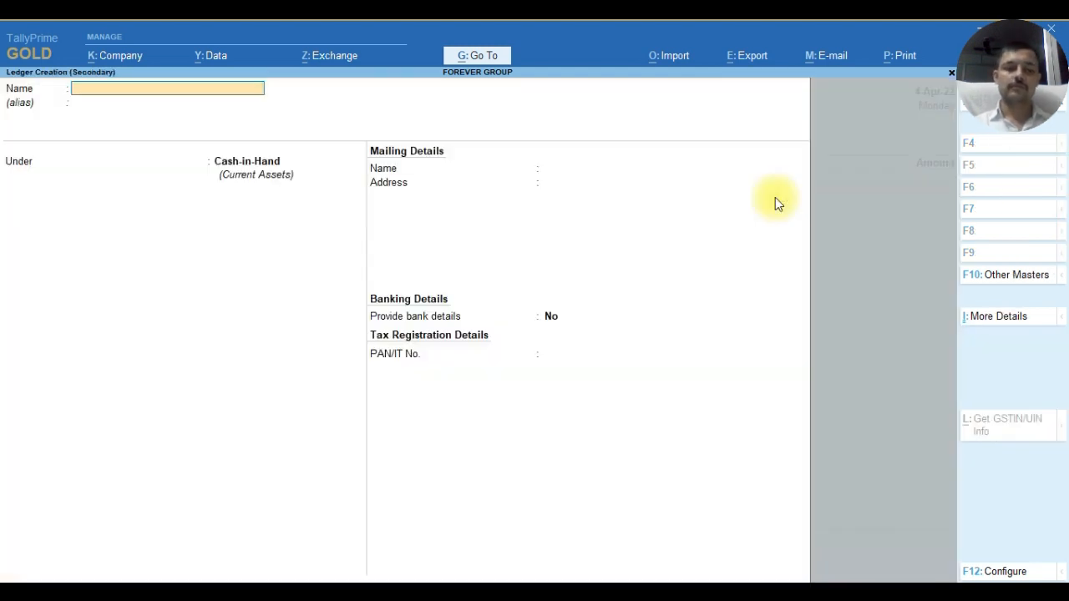
pyautogui.write('TRAVELLING')
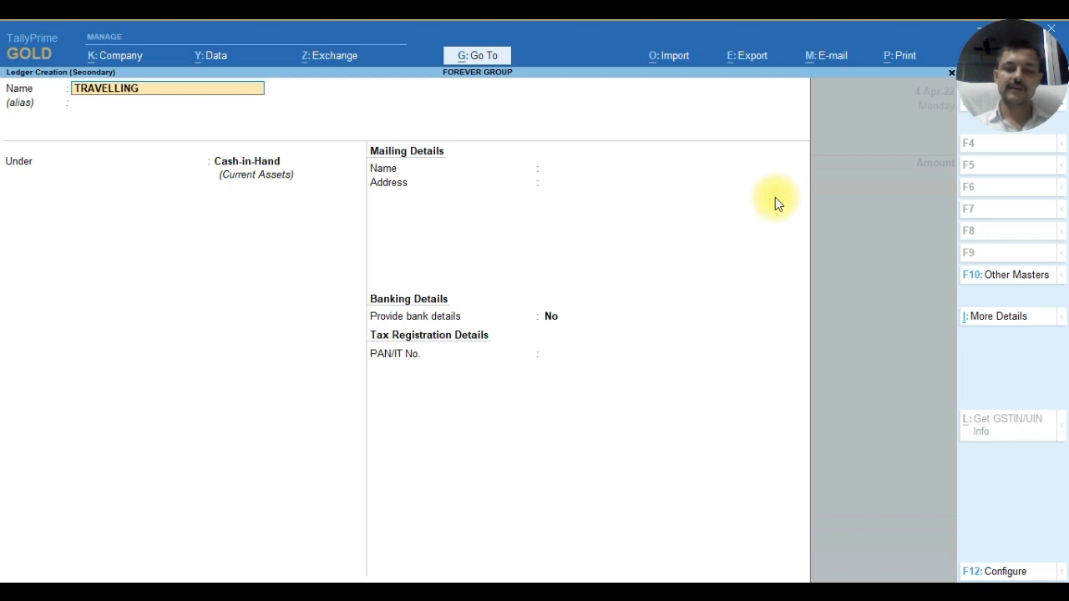
pyautogui.write(' EXP')
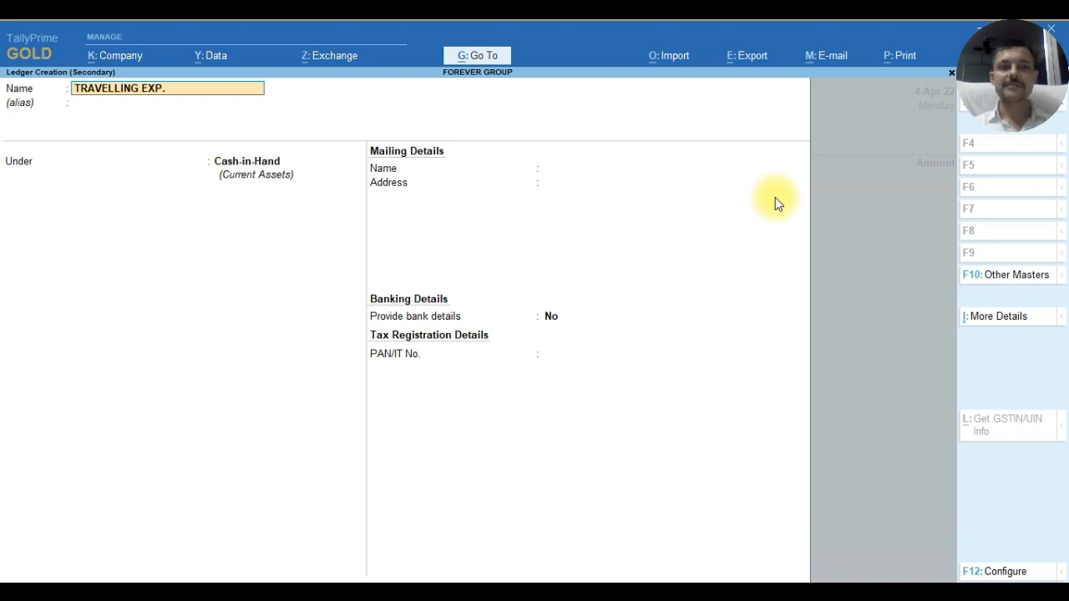
pyautogui.write('.')
pyautogui.press('Return')
pyautogui.press('Return')
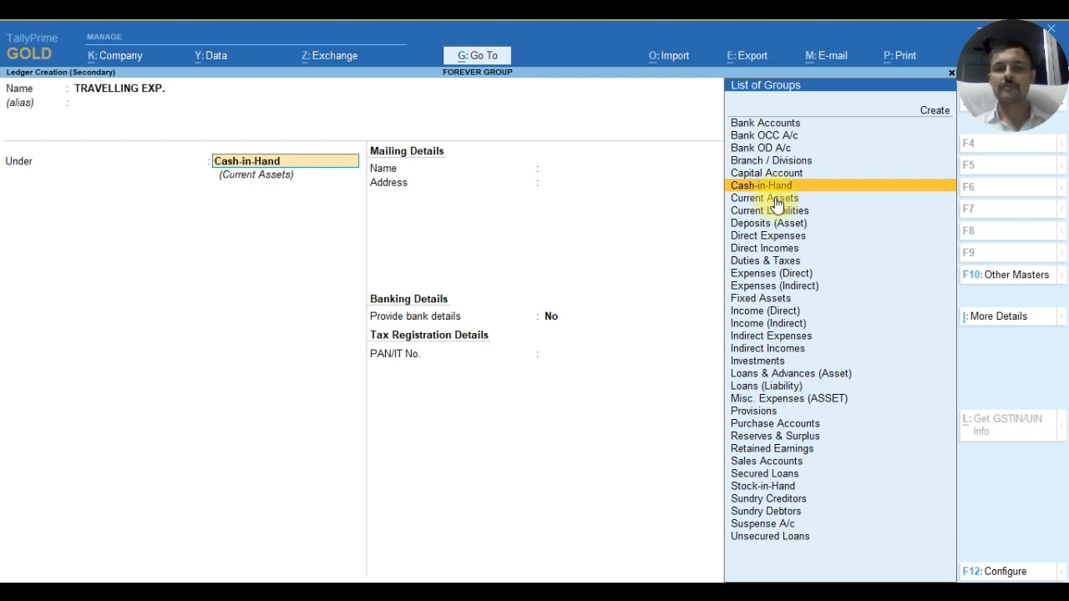
pyautogui.write('IND')
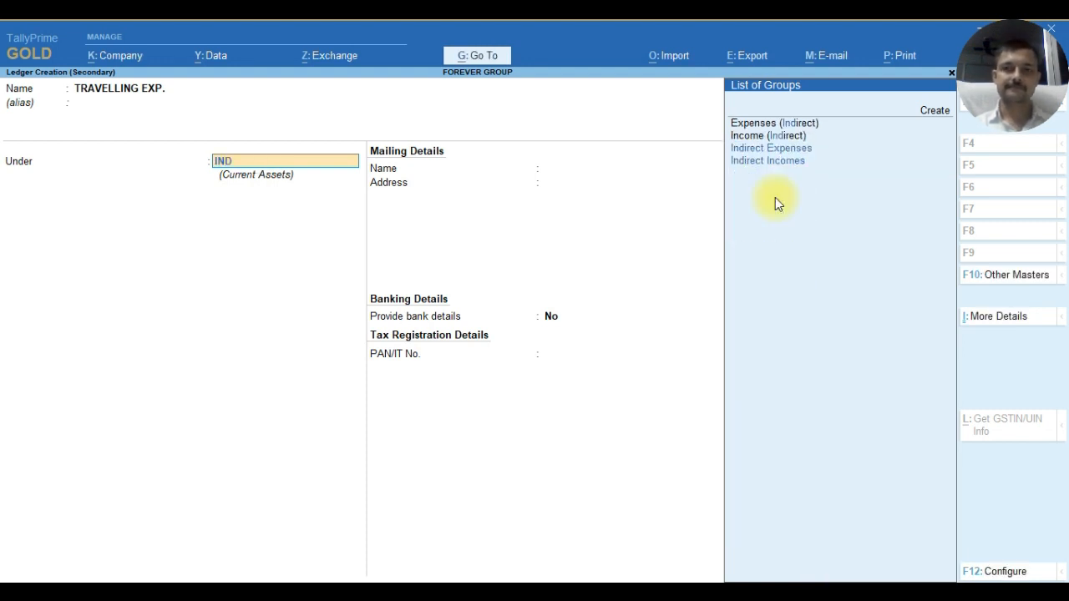
pyautogui.press('Return')
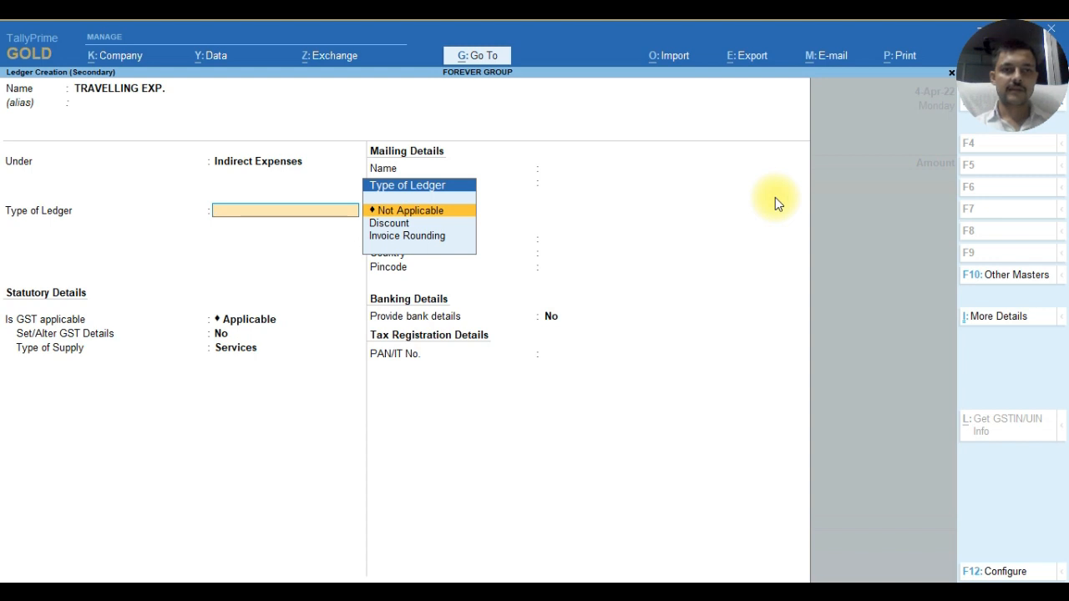
pyautogui.press('Return')
pyautogui.hotkey('ctrl', 'a')
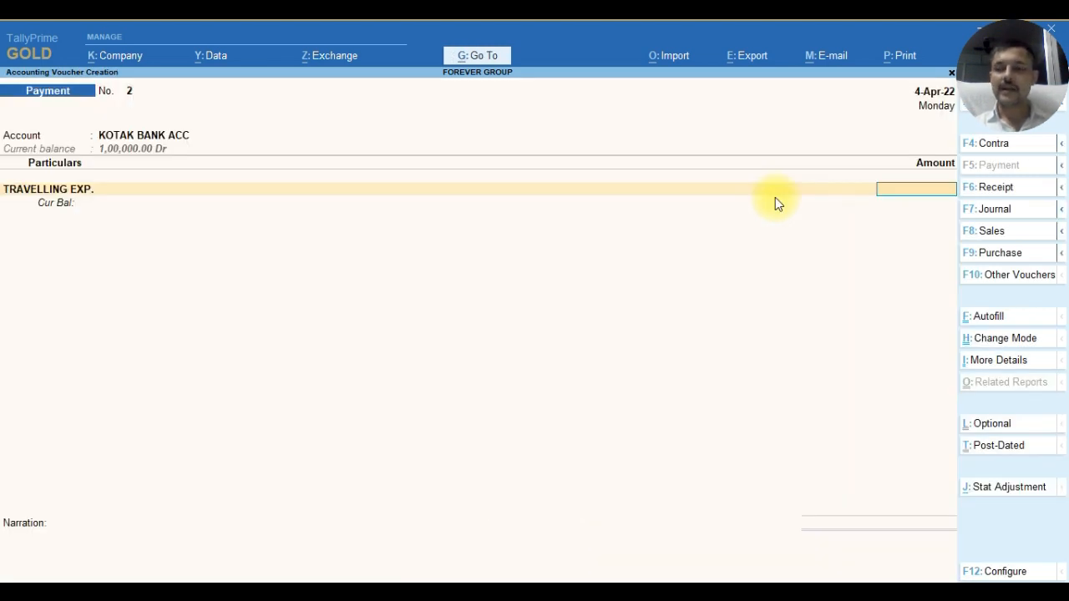
pyautogui.write('7500')
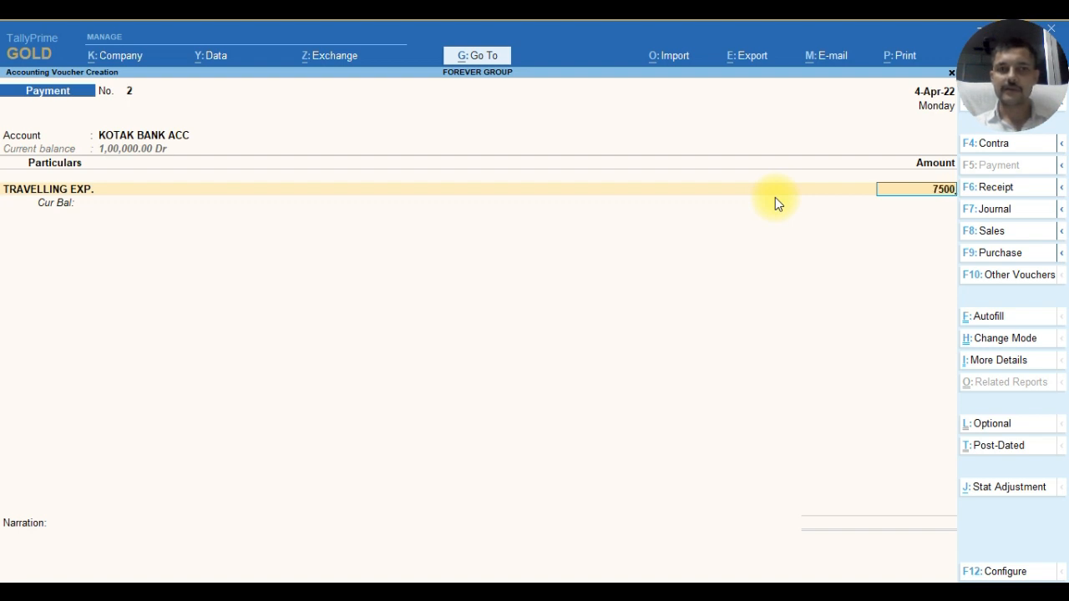
pyautogui.press('Return')
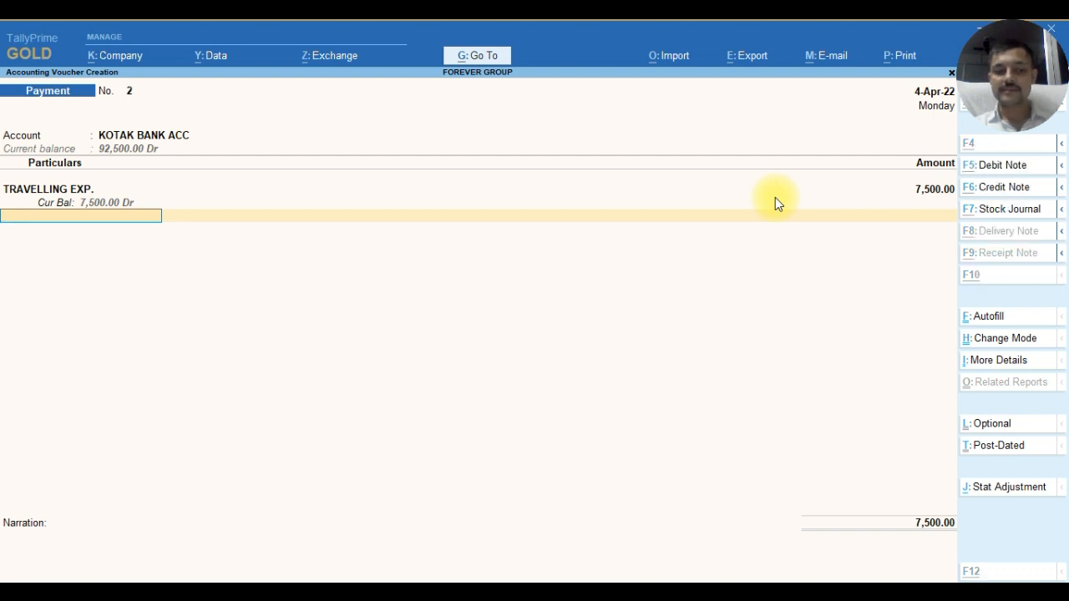
# - Create the ledger LABOUR CHARGES under Direct Expenses and enter 2,500 against it on the payment voucher's second line
pyautogui.hotkey('alt', 'c')
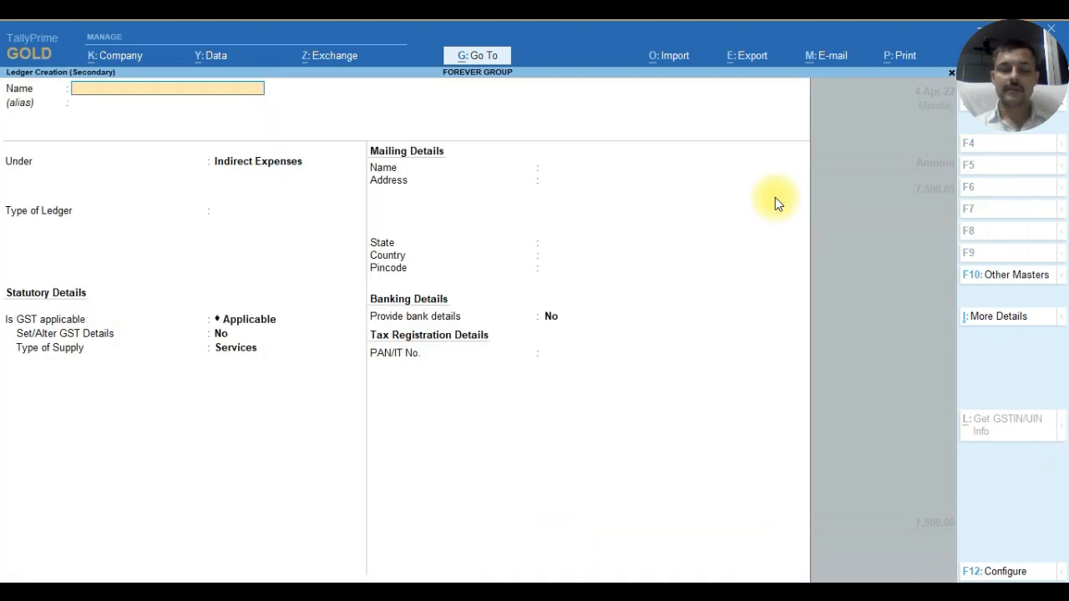
pyautogui.write('L')
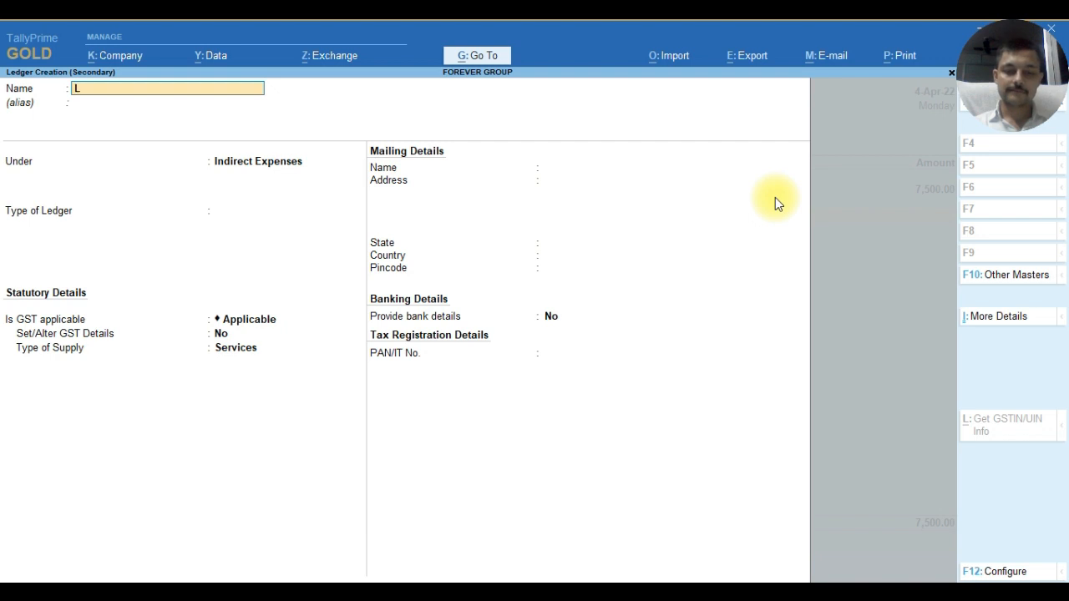
pyautogui.write('ABOUR C')
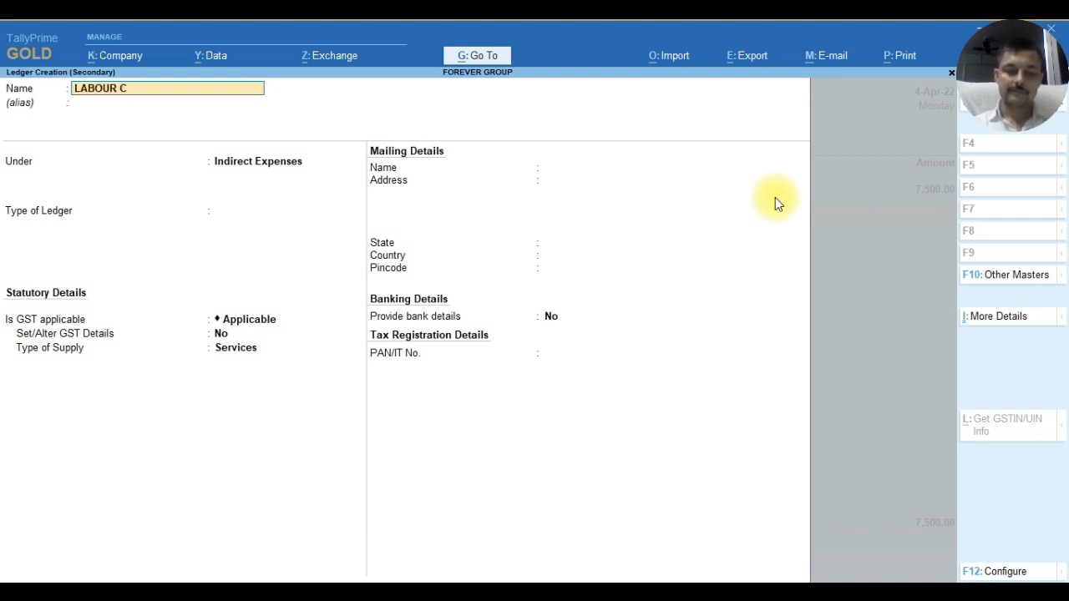
pyautogui.write('HARGES')
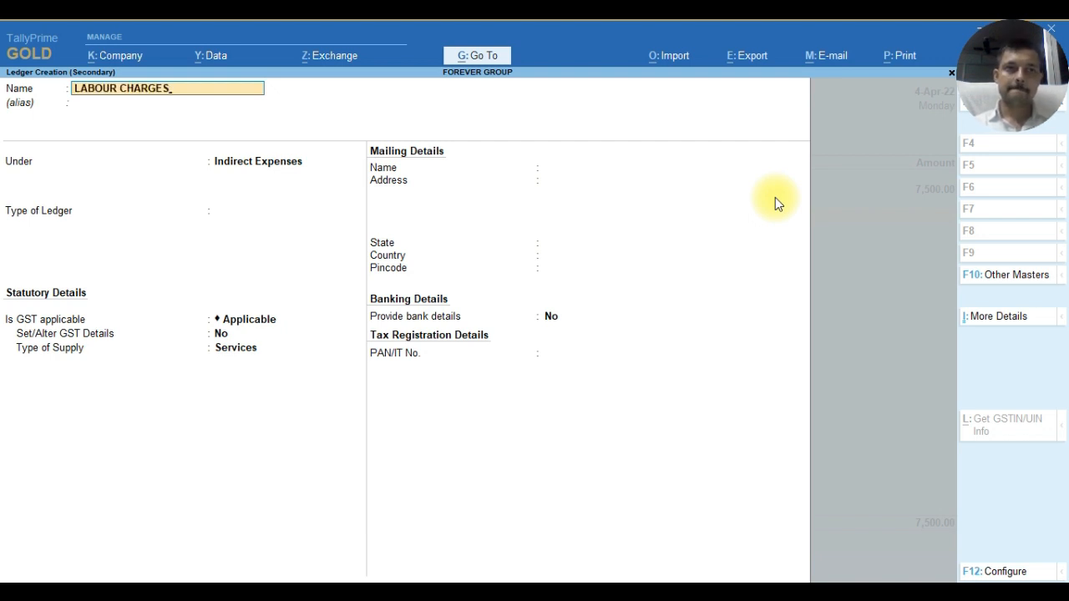
pyautogui.press('Return')
pyautogui.press('Return')
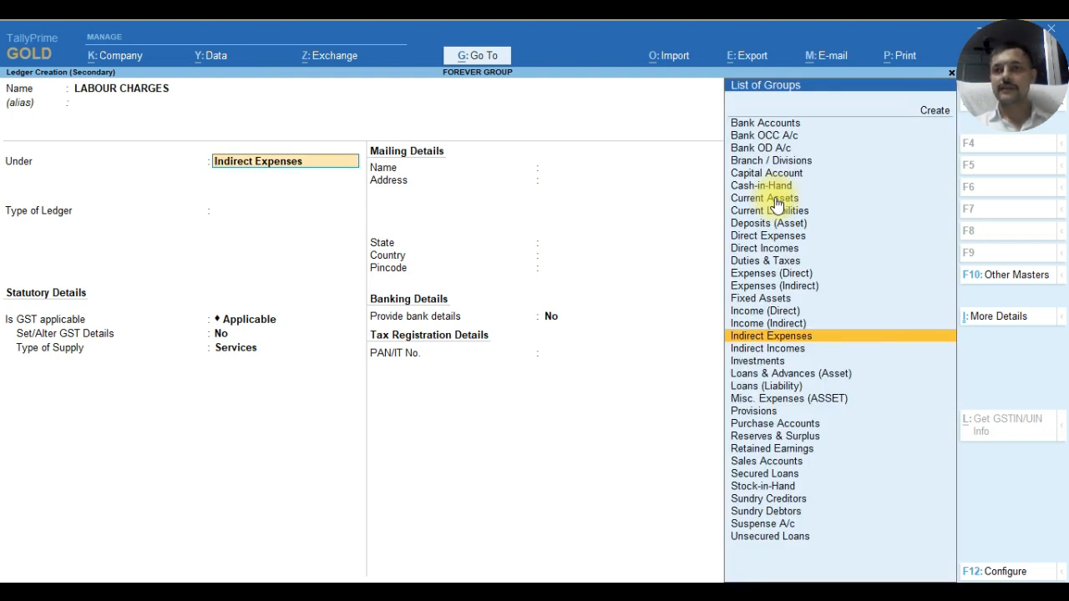
pyautogui.write('D')
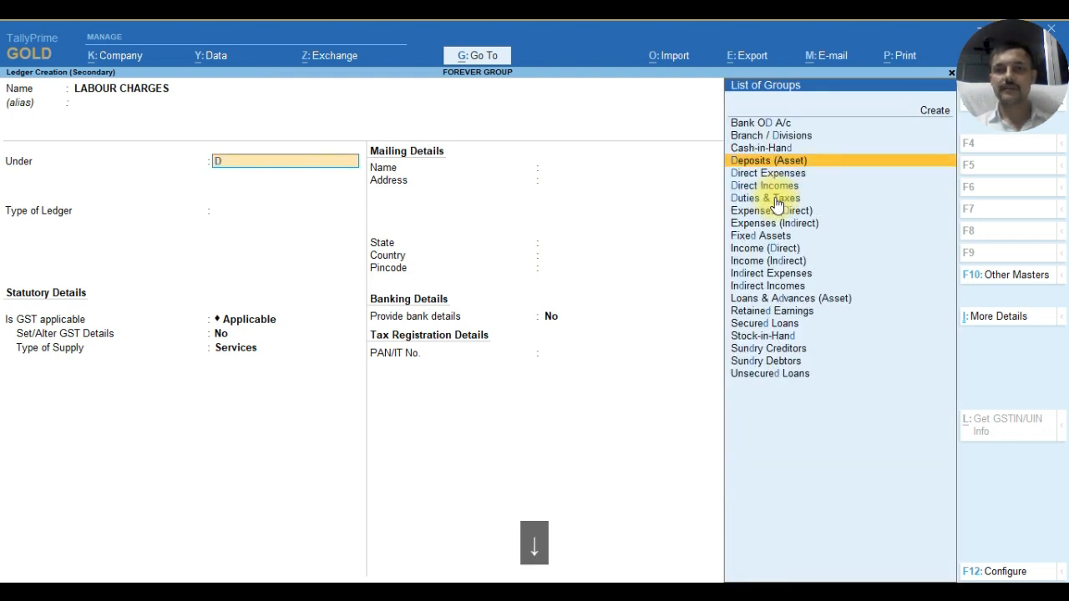
pyautogui.press('Down')
pyautogui.press('Return')
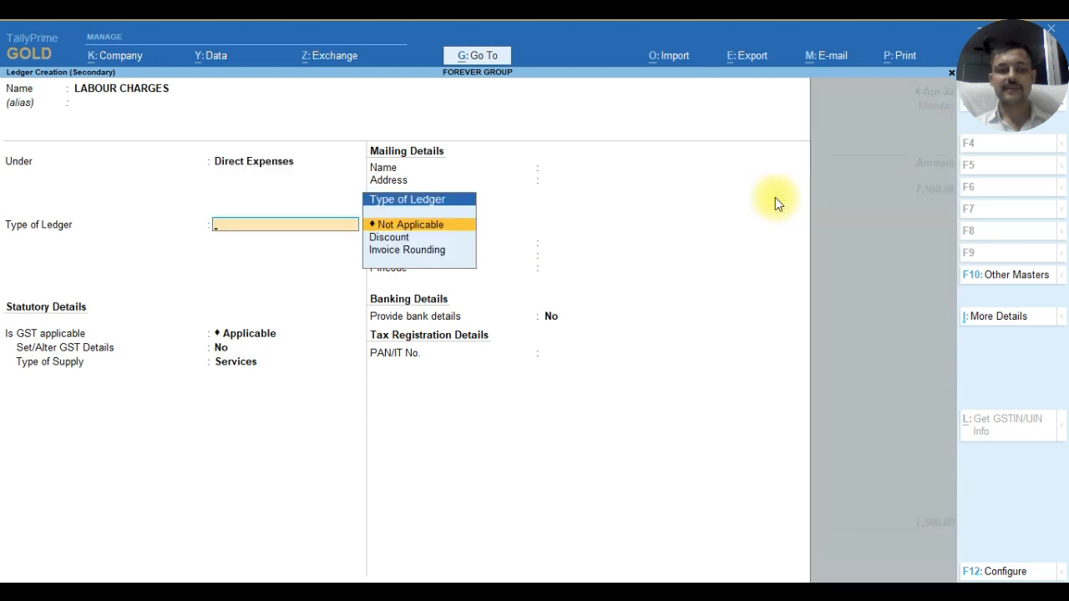
pyautogui.hotkey('ctrl', 'a')
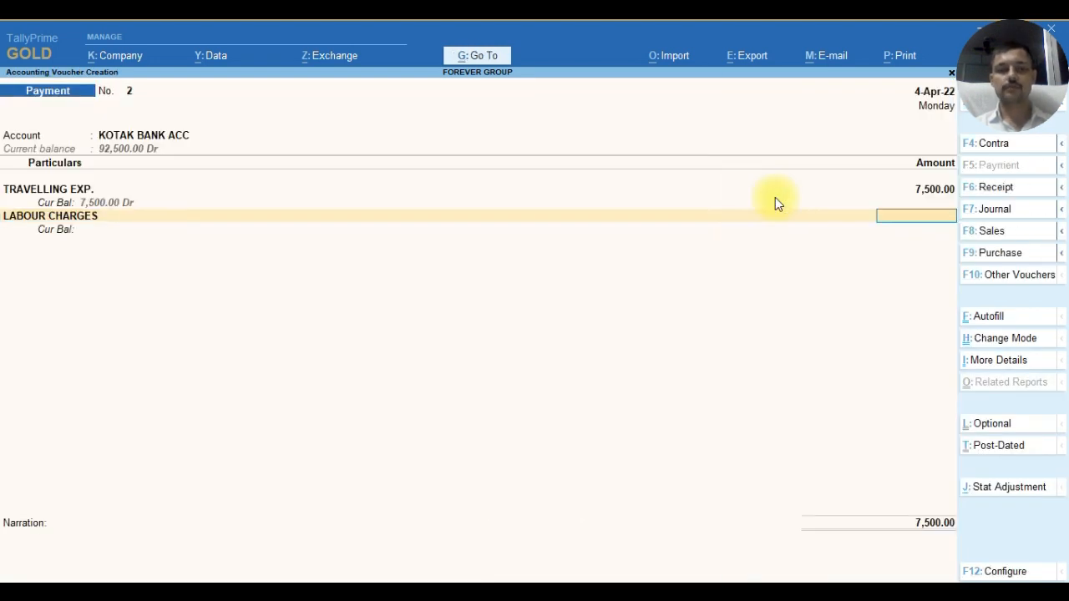
pyautogui.write('2500')
pyautogui.press('Return')
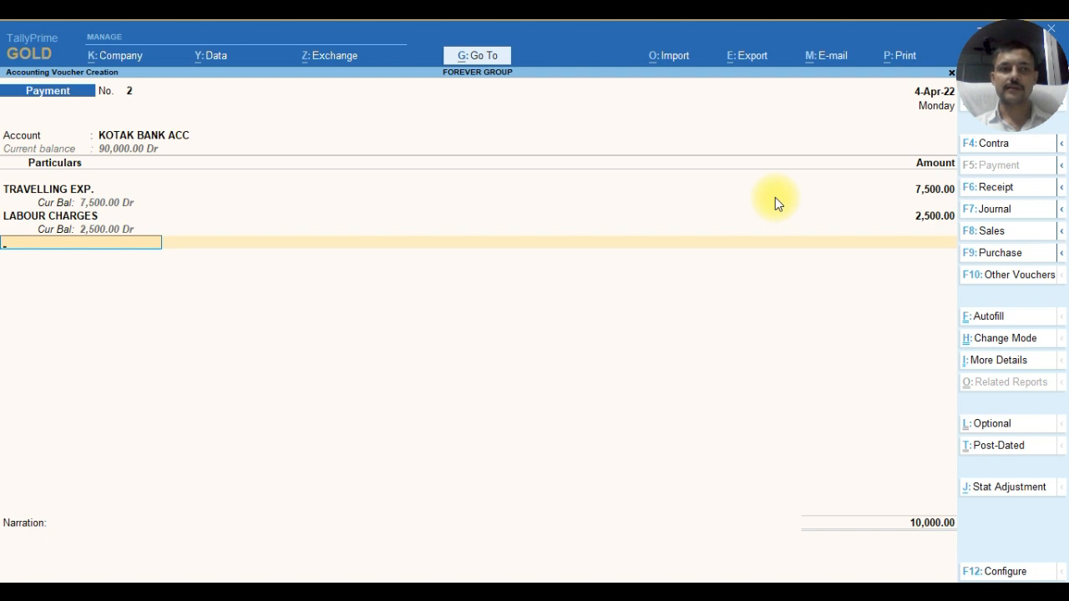
# - Allocate the KOTAK BANK ACC payment for TRAVELLING EXP. as a Cheque with range Not Applicable, number 512101 and date 4-Apr-22
pyautogui.press('Return')
pyautogui.press('Return')
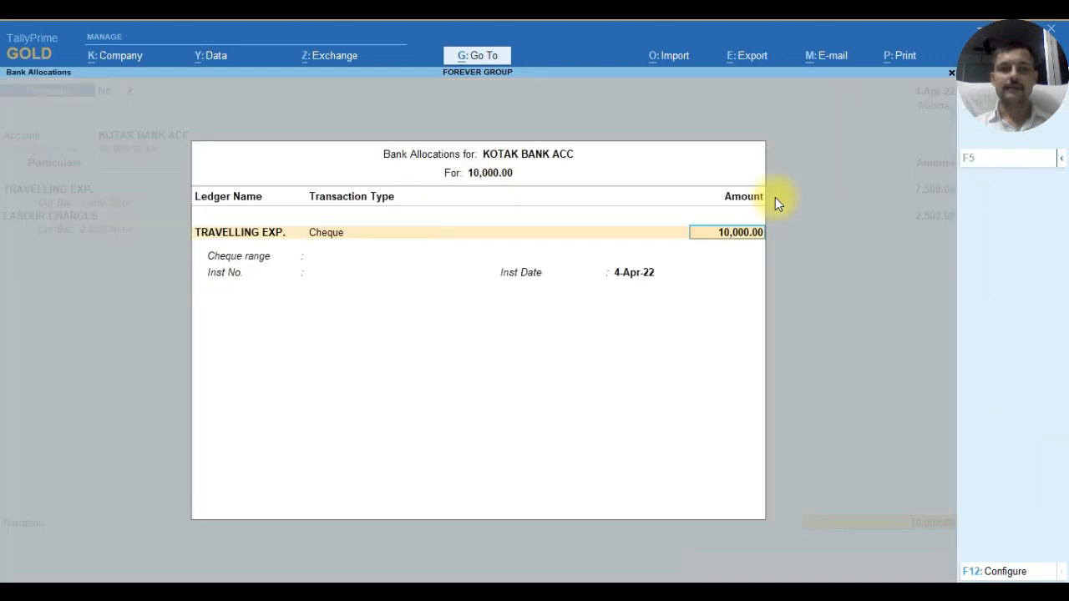
pyautogui.press('Return')
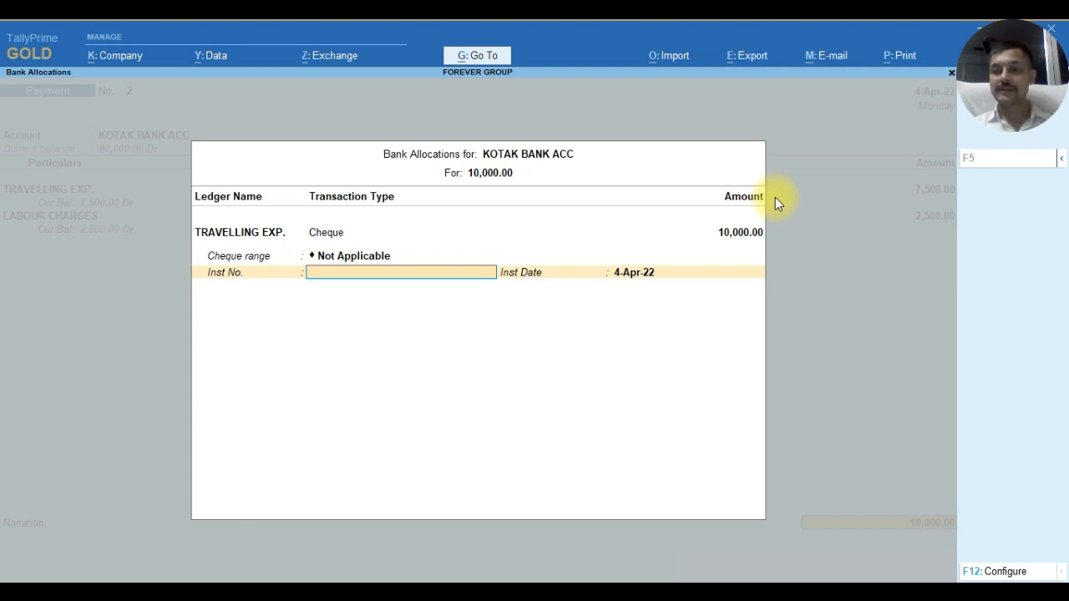
pyautogui.write('51')
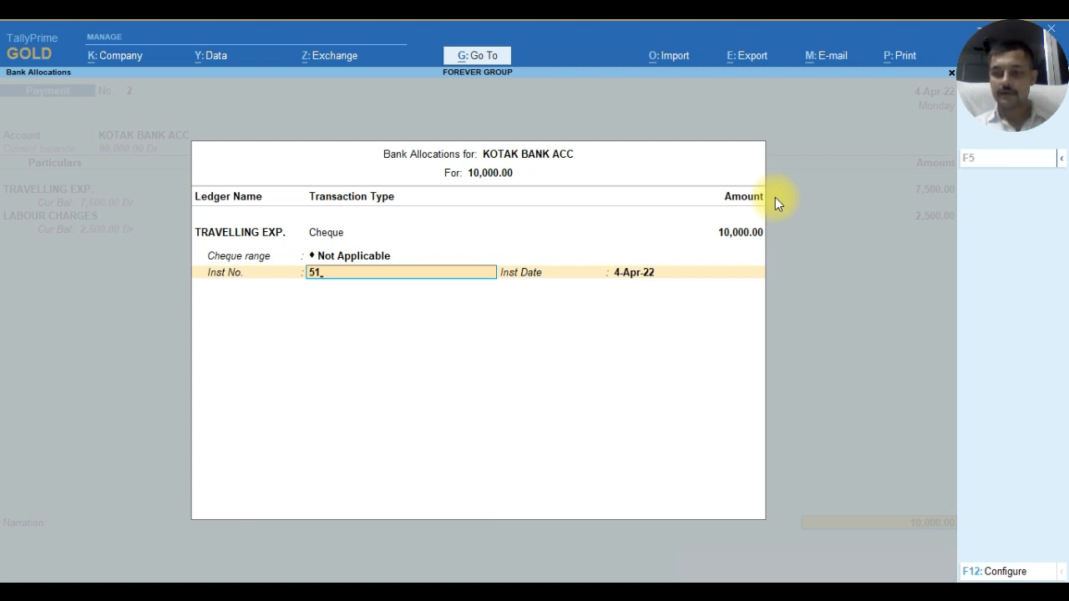
pyautogui.write('21')
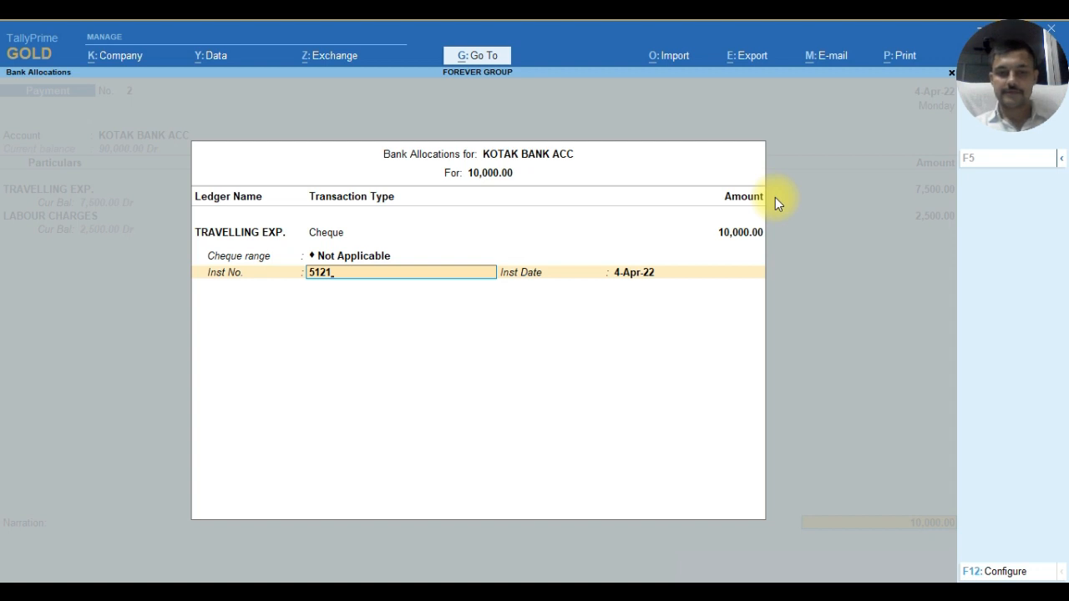
pyautogui.write('01')
pyautogui.press('Return')
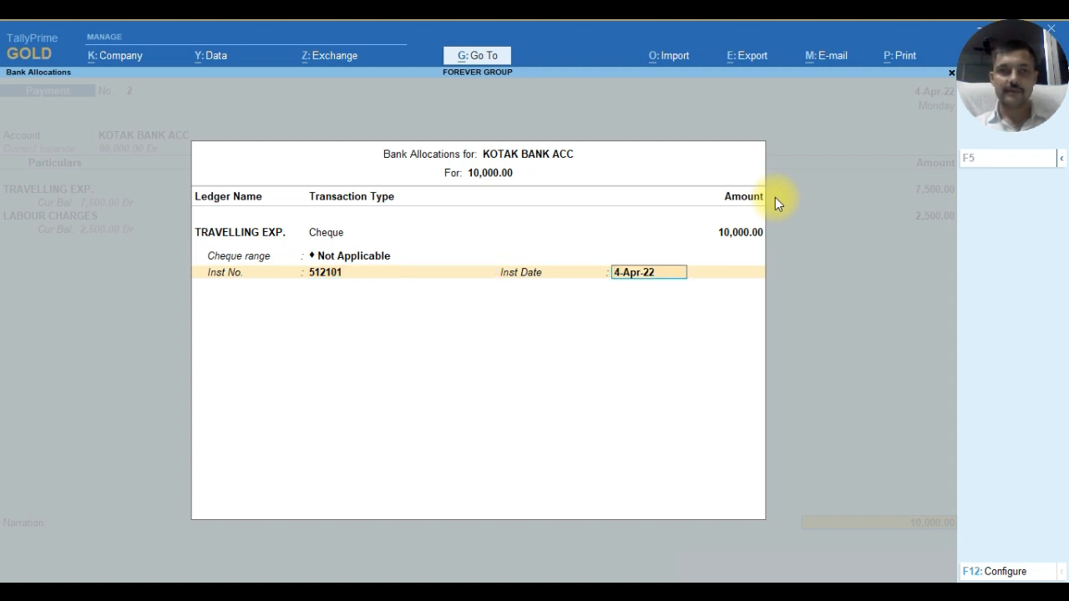
pyautogui.press('Return')
# - Set the TRAVELLING EXP. cheque amount to 7,500 and keep the remaining 2,500 as a second Cheque allocation with range Not Applicable
pyautogui.press('Return')
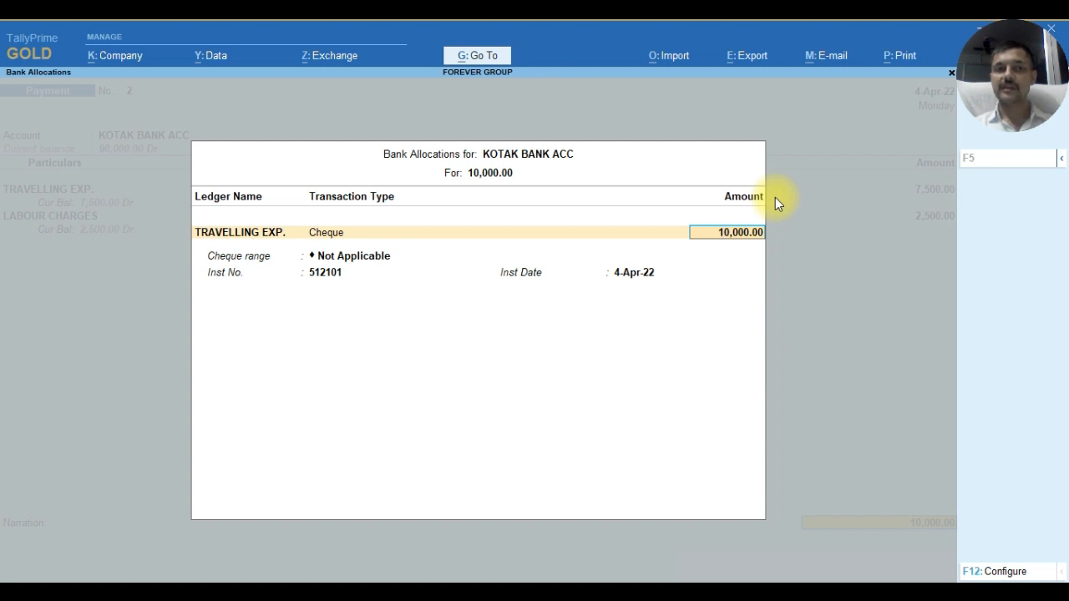
pyautogui.write('75')
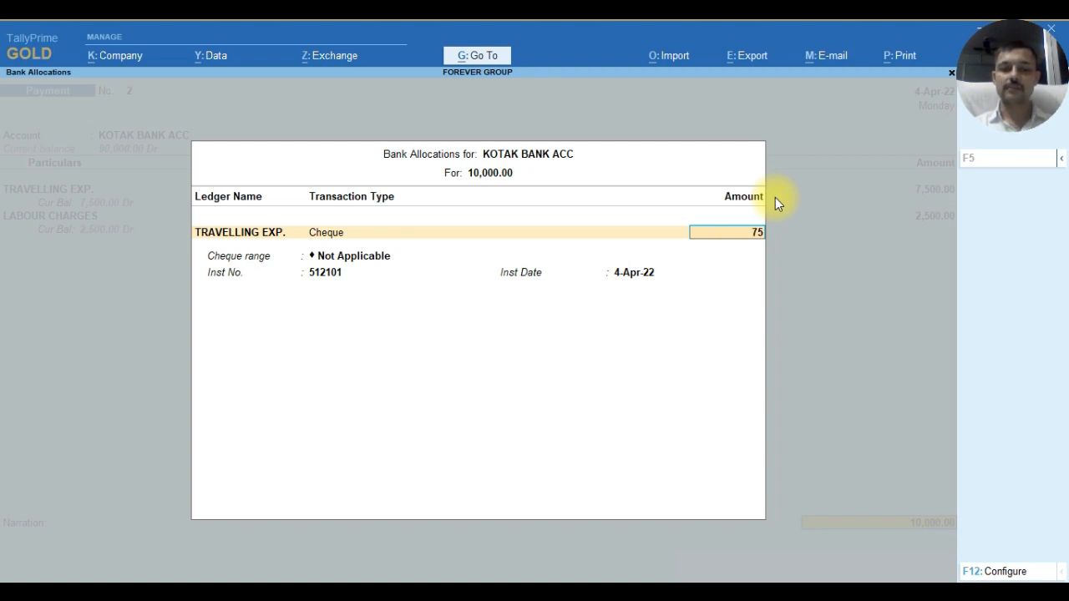
pyautogui.write('00')
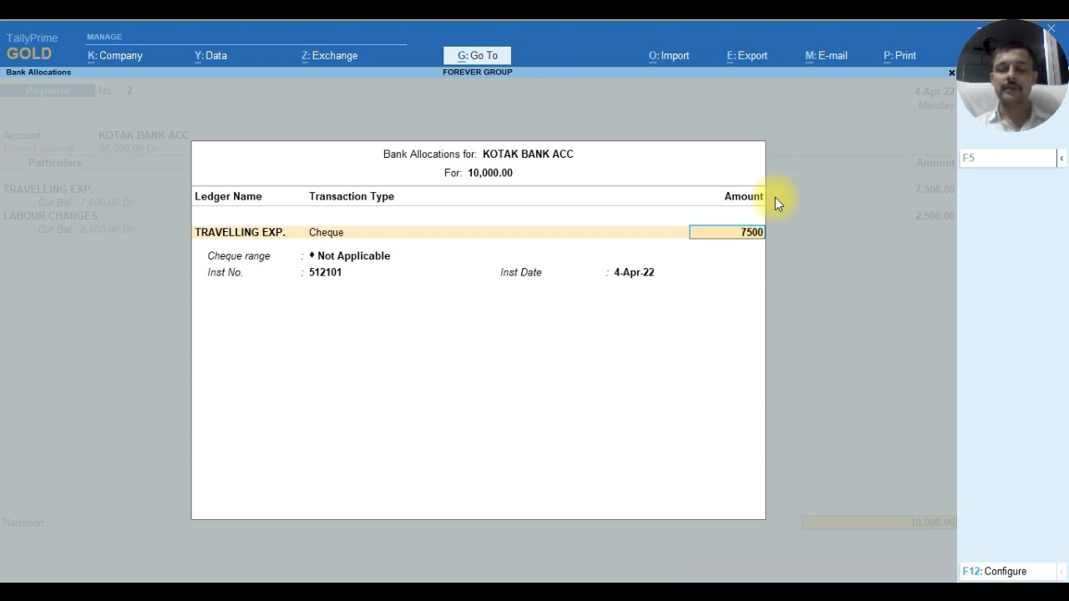
pyautogui.press('Return')
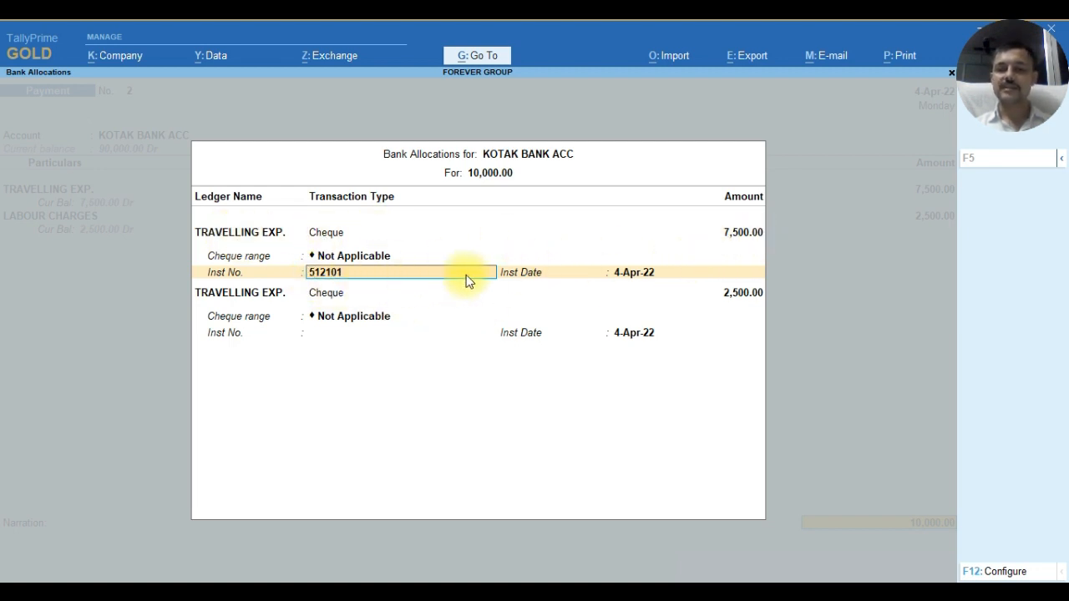
pyautogui.press('Return')
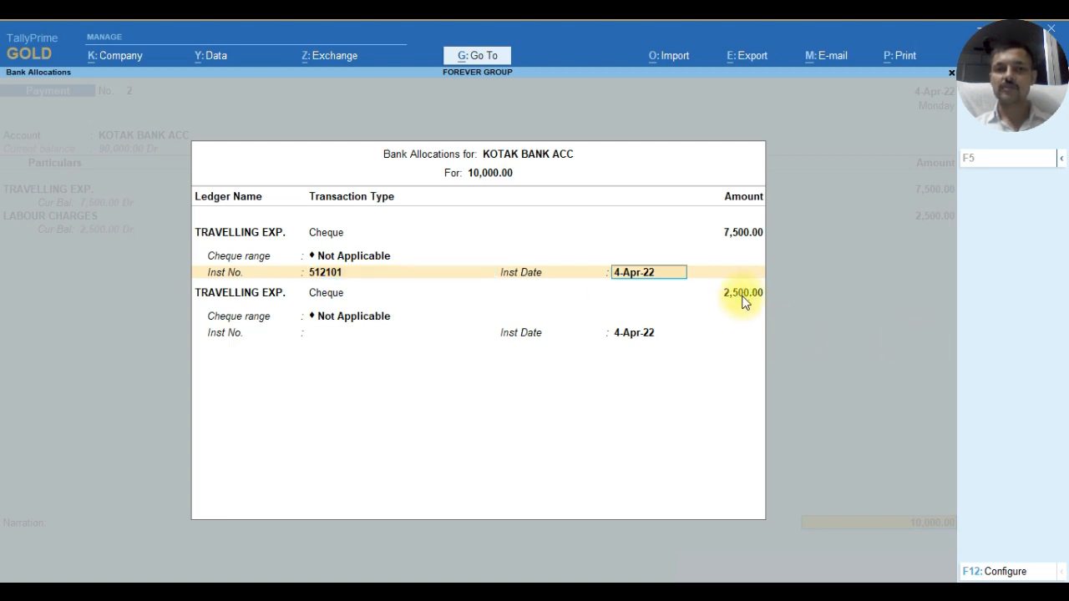
pyautogui.press('Return')
pyautogui.press('Return')
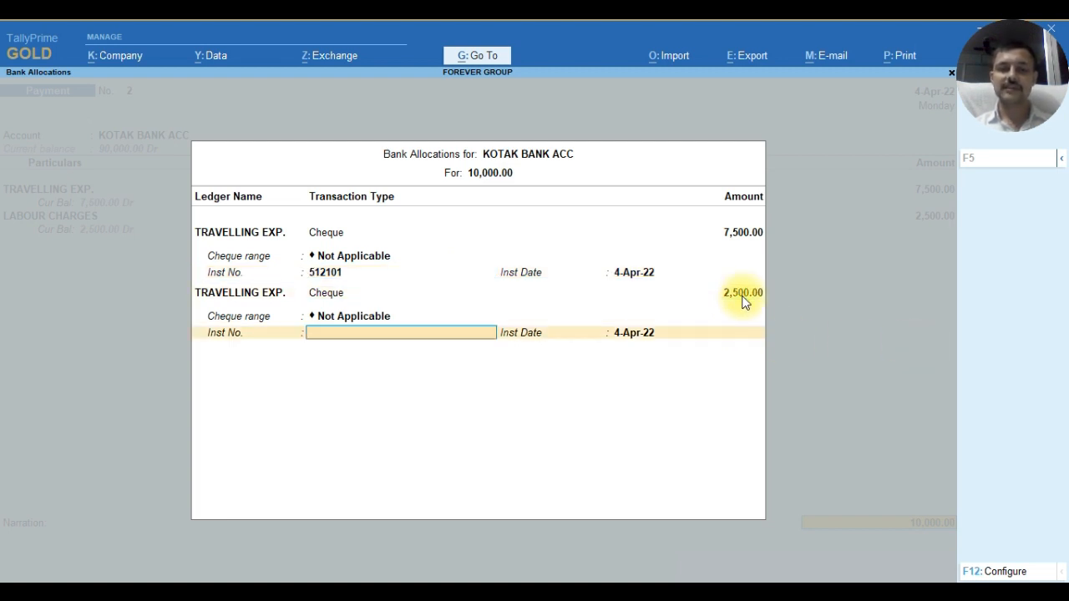
pyautogui.write('123456')
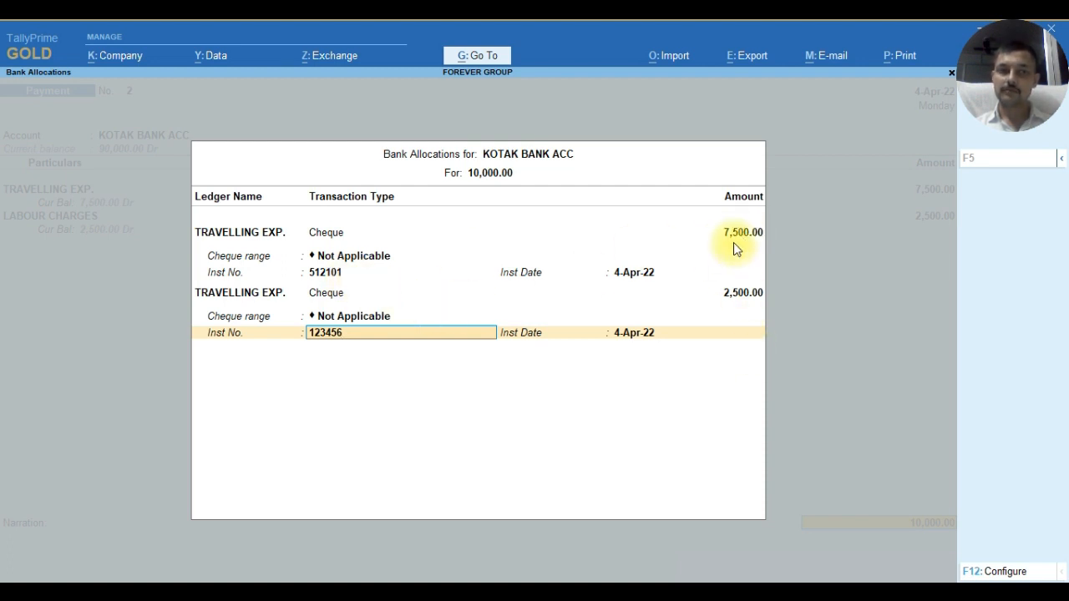
pyautogui.press('BackSpace')
pyautogui.press('BackSpace')
pyautogui.press('BackSpace')
pyautogui.press('BackSpace')
pyautogui.press('BackSpace')
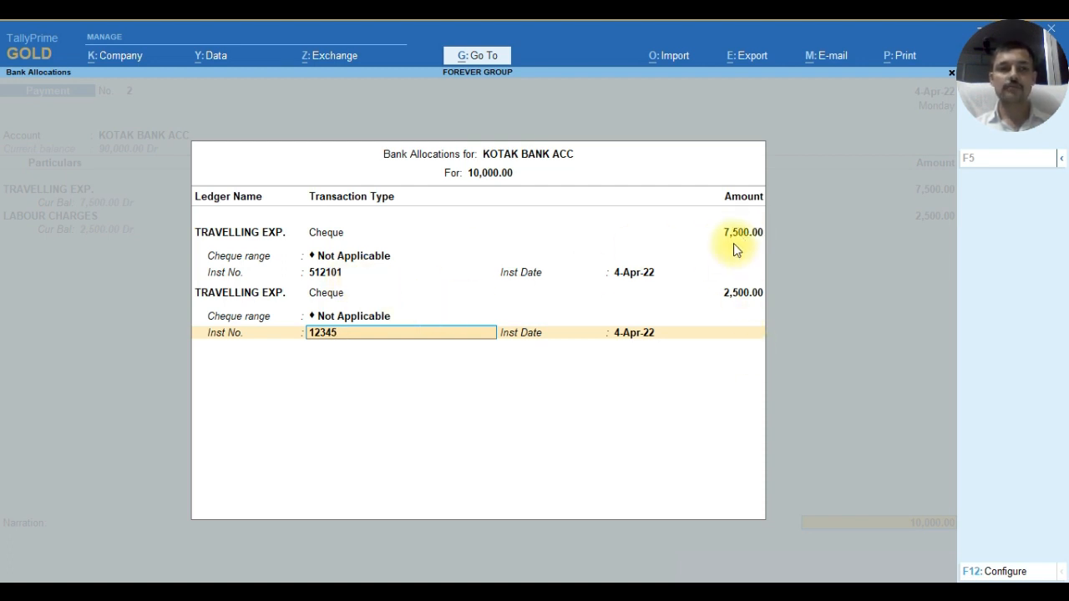
pyautogui.press('BackSpace')
# - Change the second allocation's ledger to LABOUR CHARGES, keeping it as a Cheque for 2,500 with range Not Applicable
pyautogui.press('BackSpace')
pyautogui.press('BackSpace')
pyautogui.press('BackSpace')
pyautogui.press('BackSpace')
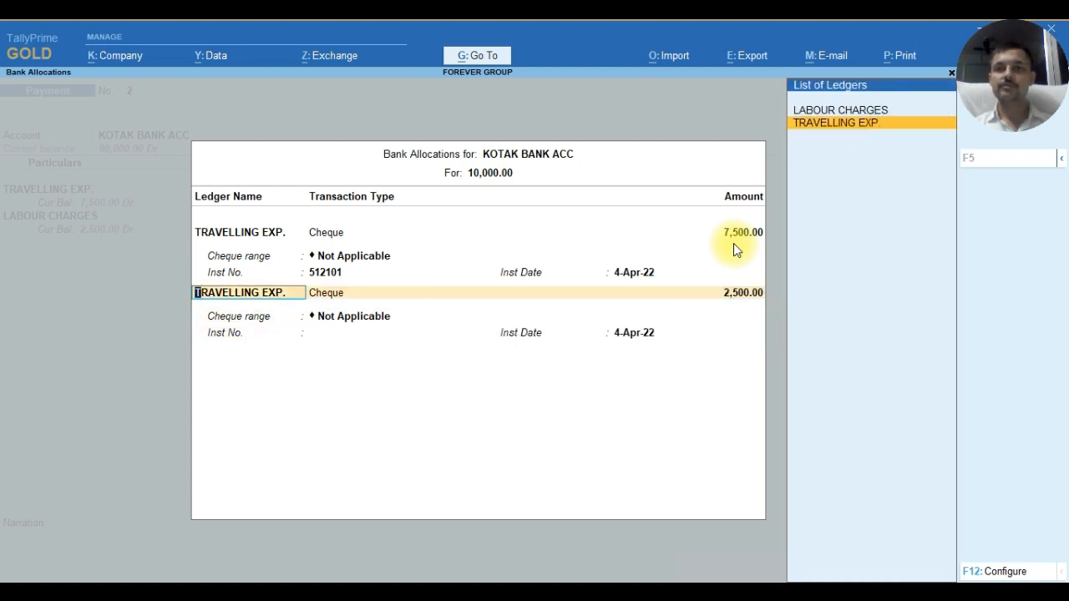
pyautogui.press('Up')
pyautogui.press('Return')
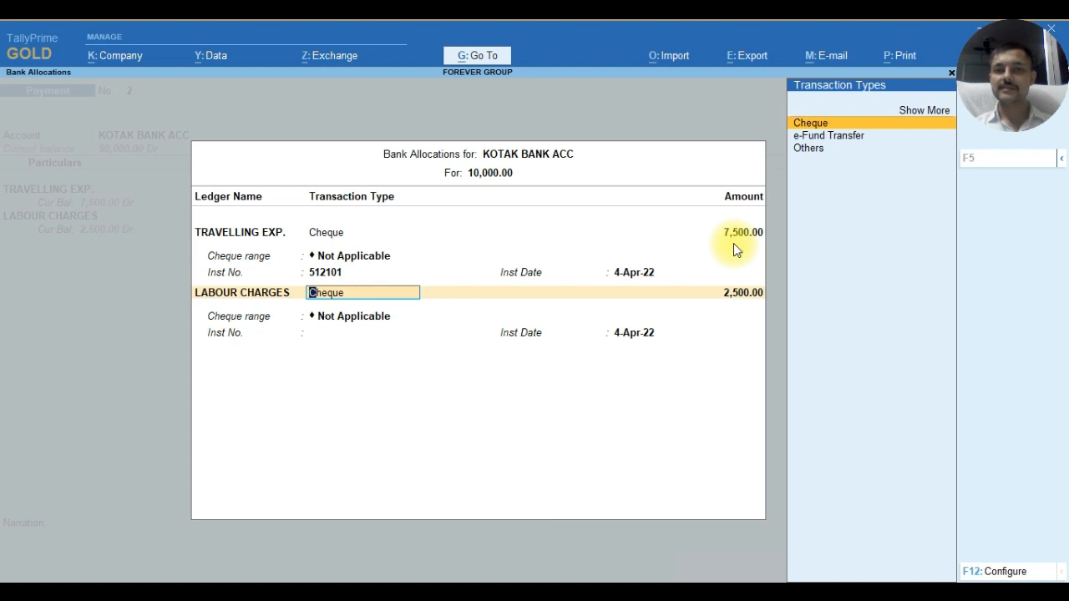
pyautogui.press('Return')
pyautogui.press('Return')
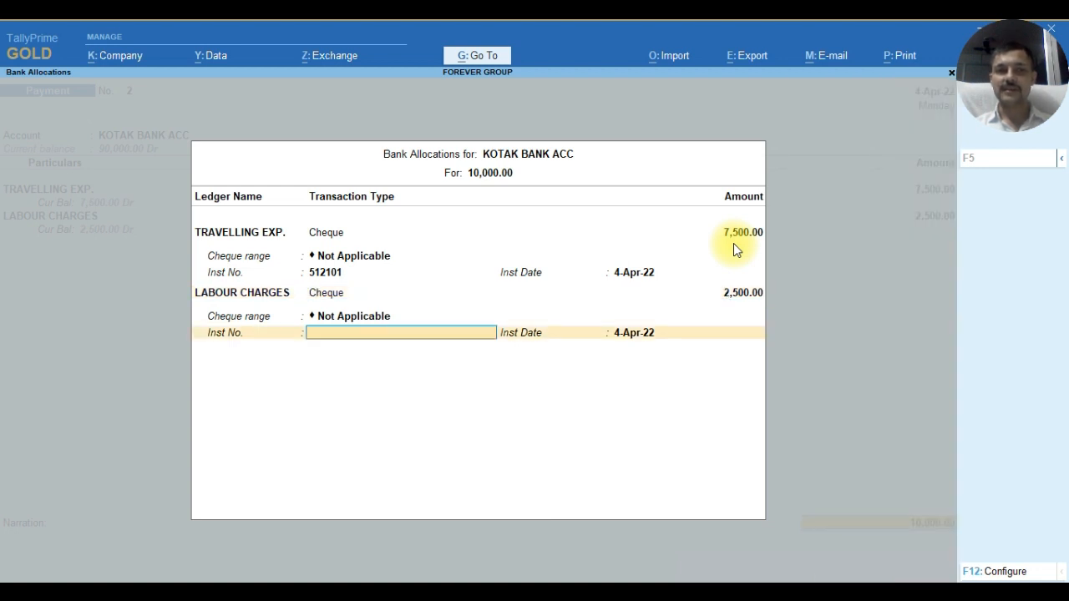
# - Give the LABOUR CHARGES cheque number 567321 and date 4-Apr-22, and save the payment voucher without narration
pyautogui.write('567321')
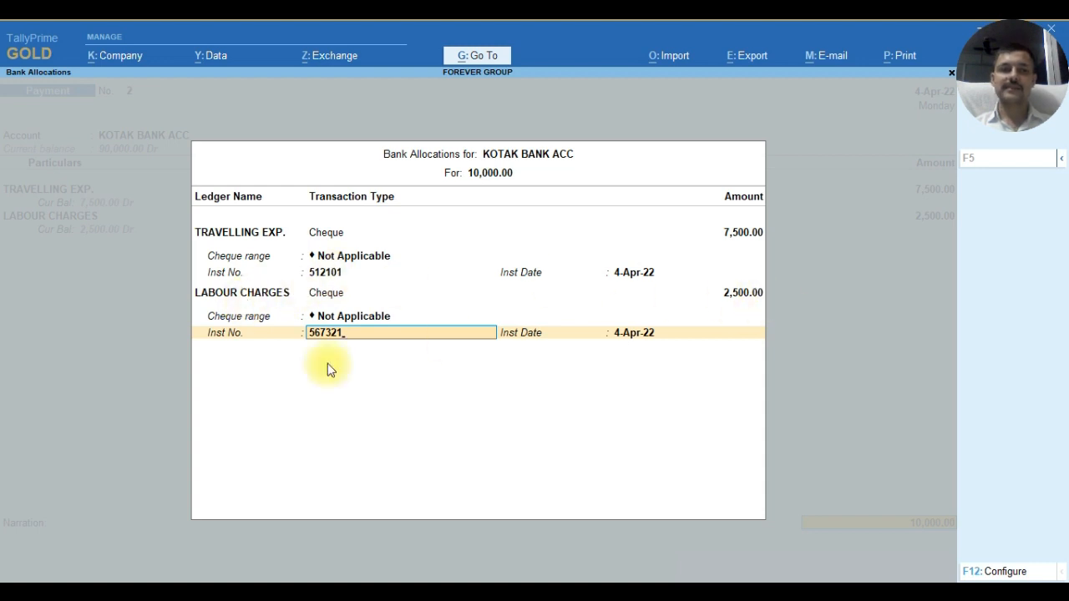
pyautogui.press('Return')
pyautogui.press('Return')
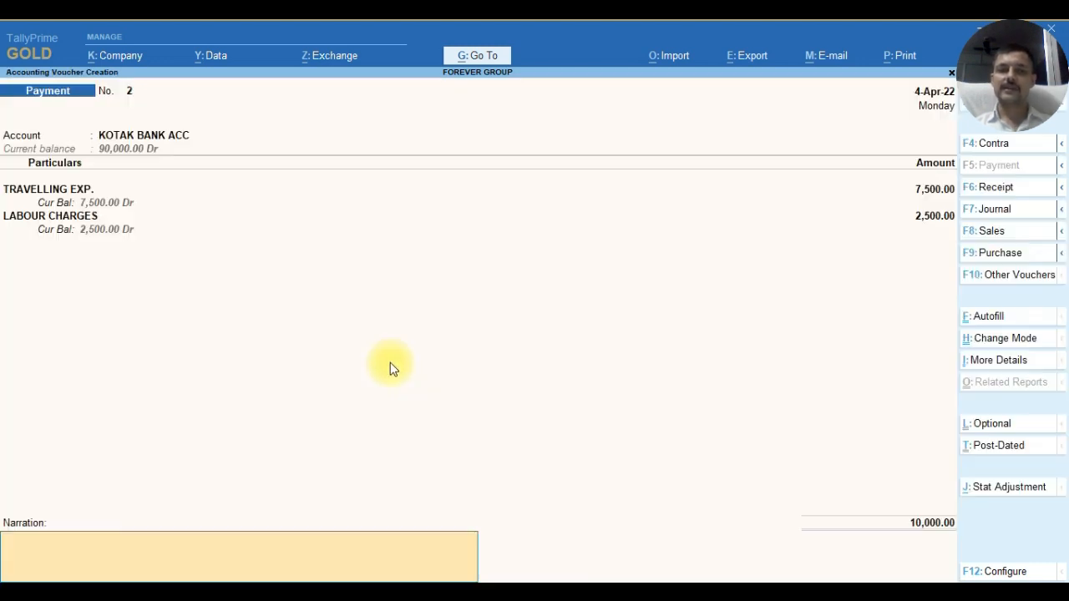
pyautogui.press('Return')
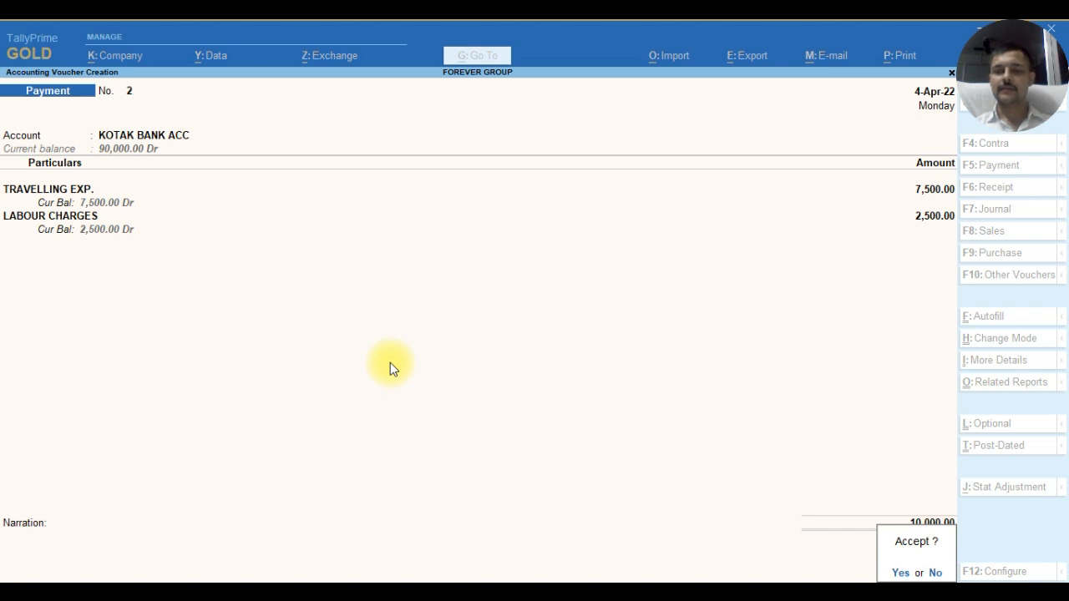
pyautogui.press('Return')
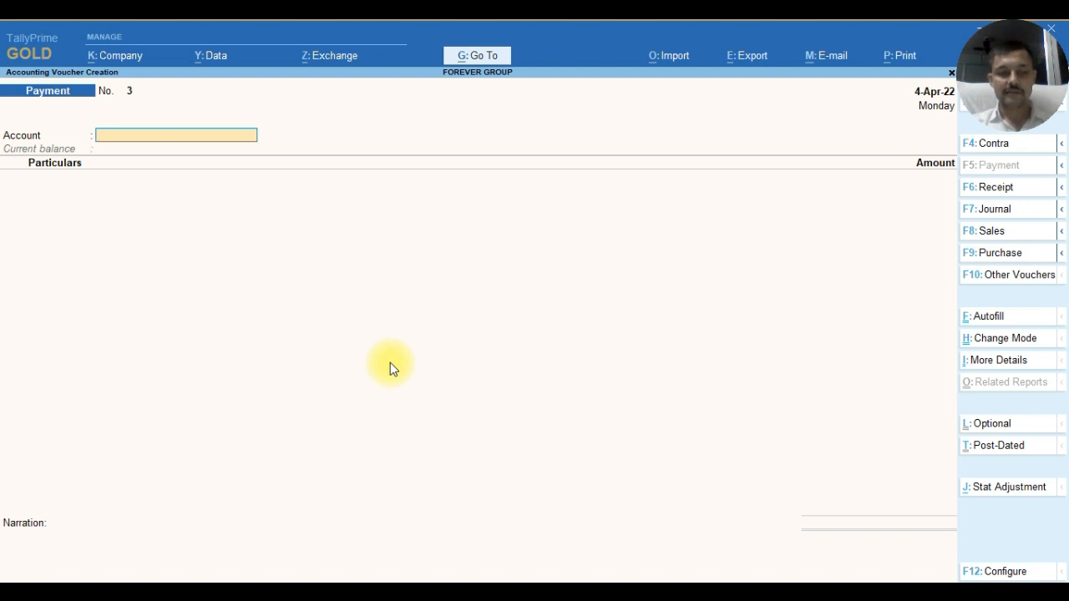
# - Set the new payment voucher's date to 5-Apr-22 and choose PETY CASH BOOK as the paying account
pyautogui.press('F2')
pyautogui.write('5-')
pyautogui.press('Return')
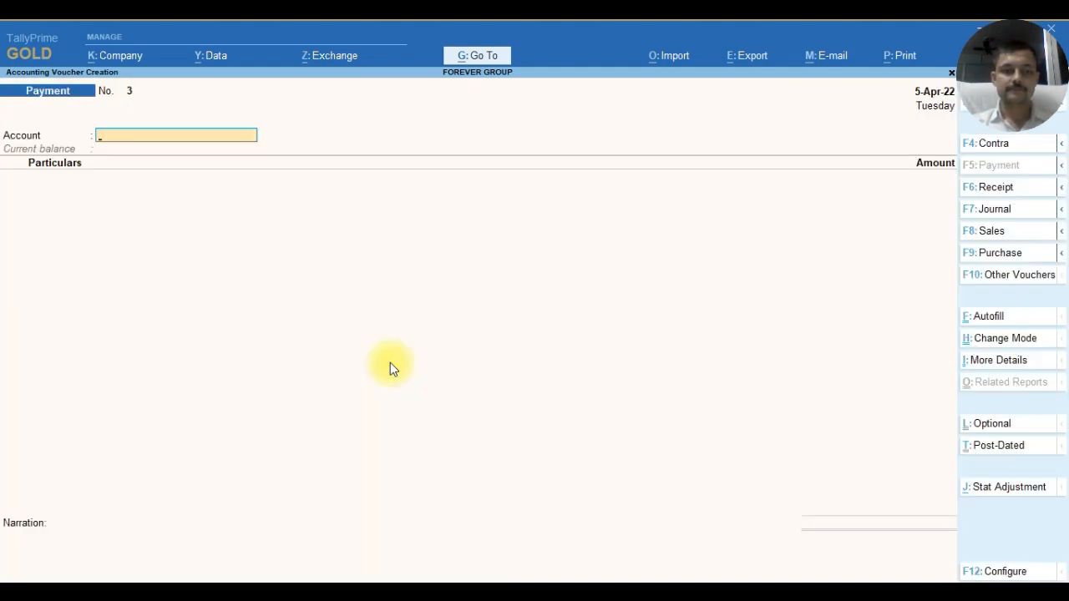
pyautogui.write('PET')
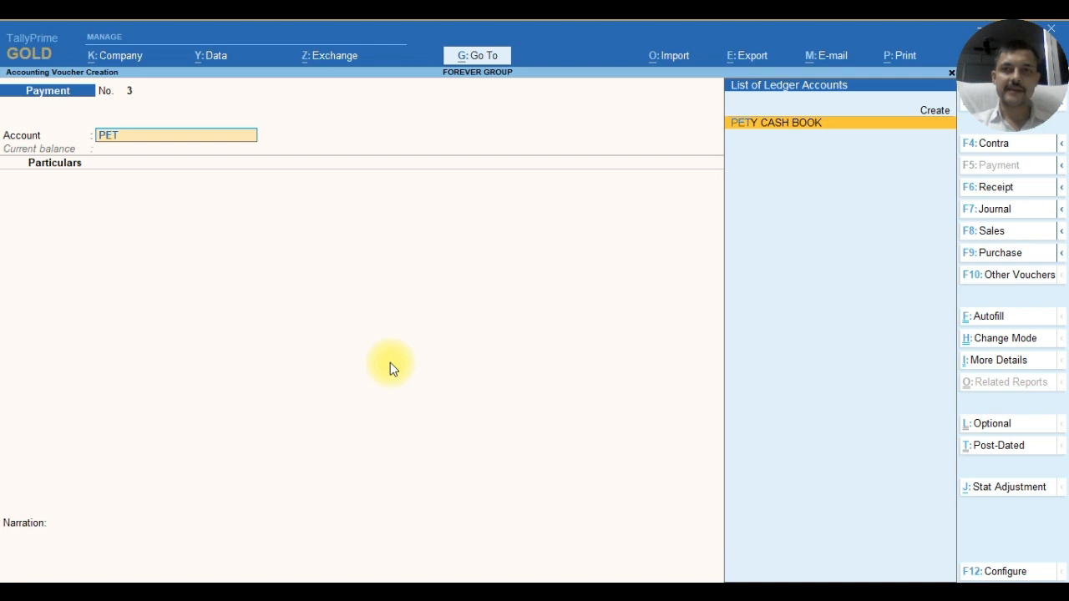
pyautogui.press('Return')
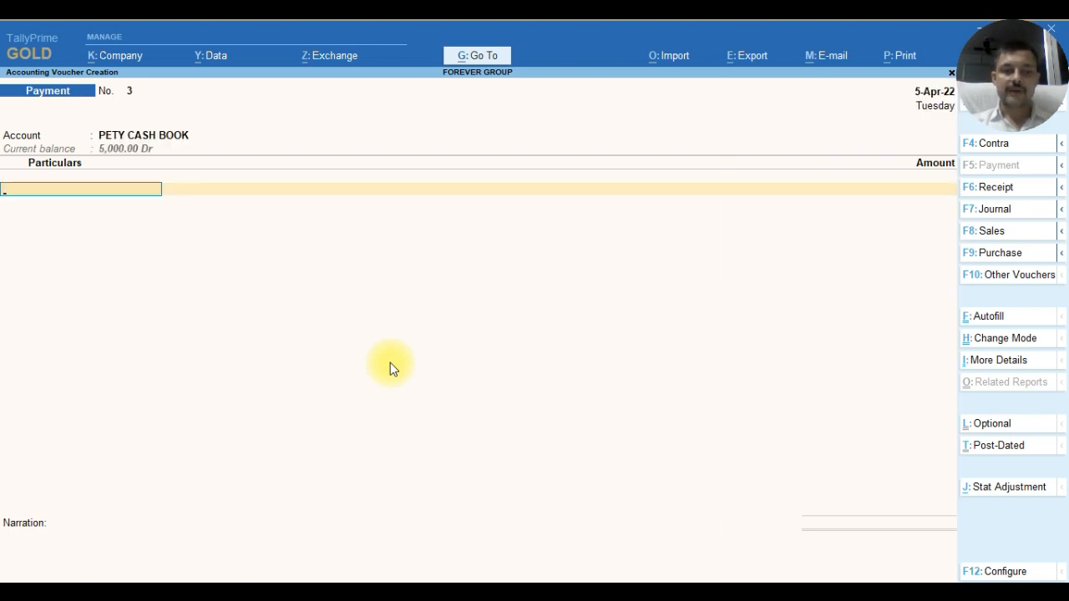
# - Create the ledger WATER EXP. under Indirect Expenses for the payment voucher's first line
pyautogui.write('W')
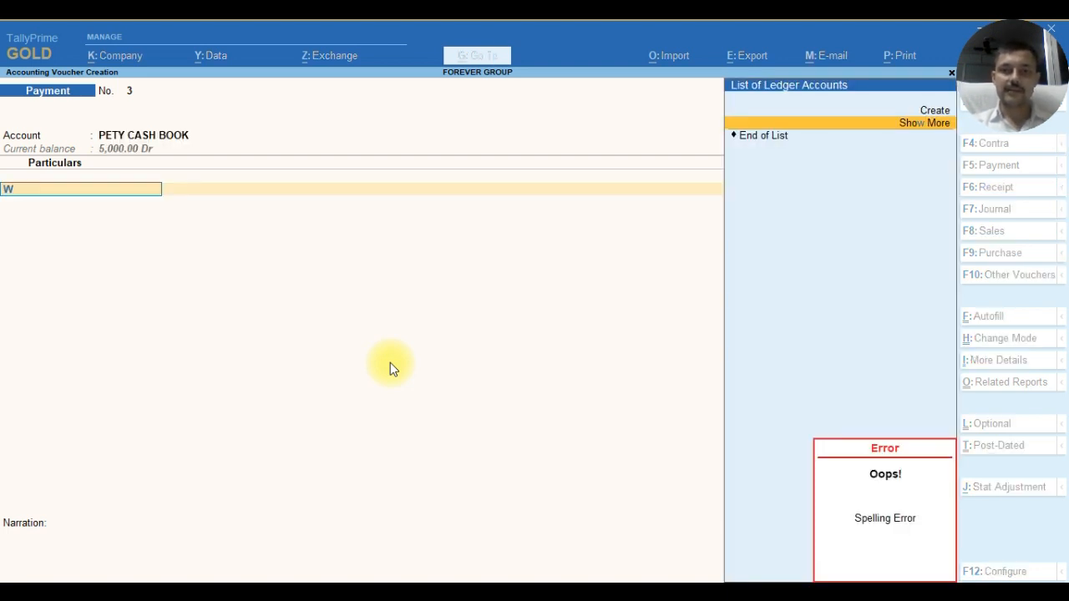
pyautogui.press('Up')
pyautogui.press('Return')
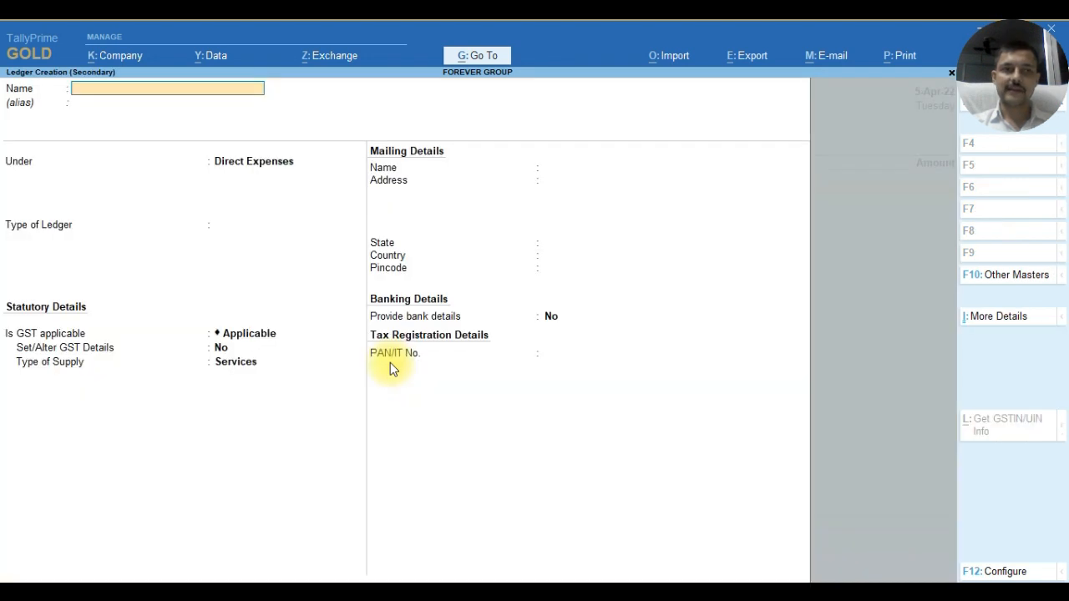
pyautogui.write('WATER')
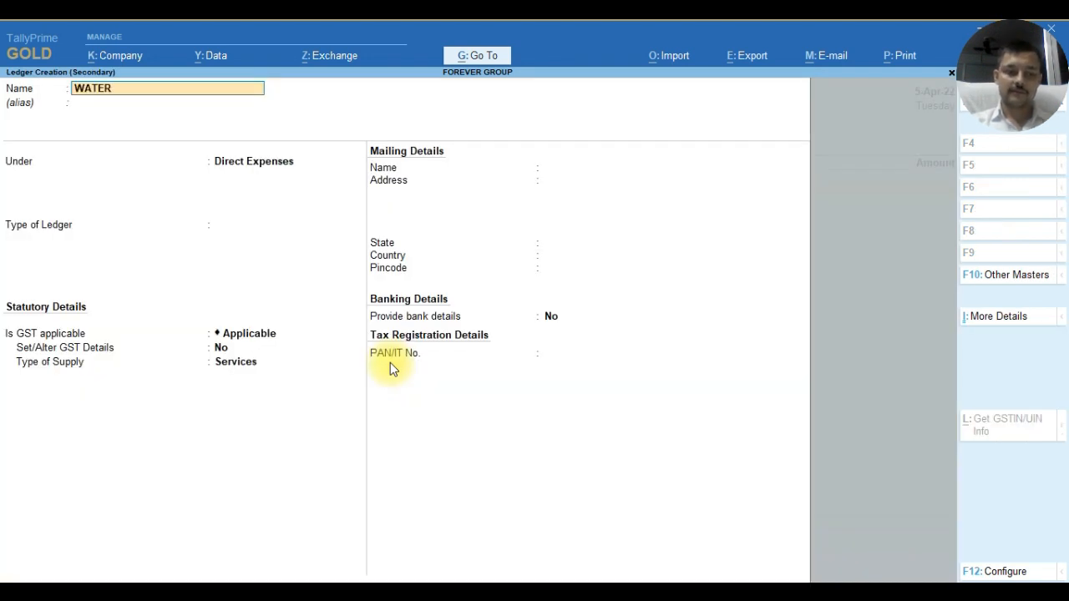
pyautogui.write(' EXP')
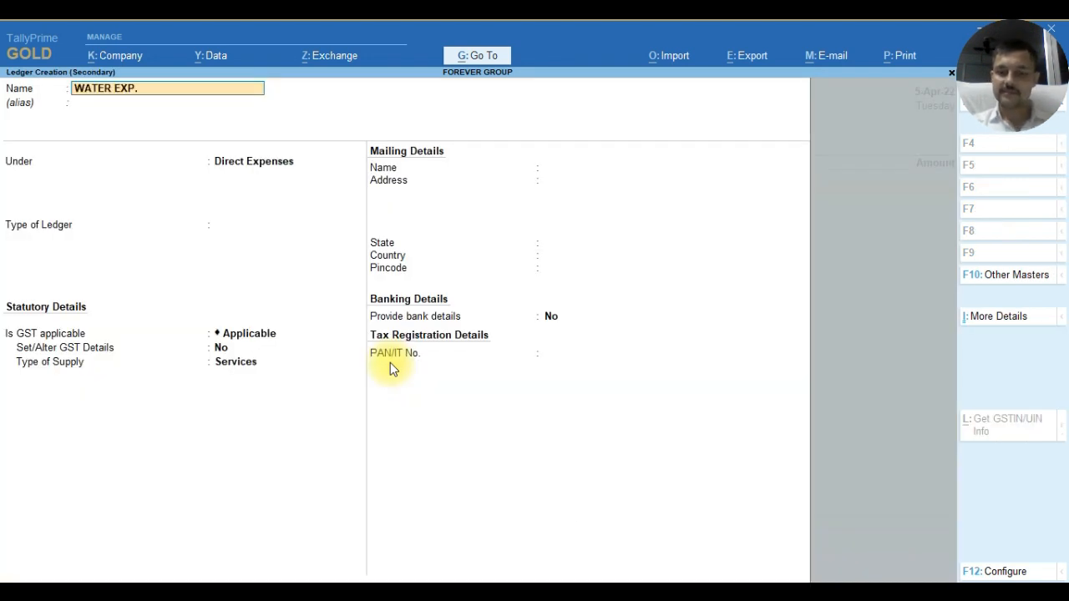
pyautogui.write('.')
pyautogui.press('Return')
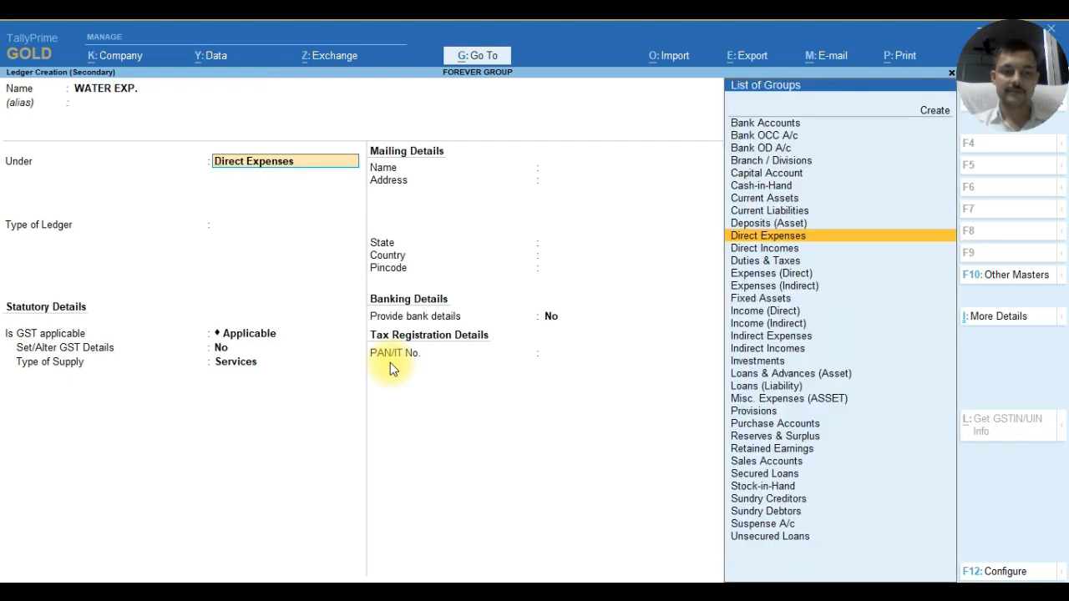
pyautogui.write('IND')
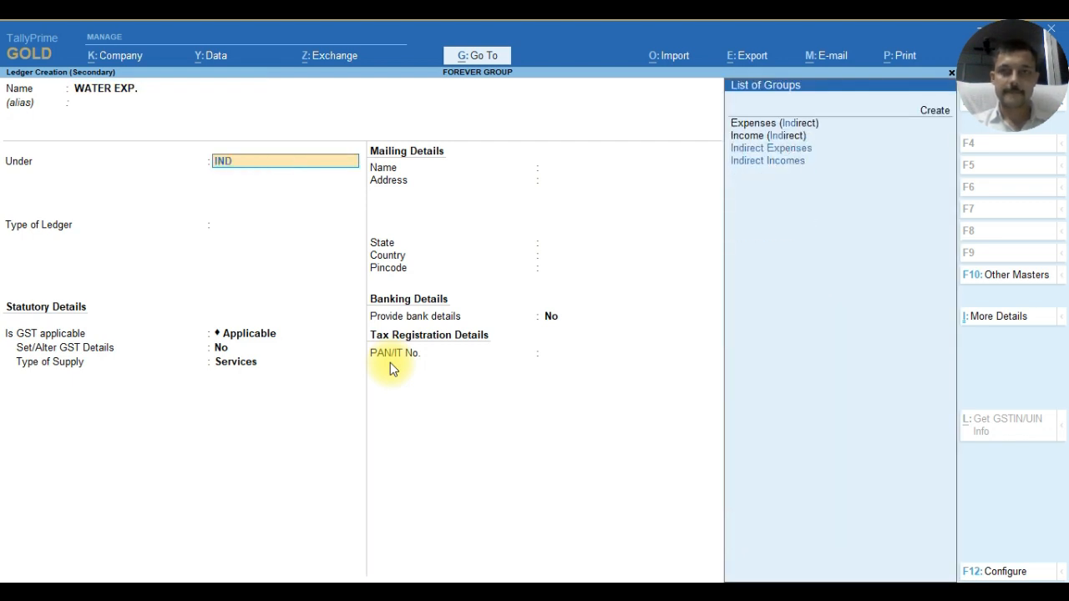
pyautogui.press('Return')
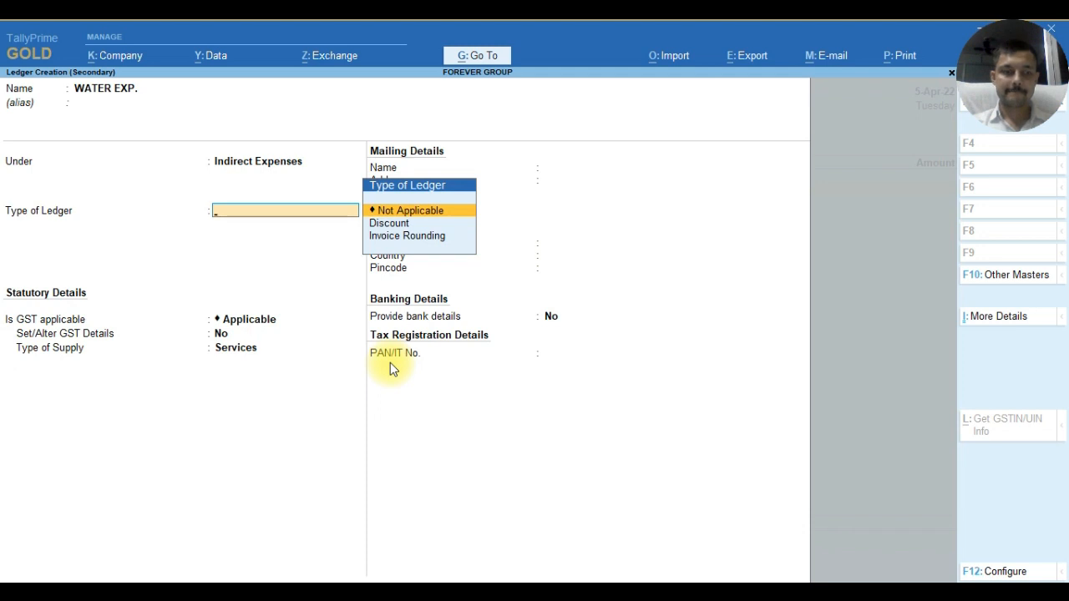
pyautogui.hotkey('ctrl', 'a')
# - Enter 250 against WATER EXP. and save the payment voucher without narration
pyautogui.write('2')
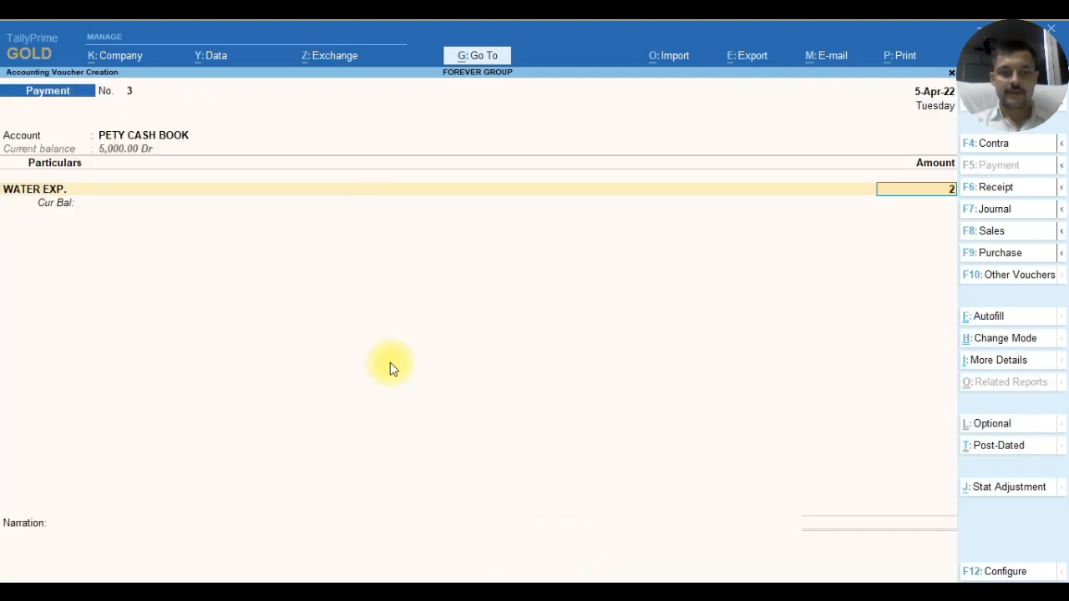
pyautogui.write('50')
pyautogui.press('Return')
pyautogui.press('Return')
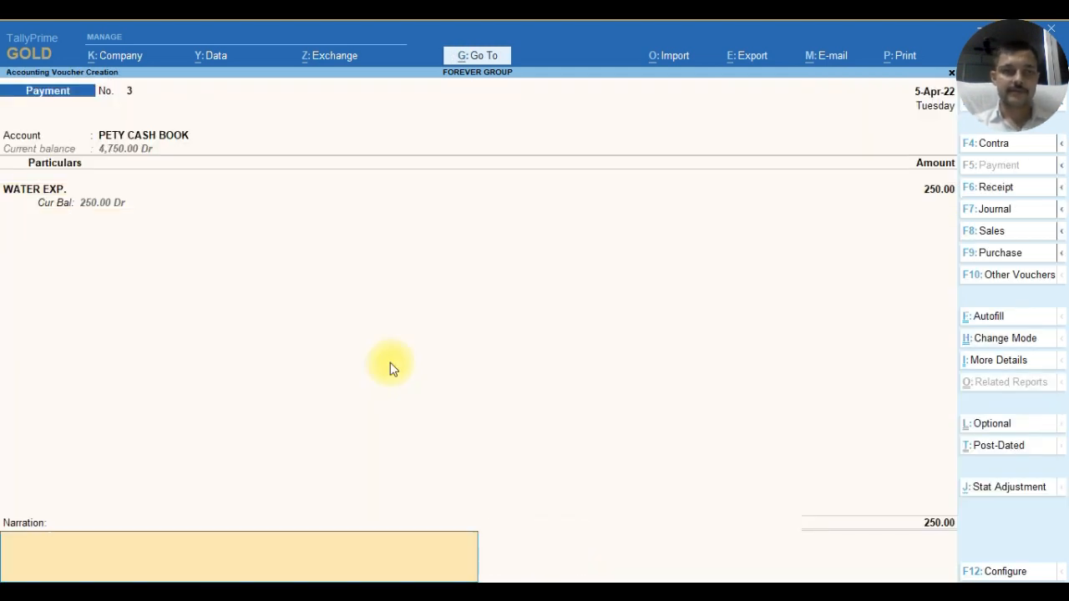
pyautogui.press('Return')
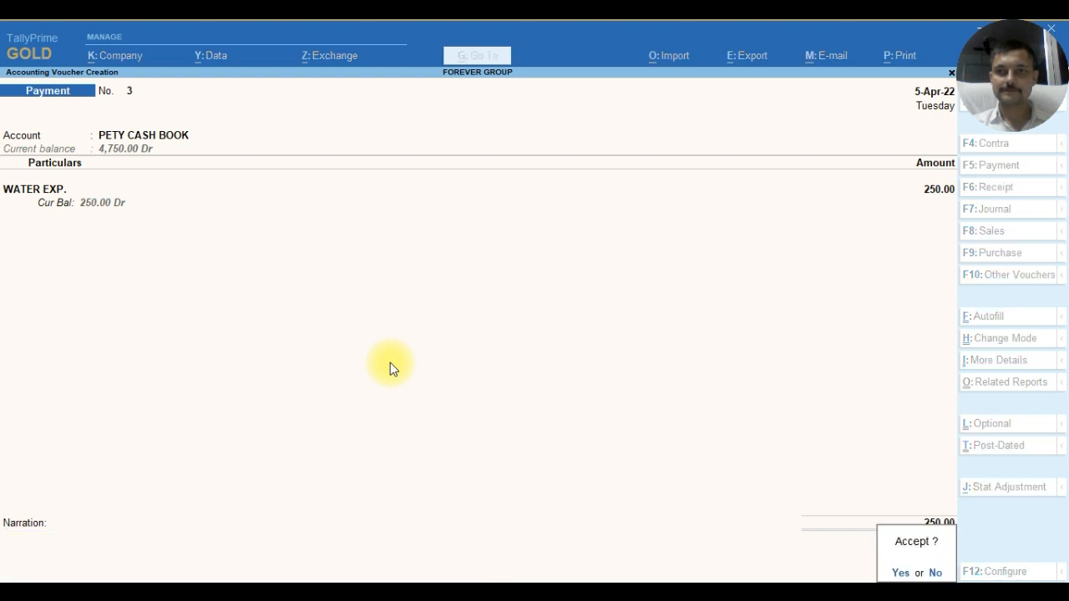
pyautogui.press('Return')
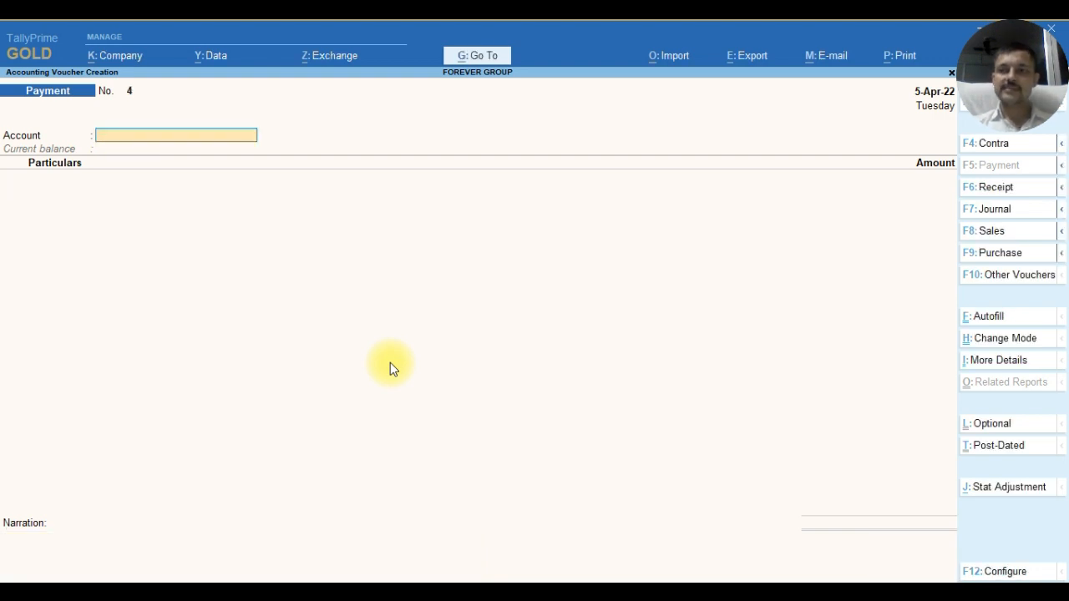